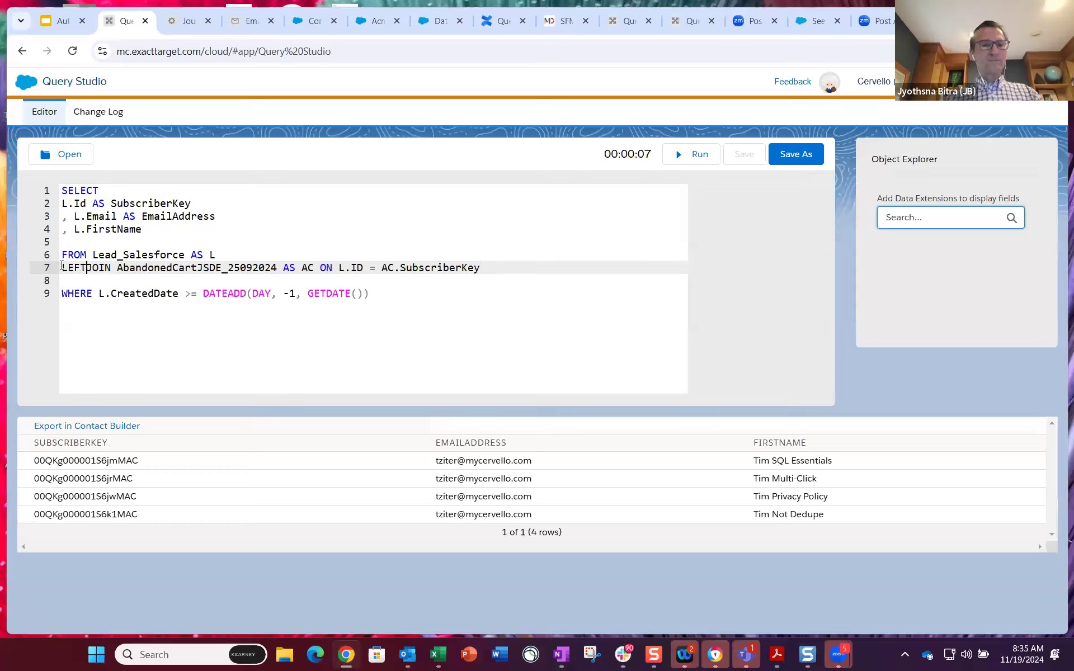
# Step: Add the condition AND AC.SubscriberKey IS NULL on a new line below the query's WHERE clause
pyautogui.click(381, 293)
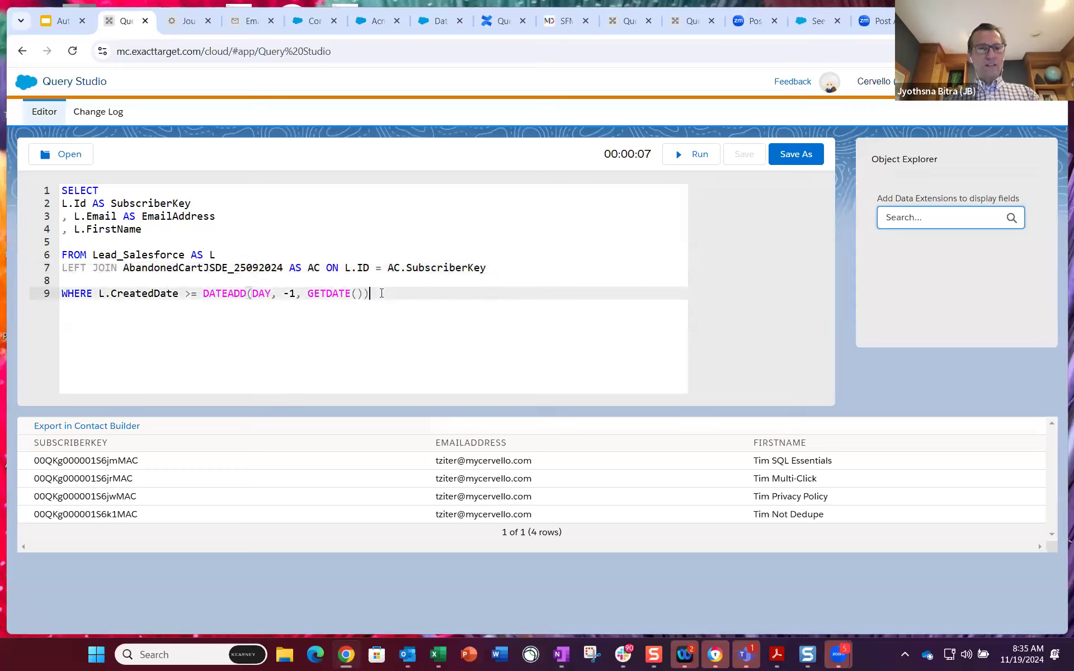
pyautogui.press('Return')
pyautogui.write('A')
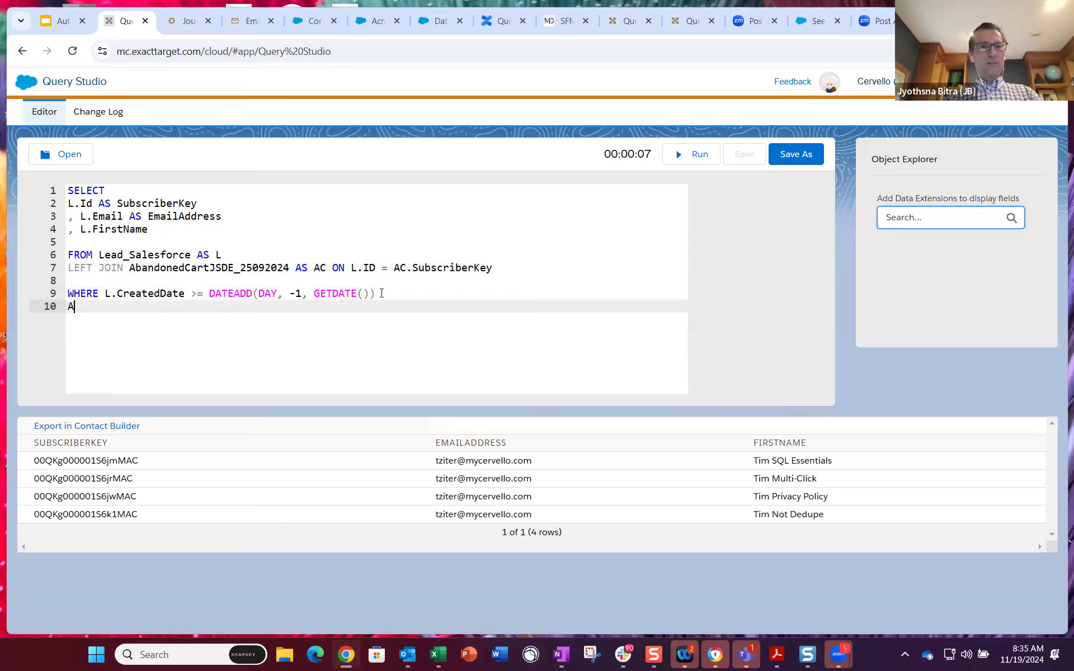
pyautogui.write('ND')
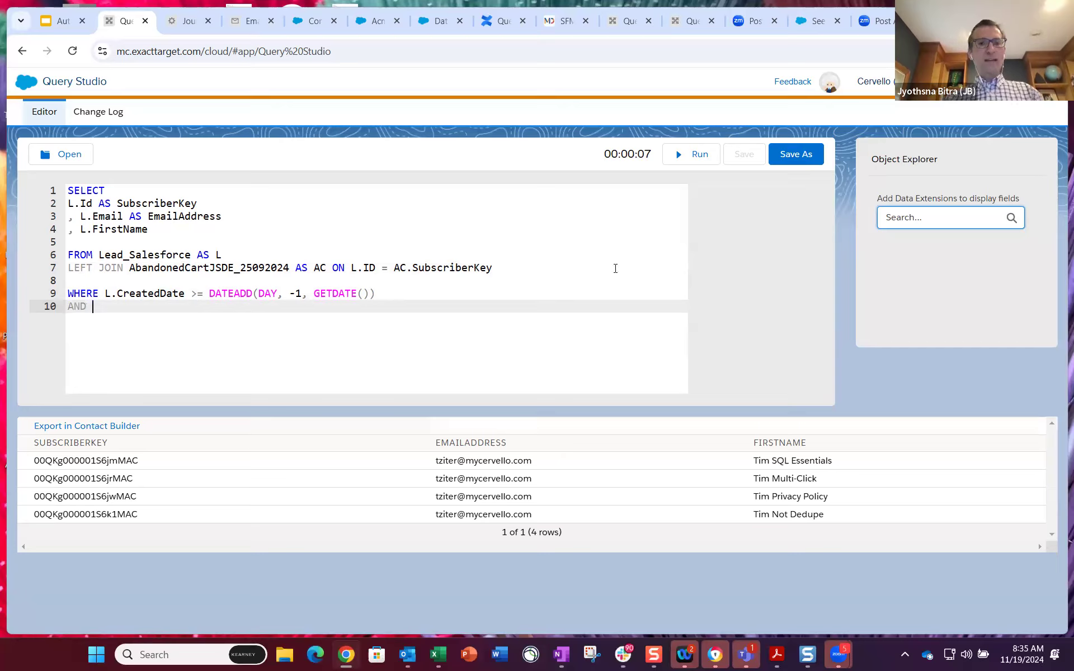
pyautogui.moveTo(496, 269); pyautogui.dragTo(395, 268)
pyautogui.hotkey('ctrl', 'c')
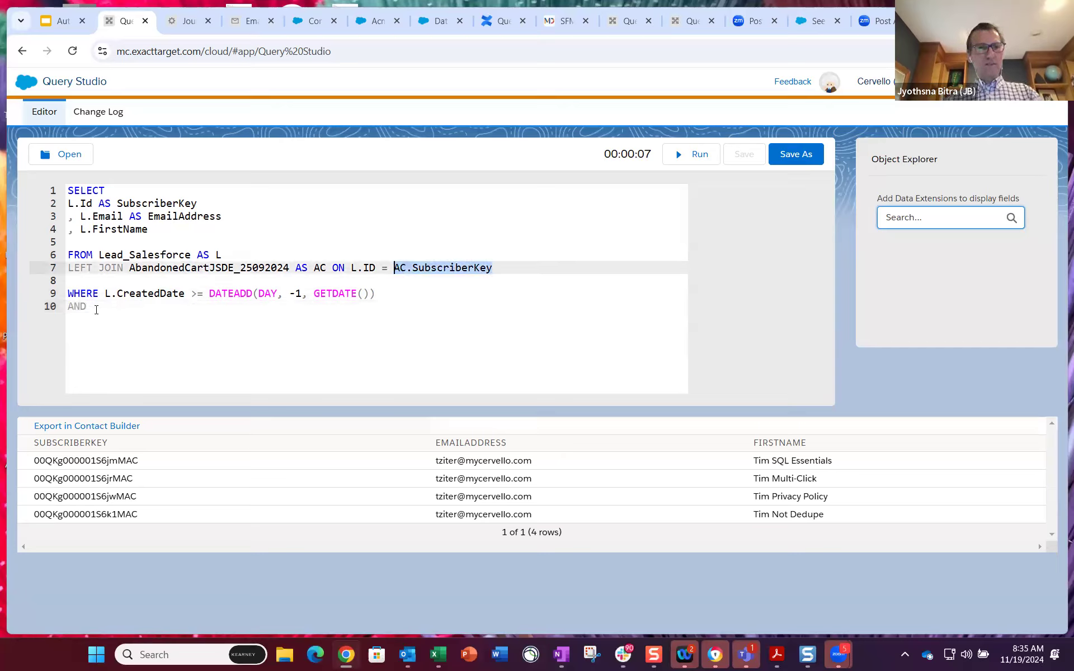
pyautogui.click(96, 311)
pyautogui.hotkey('ctrl', 'v')
pyautogui.write('IS NULL')
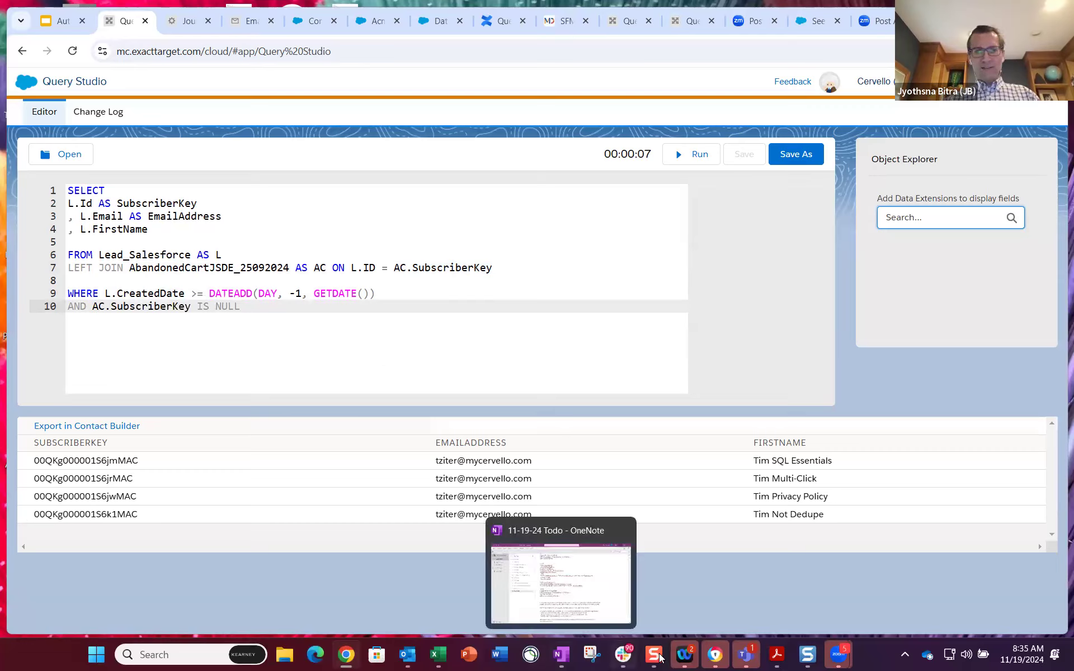
# Step: Capture a Snagit region image of the SubscriberKey column in the query results
pyautogui.click(907, 309)
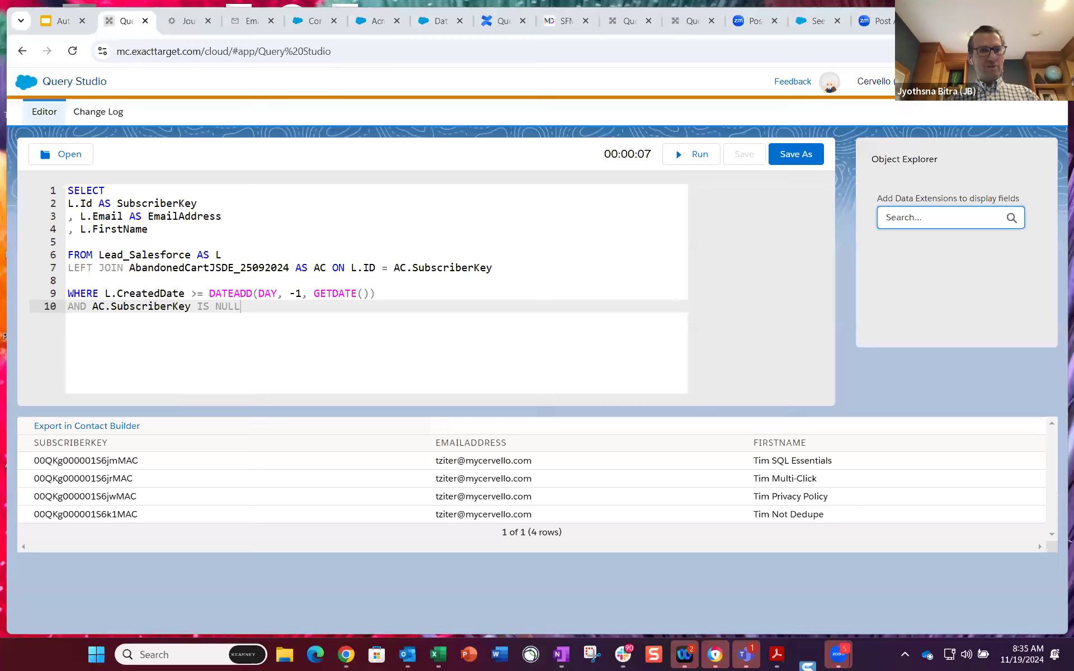
pyautogui.moveTo(12, 401); pyautogui.dragTo(199, 557)
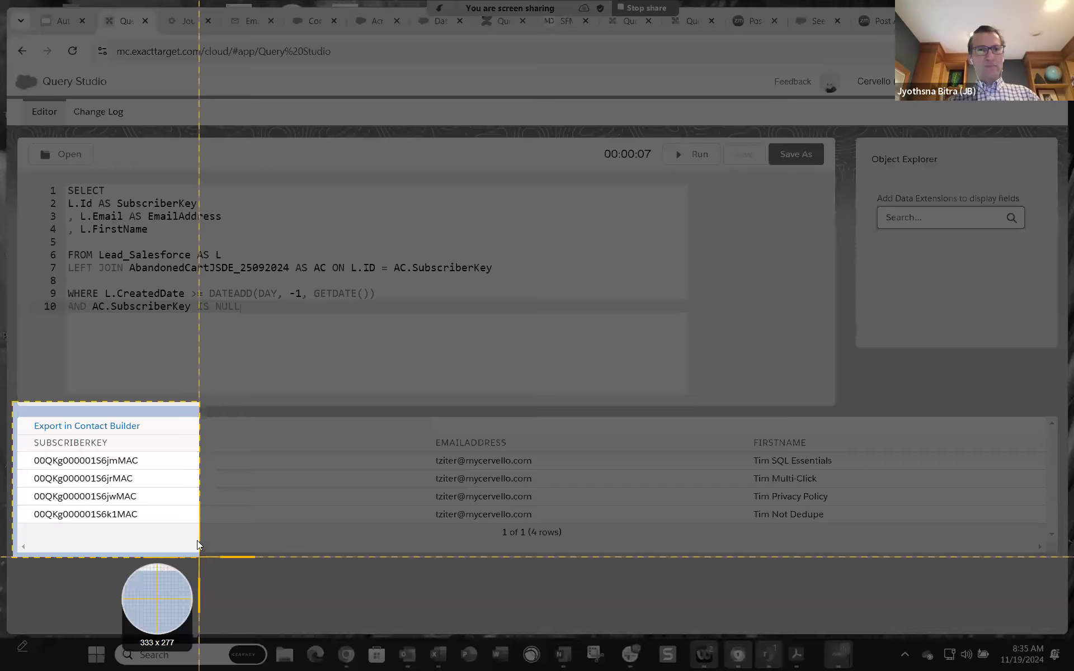
pyautogui.press('Escape')
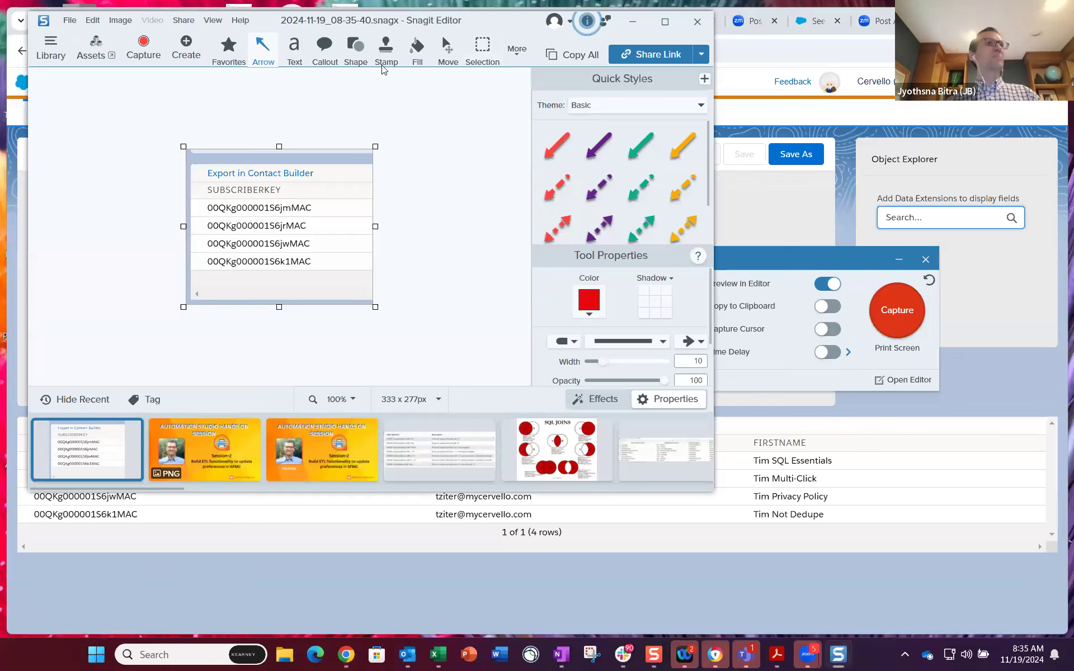
pyautogui.doubleClick(264, 24)
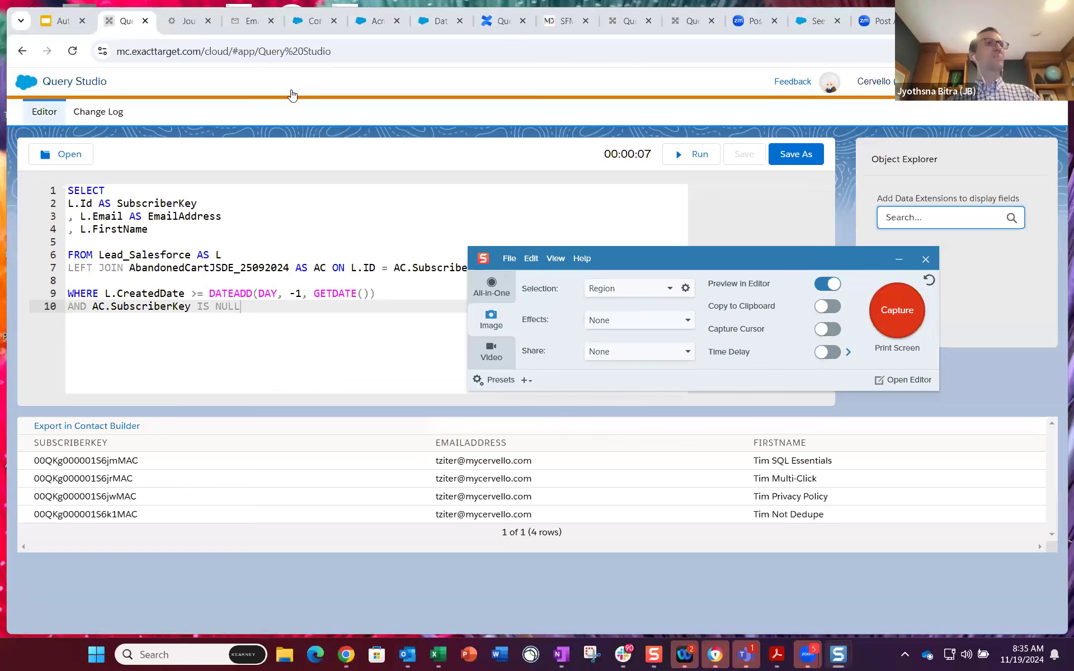
# Step: Compare the captured subscriber keys in Snagit with the records of the AbandonedCartJSDE_25092024 data extension
pyautogui.click(248, 21)
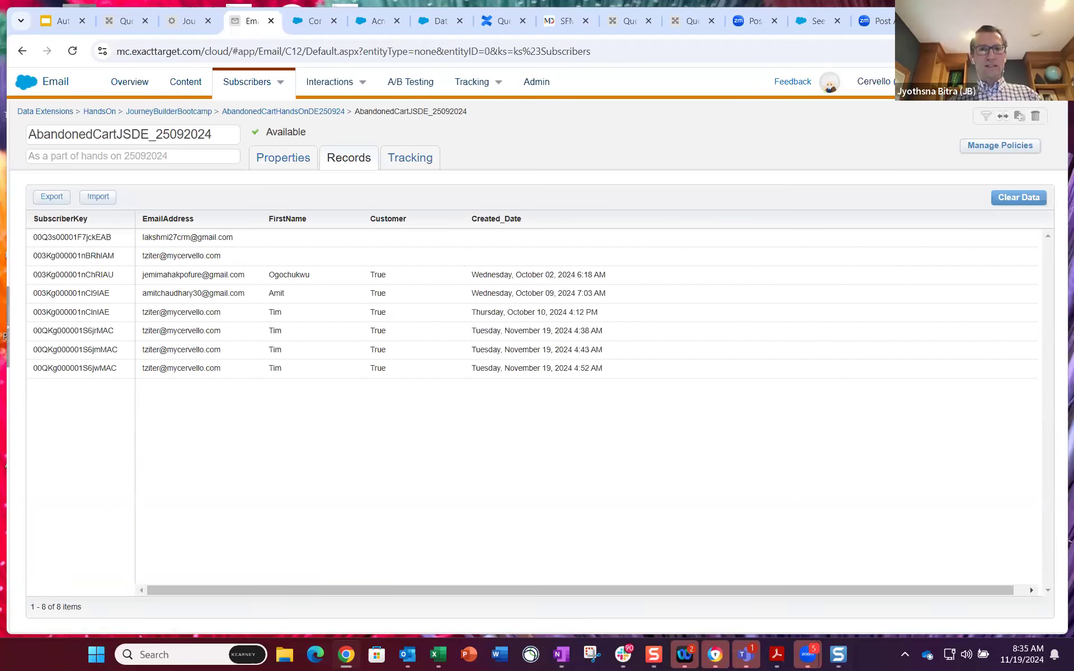
pyautogui.hotkey('alt', 'Tab')
pyautogui.click(578, 482)
pyautogui.click(561, 427)
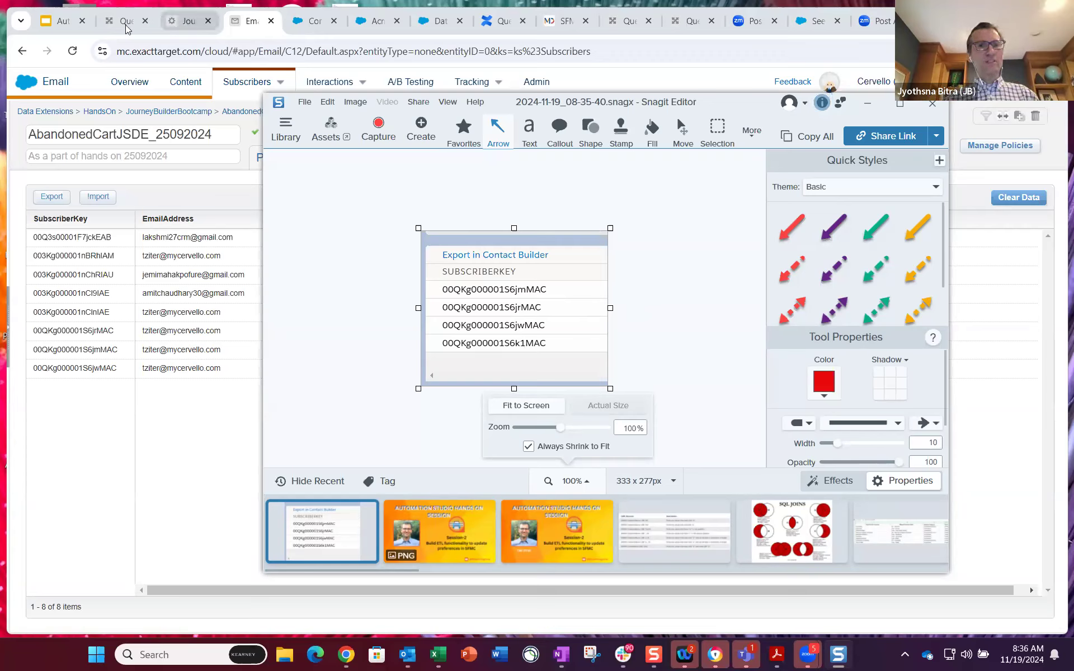
# Step: Return to Query Studio and run the query with the IS NULL condition
pyautogui.click(176, 29)
pyautogui.hotkey('ctrl', 'shift', 'Tab')
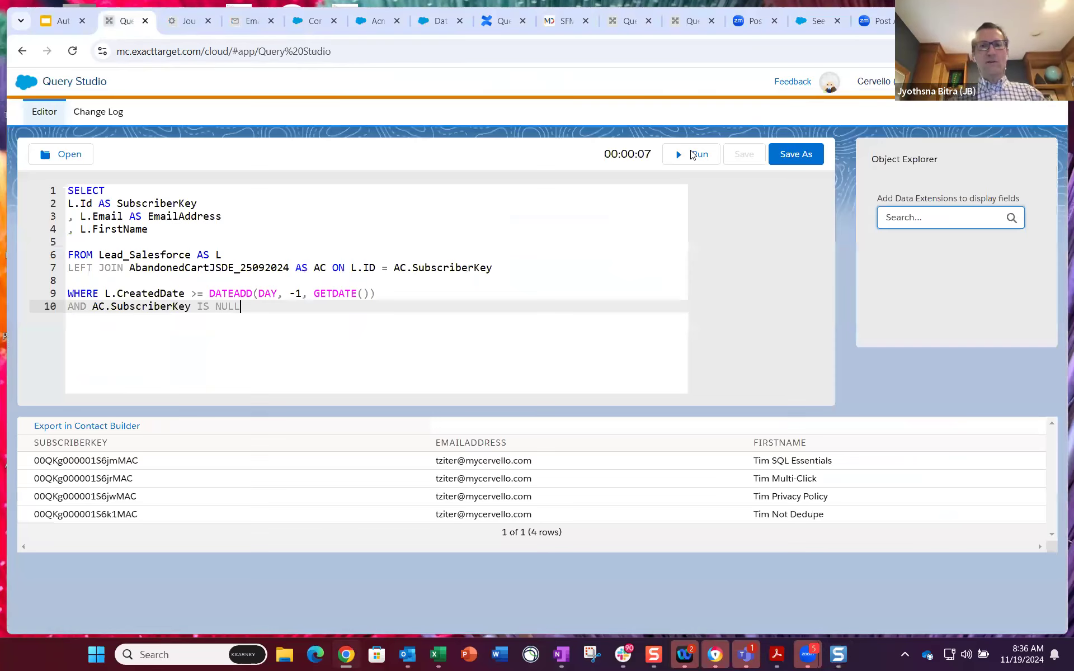
pyautogui.click(693, 154)
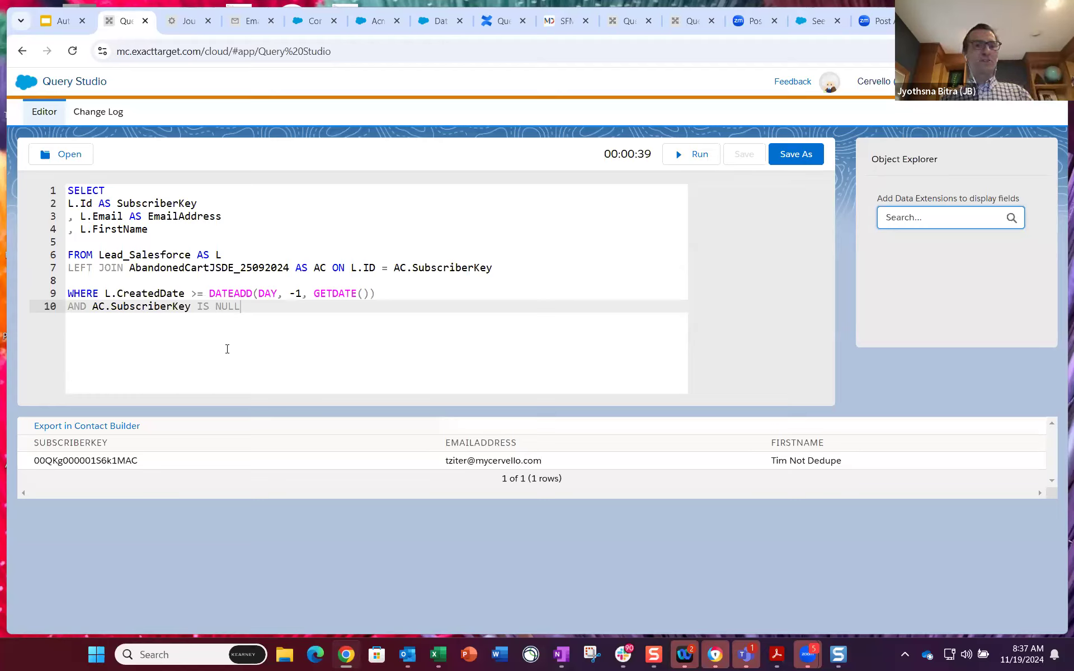
# Step: Delete the AND AC.SubscriberKey IS NULL condition and the LEFT JOIN line from the query
pyautogui.click(506, 268)
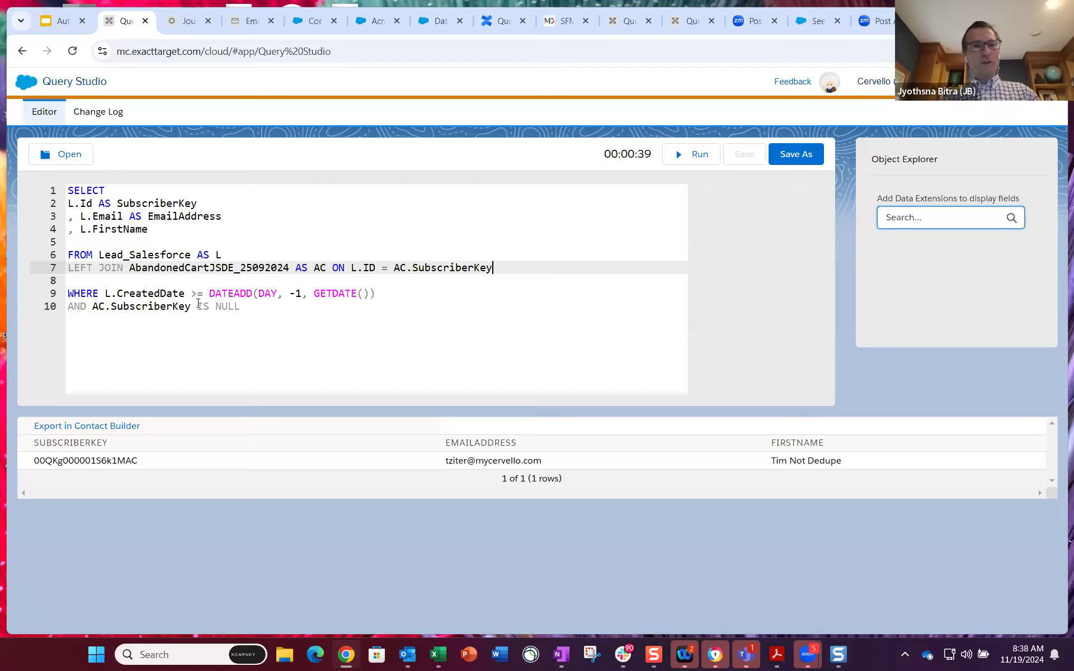
pyautogui.click(254, 311)
pyautogui.hotkey('shift', 'Home')
pyautogui.press('BackSpace')
pyautogui.moveTo(494, 254); pyautogui.dragTo(494, 268)
pyautogui.press('BackSpace')
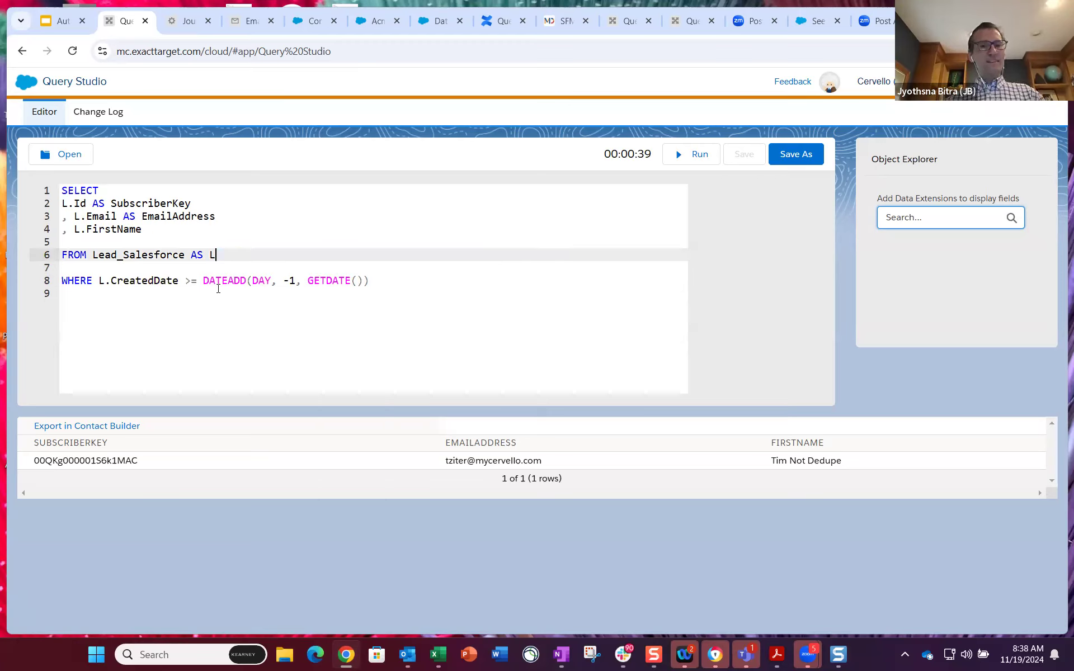
# Step: Add L.Predictive_Score__c below L.FirstName in the SELECT list, copying the field name from the Lead_Salesforce attributes in Contact Builder
pyautogui.click(151, 229)
pyautogui.press('Return')
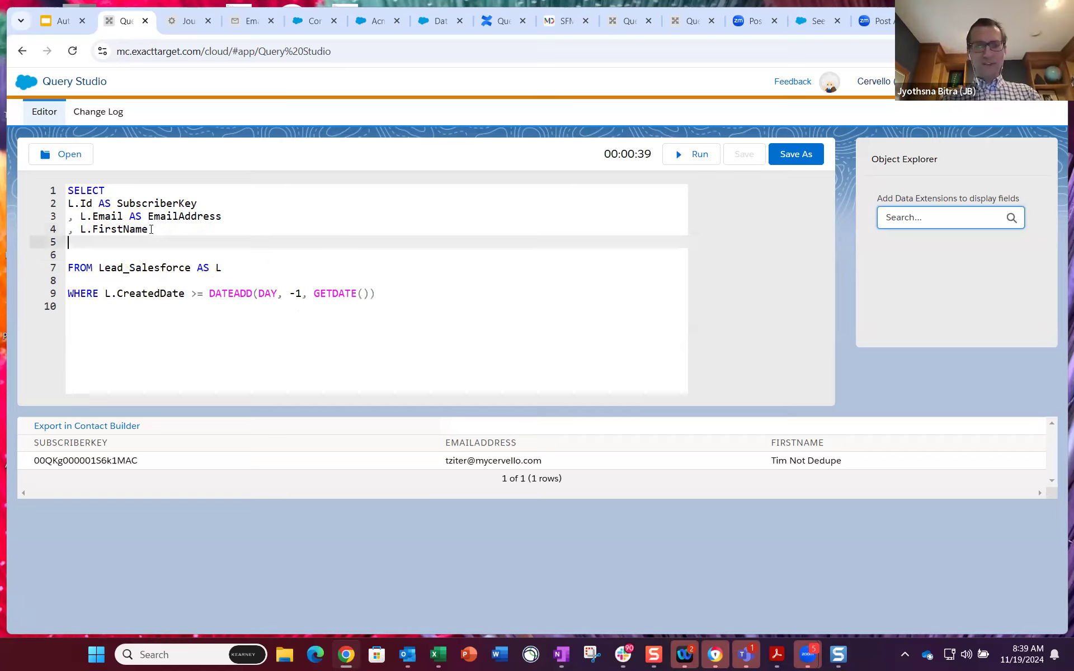
pyautogui.write(', L>')
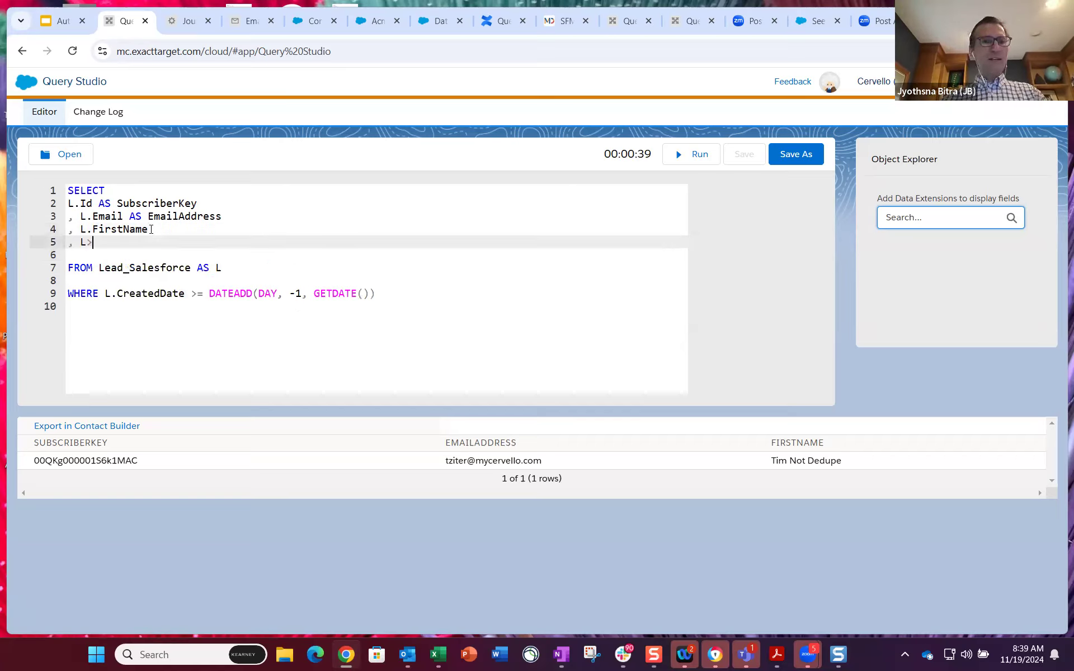
pyautogui.press('BackSpace')
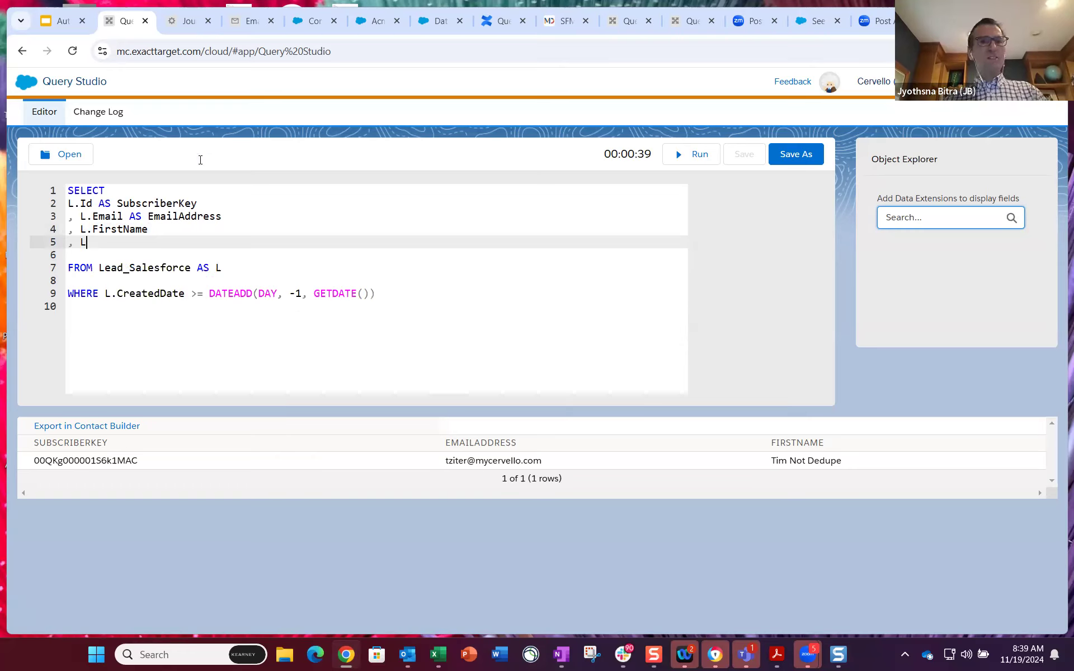
pyautogui.write('.')
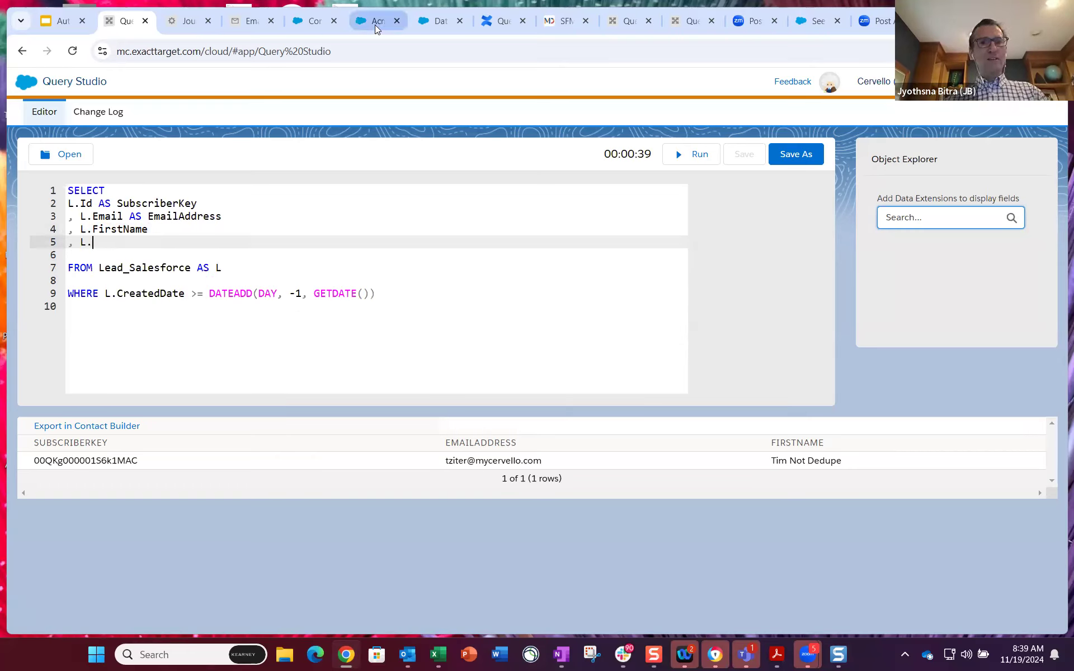
pyautogui.click(311, 28)
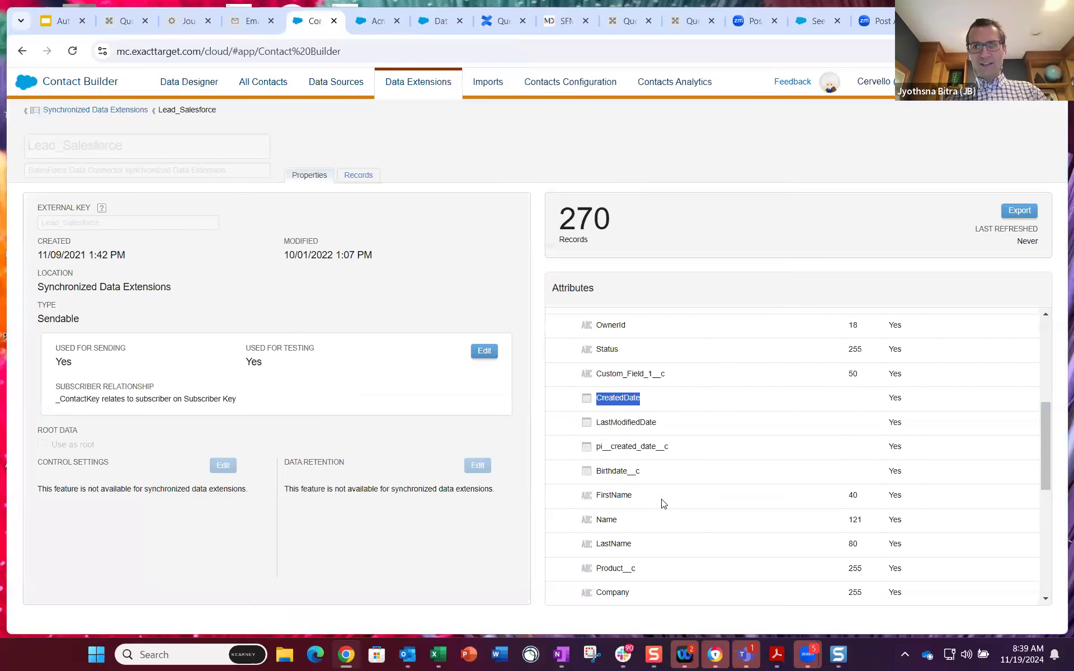
pyautogui.scroll(-4, 663, 503)
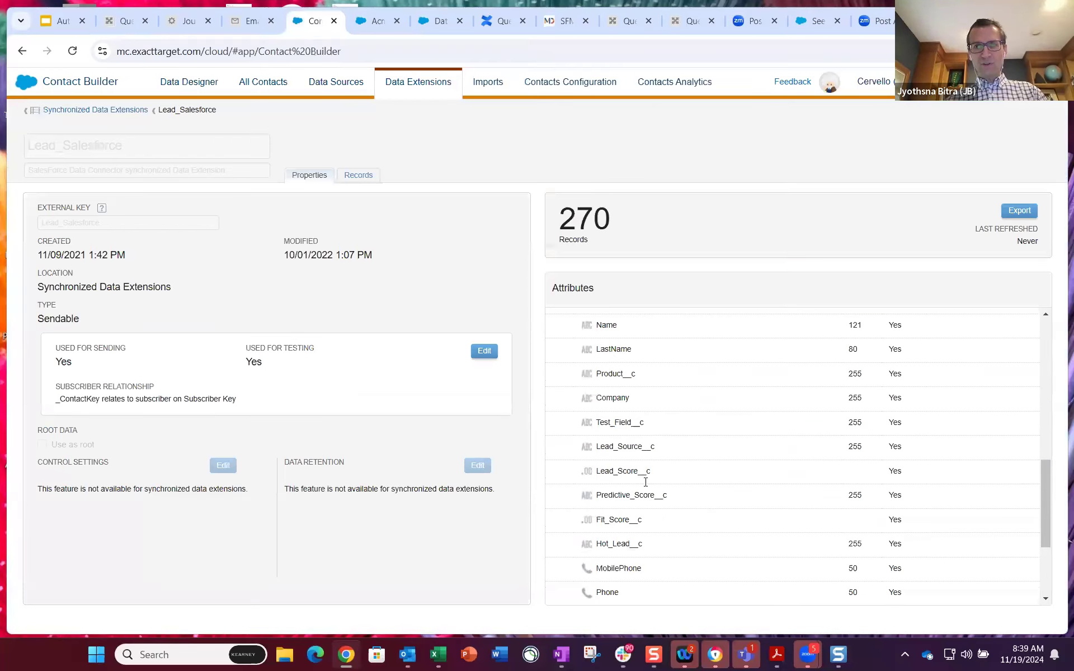
pyautogui.doubleClick(600, 482)
pyautogui.hotkey('ctrl', 'c')
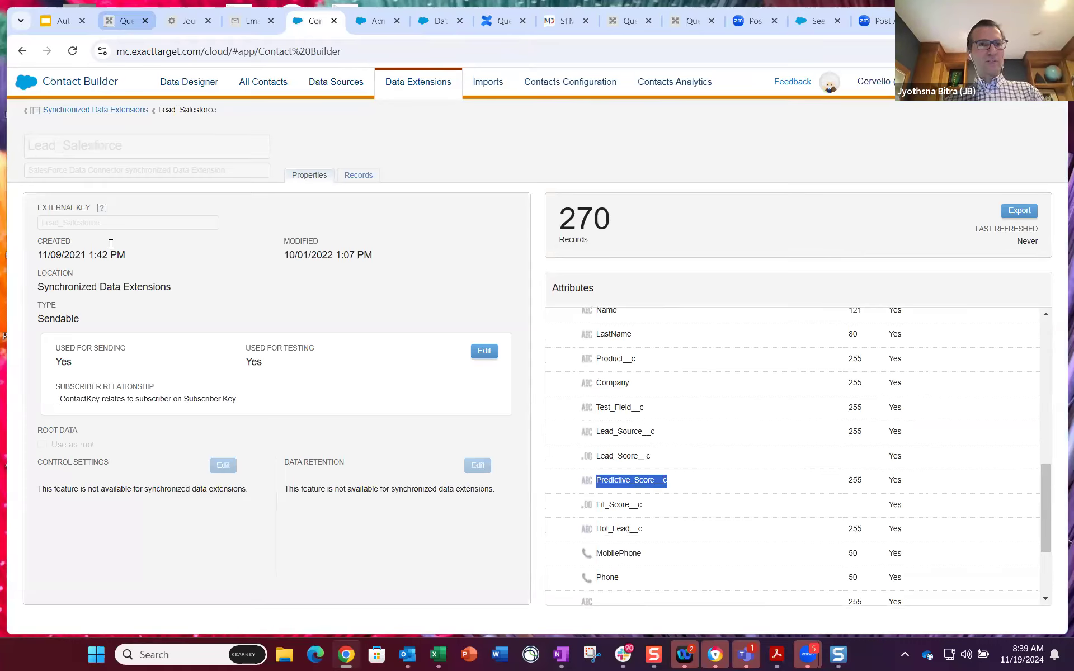
pyautogui.hotkey('ctrl', '2')
pyautogui.hotkey('ctrl', 'v')
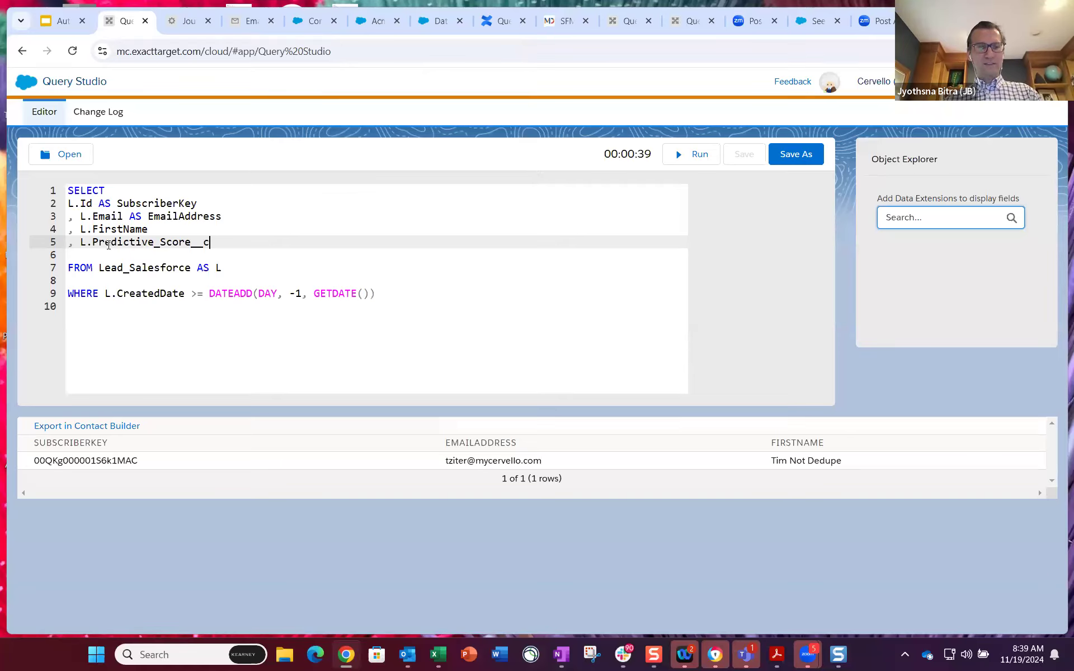
# Step: Duplicate the Contact Builder browser tab and open the Account_Salesforce synchronized data extension there
pyautogui.click(316, 25)
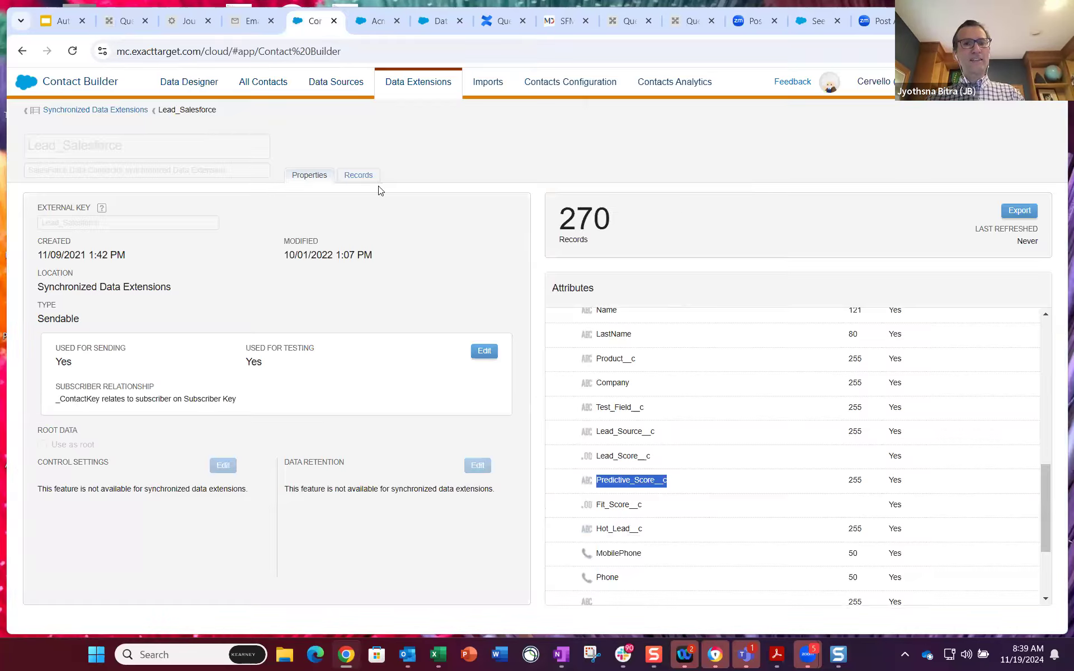
pyautogui.rightClick(313, 23)
pyautogui.click(380, 178)
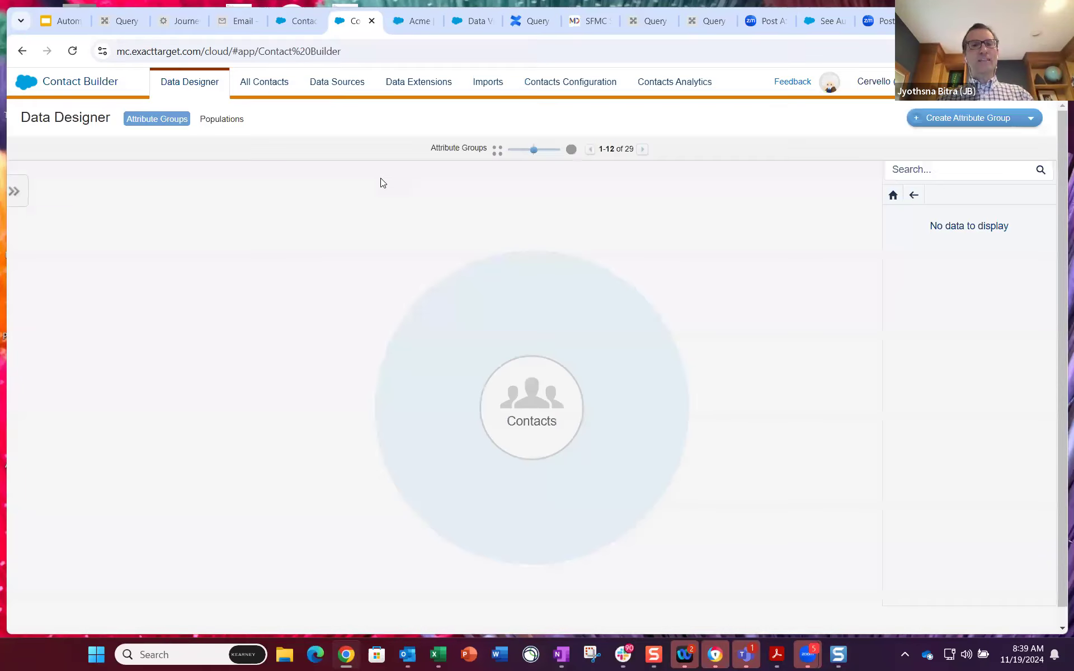
pyautogui.click(415, 83)
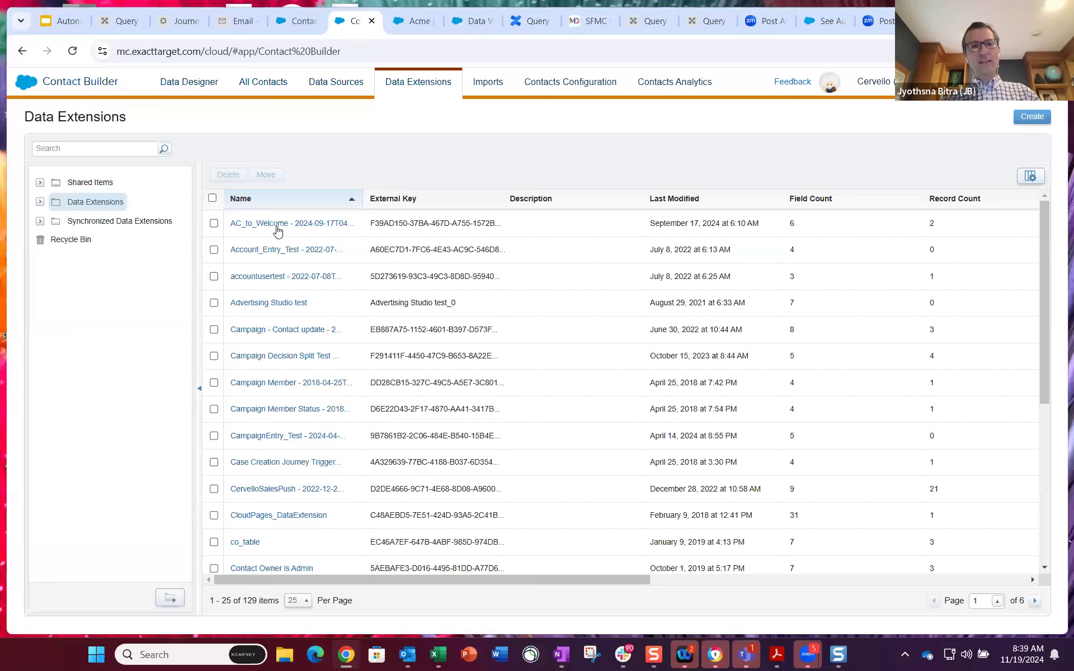
pyautogui.click(278, 226)
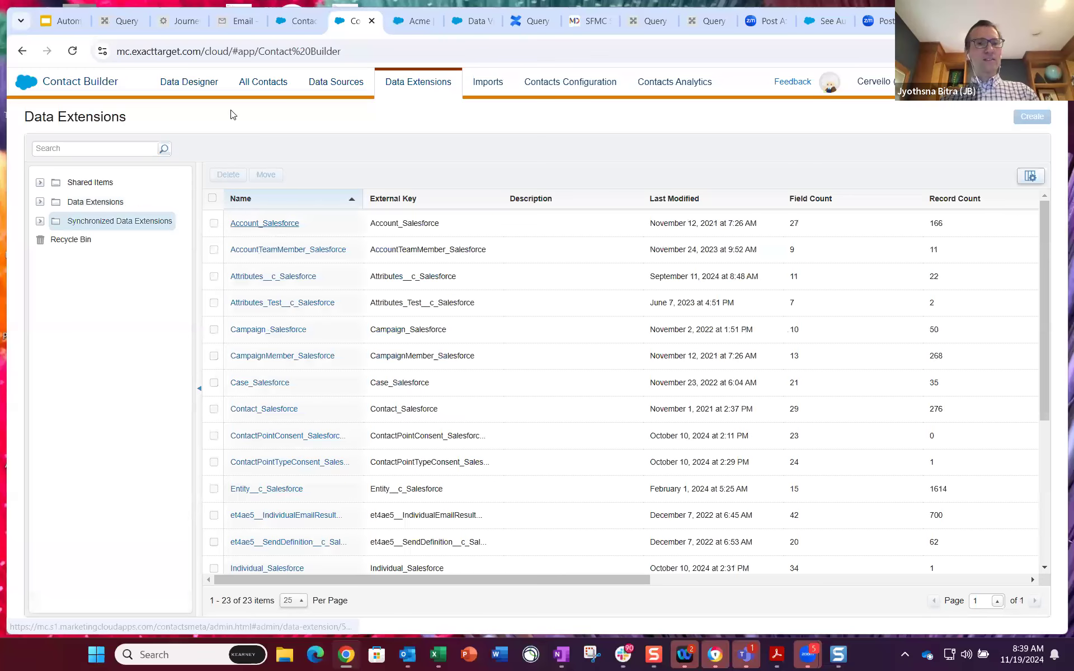
# Step: Copy the data extension name and add the line JOIN Account_Salesforce below the FROM clause in Query Studio
pyautogui.moveTo(226, 111); pyautogui.dragTo(158, 110)
pyautogui.hotkey('ctrl', 'c')
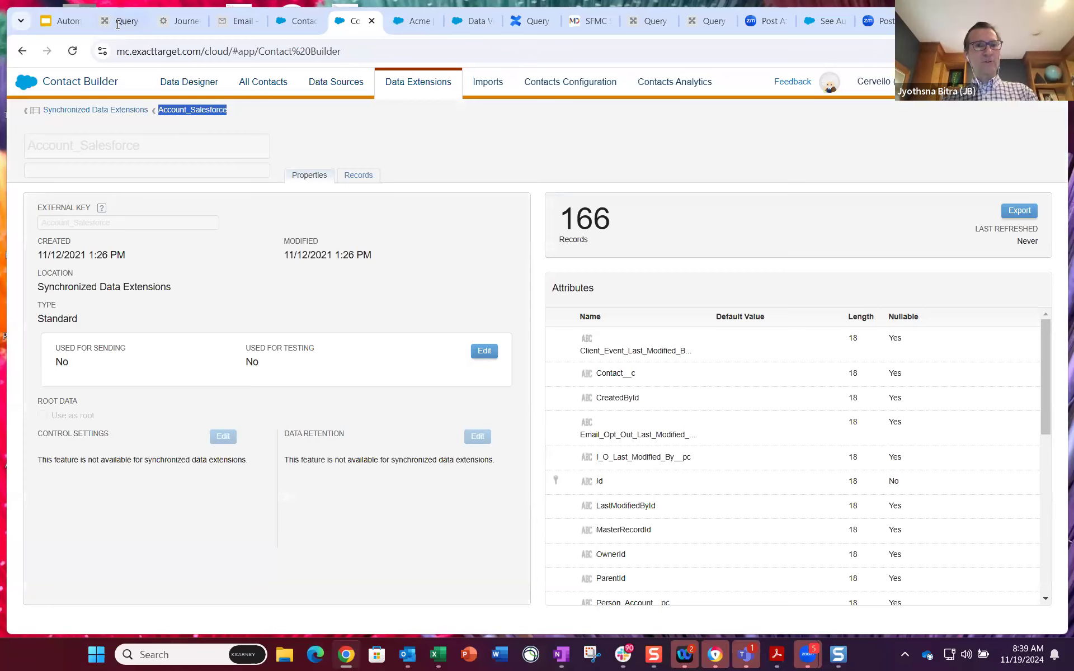
pyautogui.hotkey('ctrl', '2')
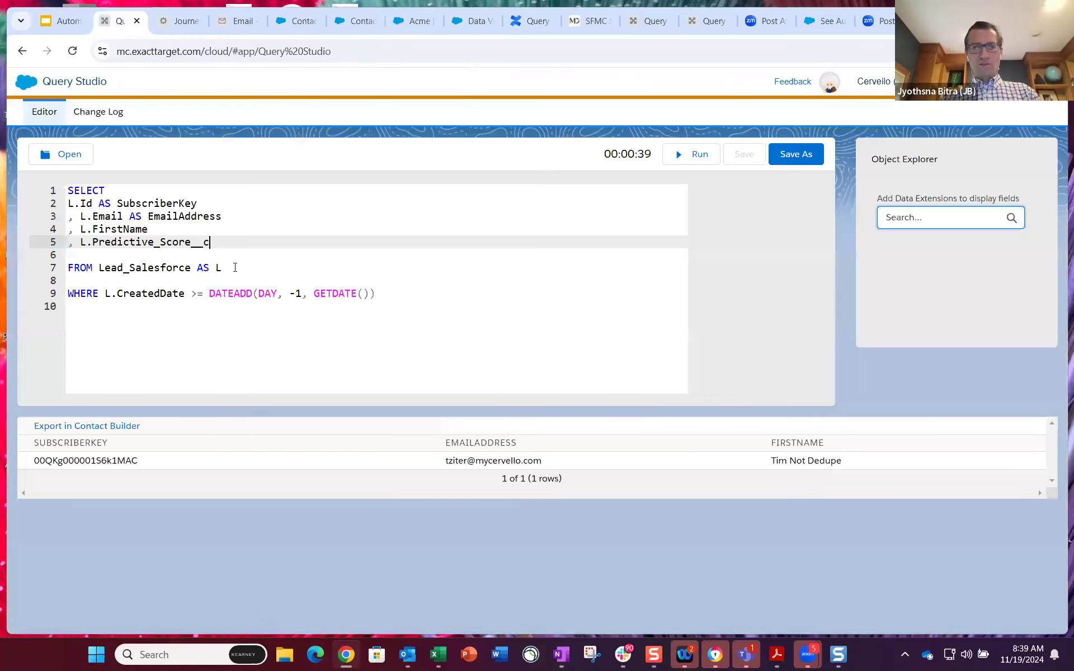
pyautogui.click(235, 267)
pyautogui.press('Return')
pyautogui.write('JOM')
pyautogui.press('BackSpace')
pyautogui.write('IN')
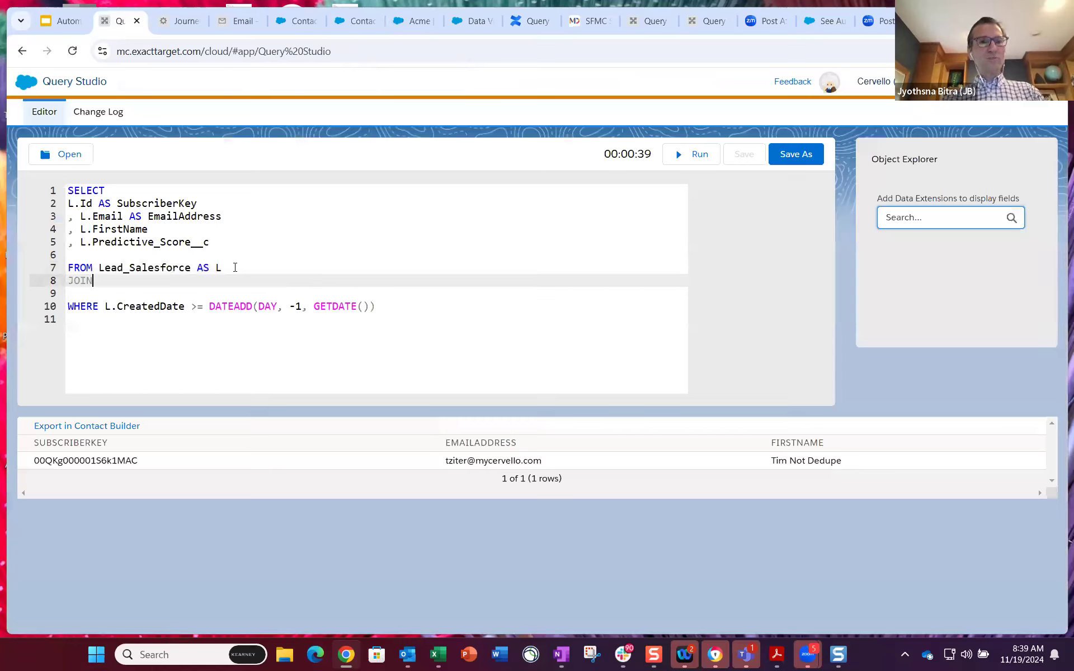
pyautogui.hotkey('ctrl', 'v')
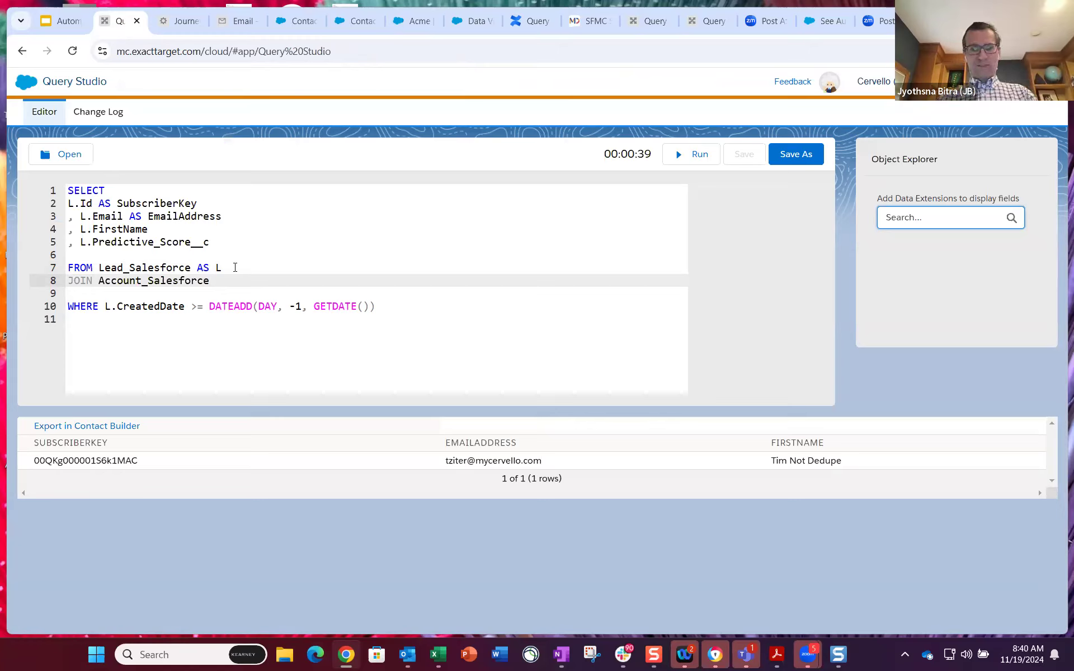
# Step: Give Account_Salesforce the alias A in the JOIN line and append the ON keyword
pyautogui.write('AS ')
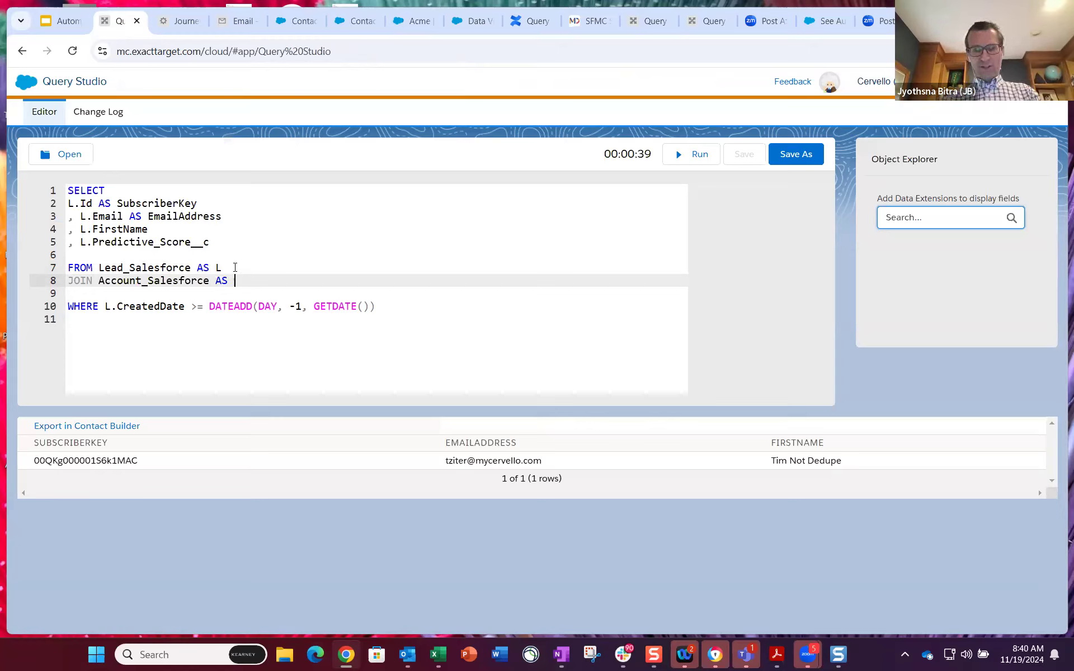
pyautogui.write('A')
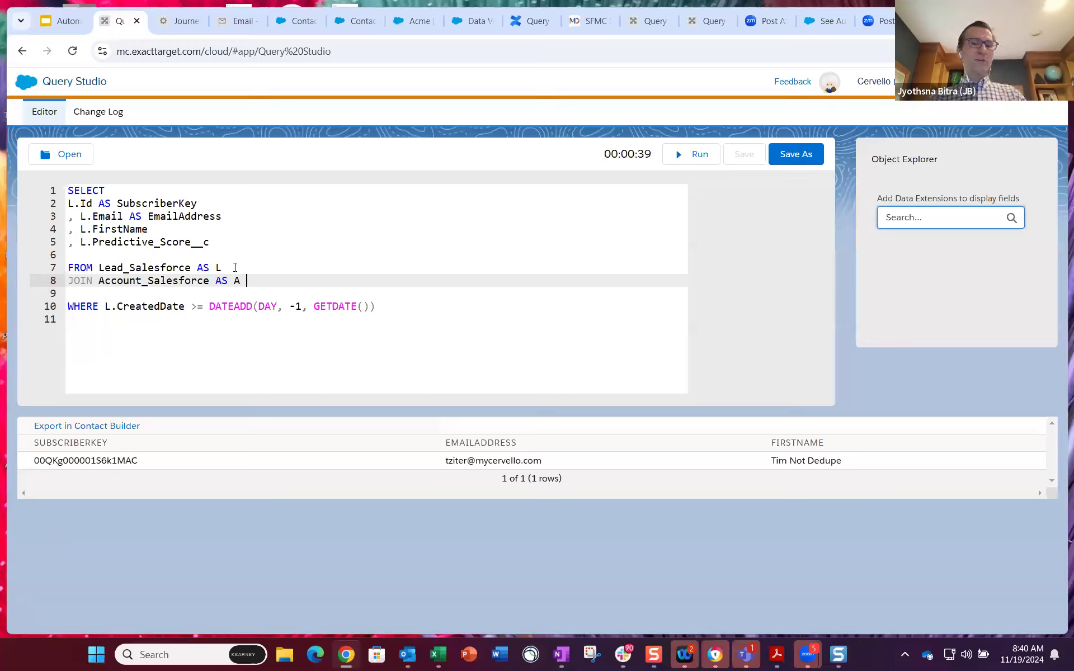
pyautogui.write('ON')
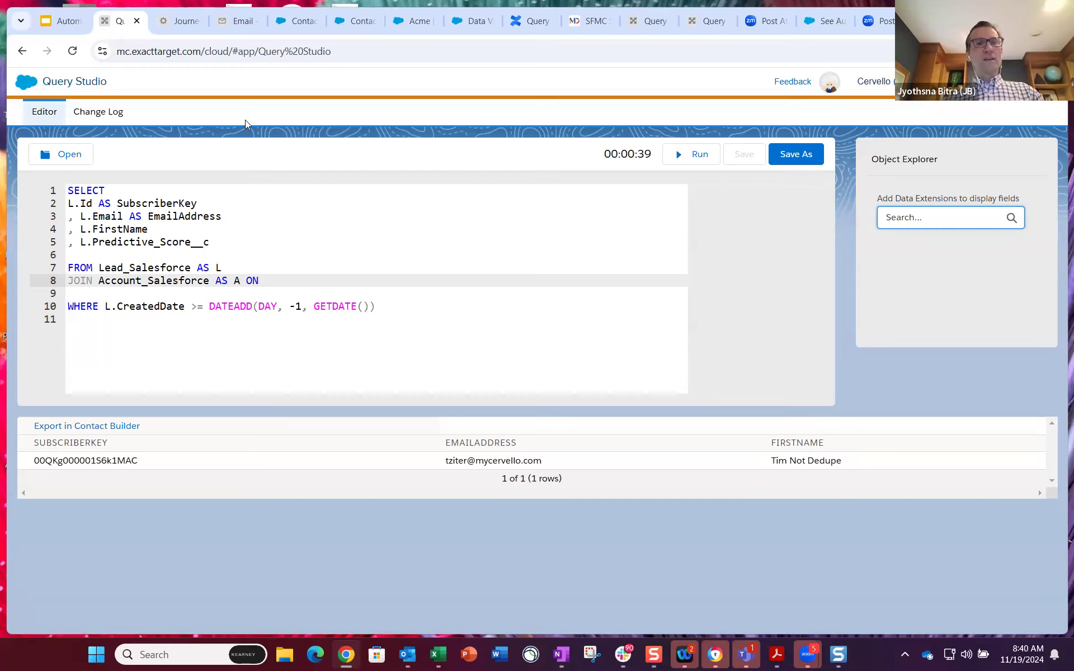
# Step: Find the Company field in the Lead_Salesforce attributes in Contact Builder and start the join condition in Query Studio with L.Company = A
pyautogui.moveTo(200, 21)
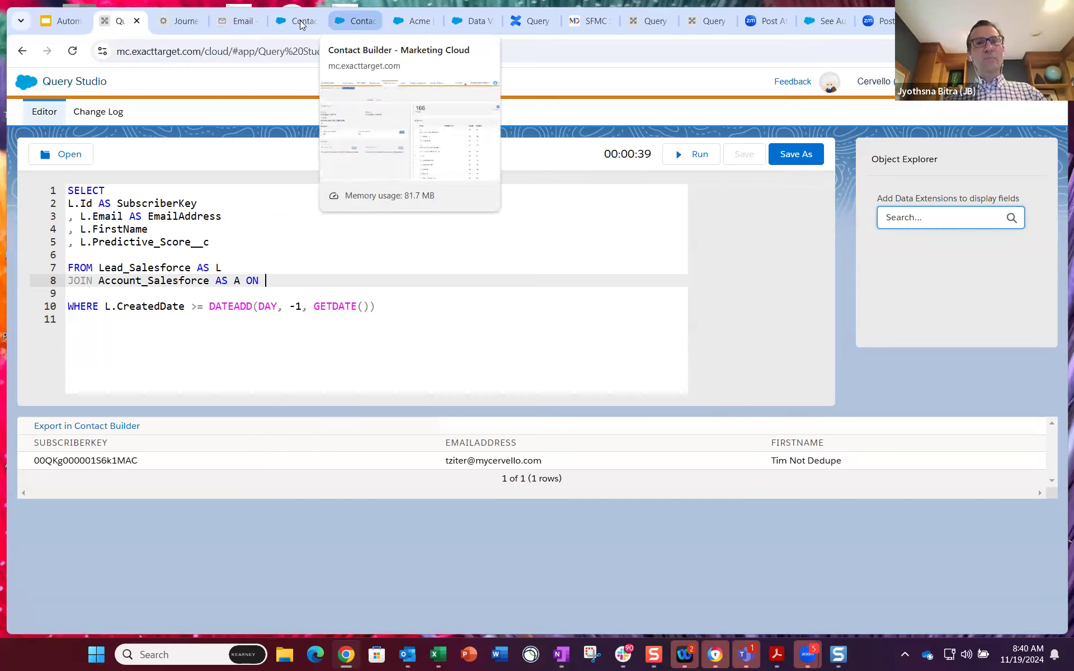
pyautogui.click(284, 24)
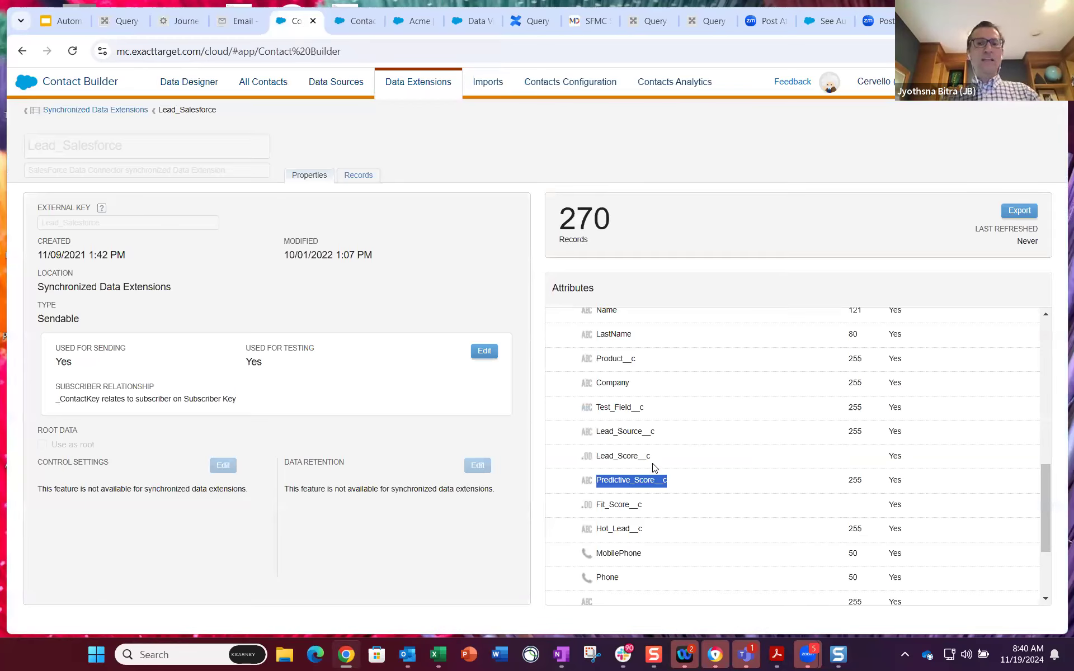
pyautogui.scroll(2, 654, 467)
pyautogui.scroll(1, 655, 468)
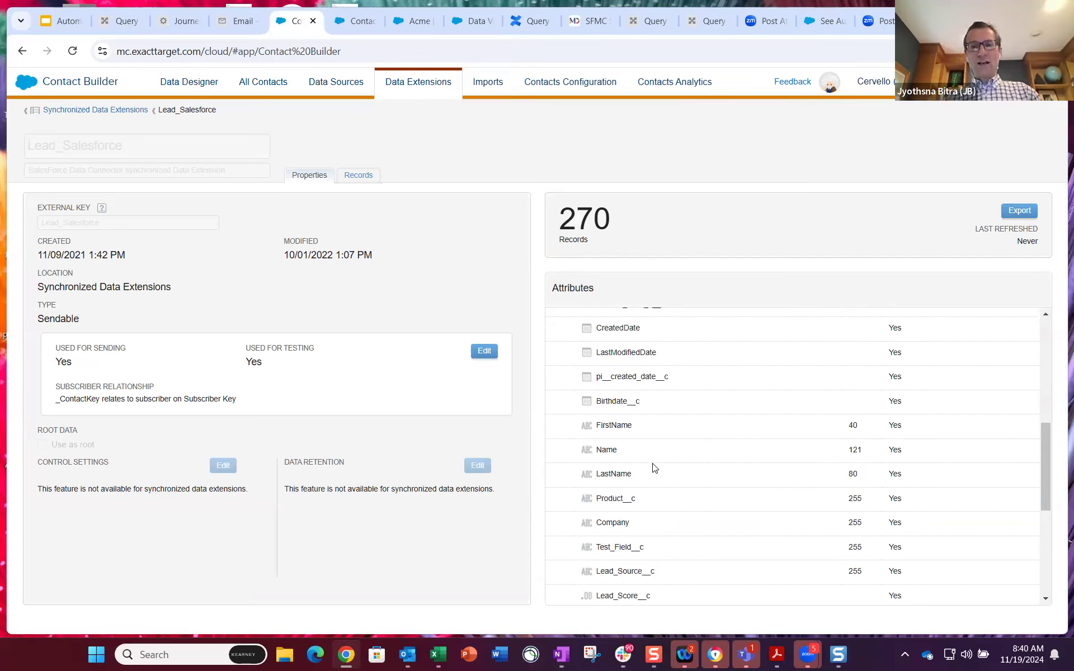
pyautogui.scroll(-2, 632, 456)
pyautogui.moveTo(629, 454); pyautogui.dragTo(597, 454)
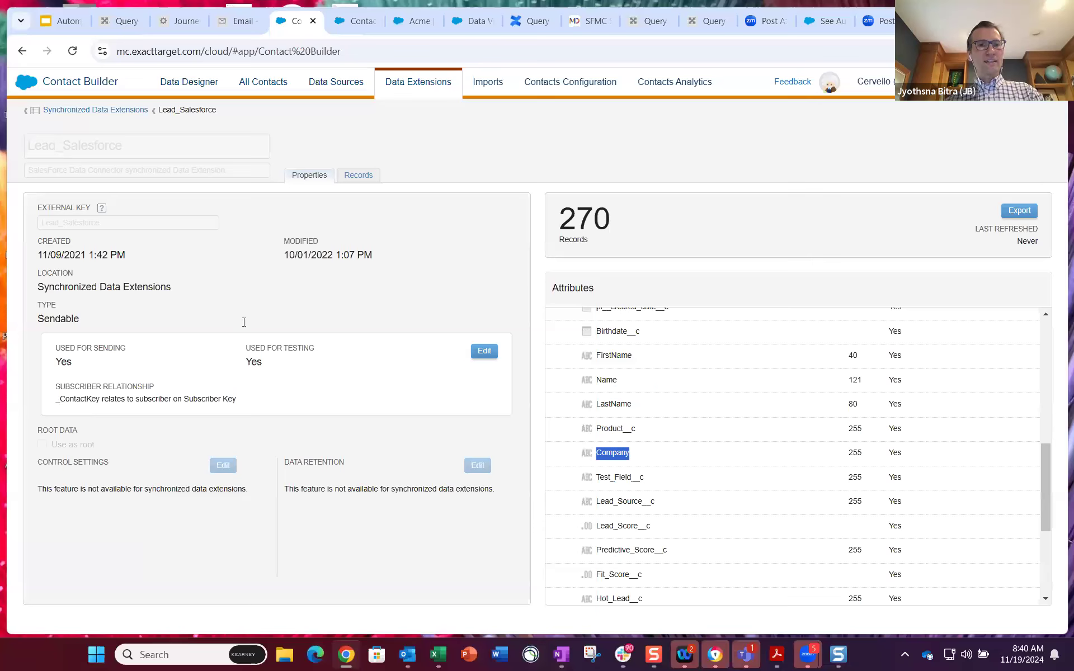
pyautogui.hotkey('ctrl', '2')
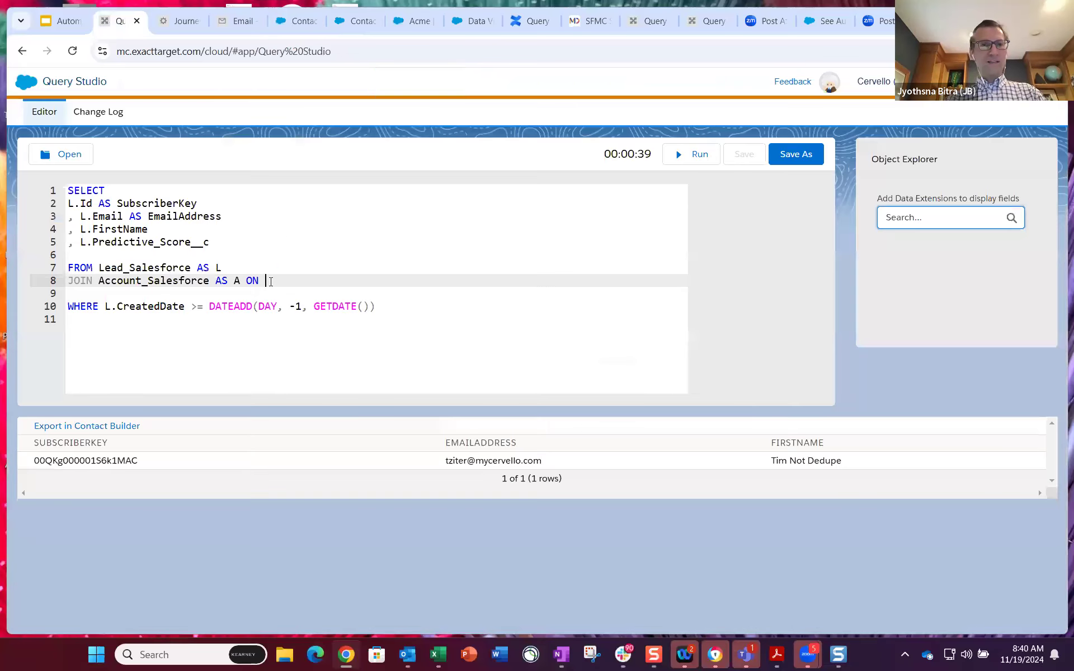
pyautogui.write('L.')
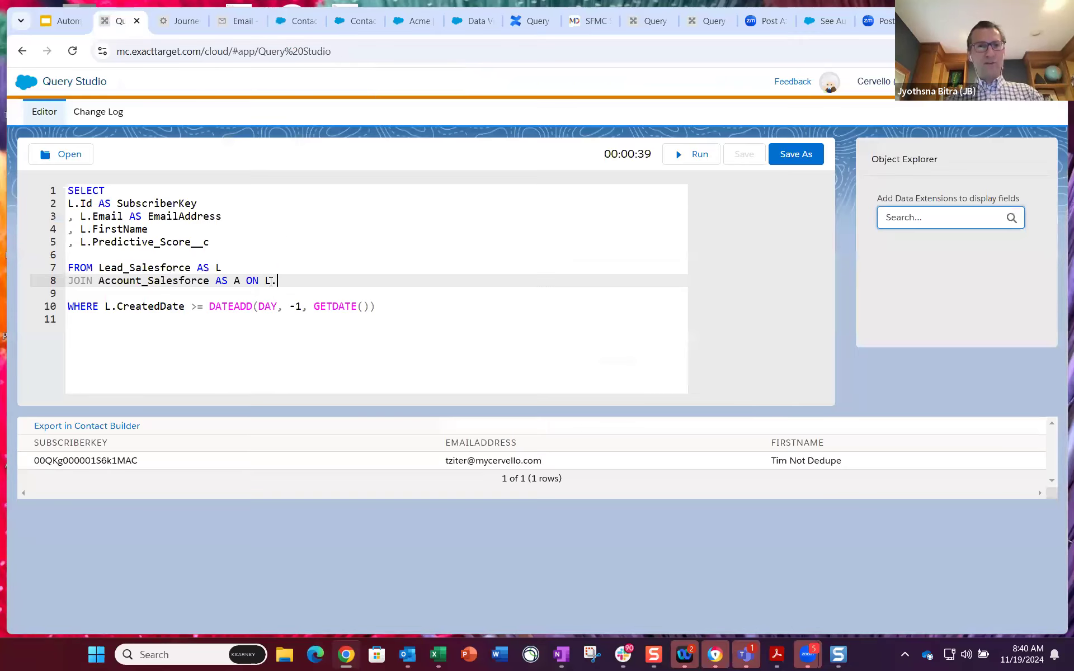
pyautogui.write('Company = A.')
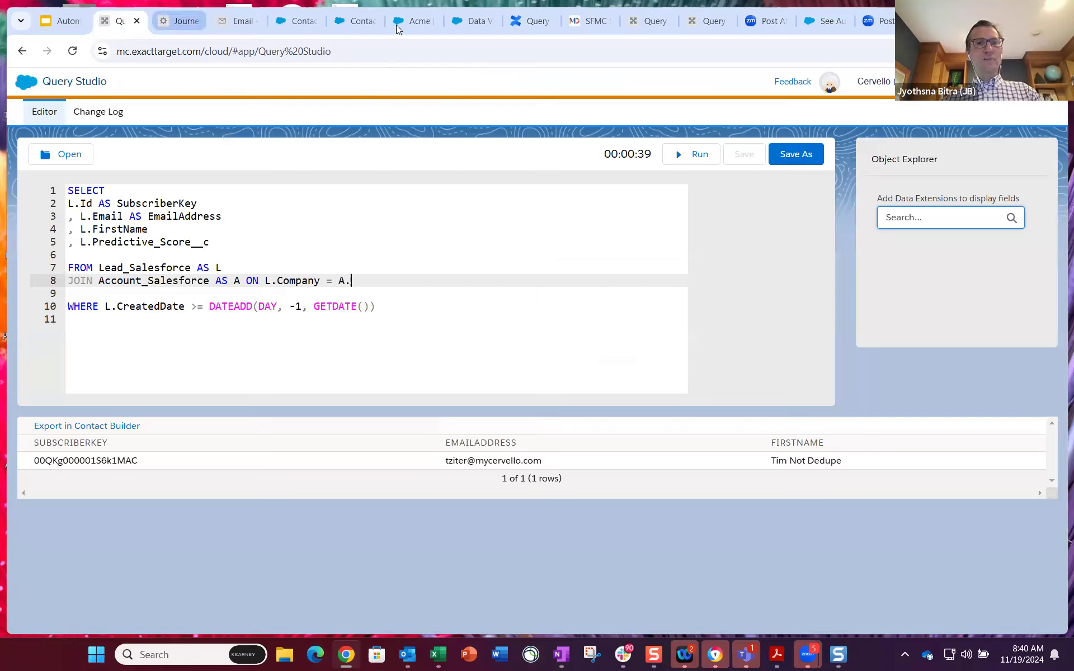
# Step: Complete the join condition as L.Company = A.Name, copying Name from the Account_Salesforce attributes in Contact Builder
pyautogui.click(364, 20)
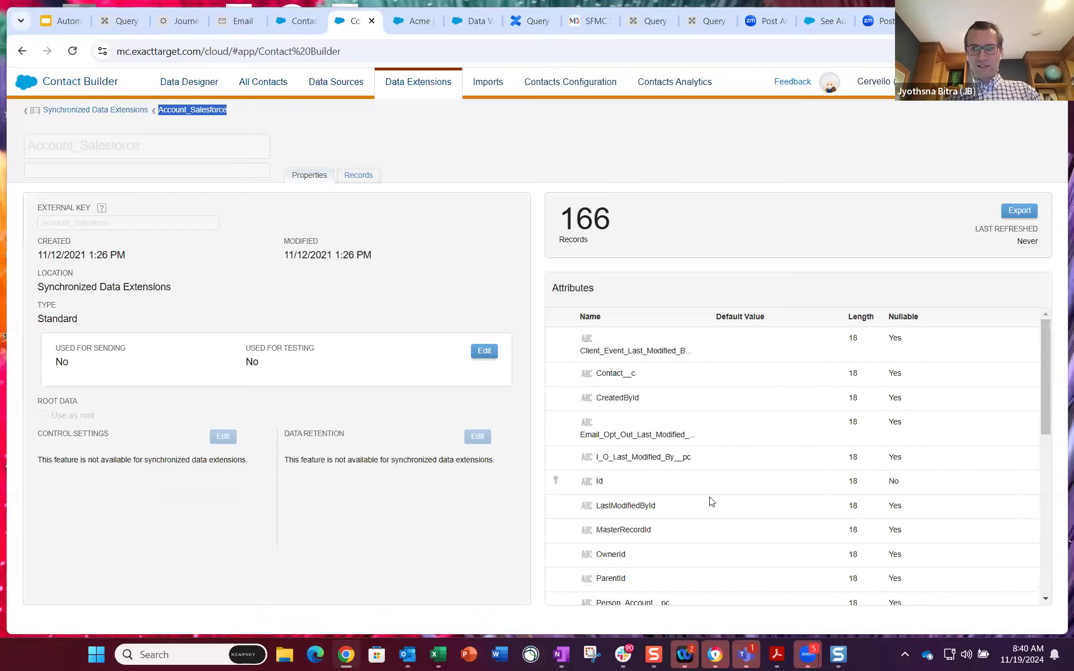
pyautogui.scroll(-1, 678, 486)
pyautogui.scroll(-6, 678, 485)
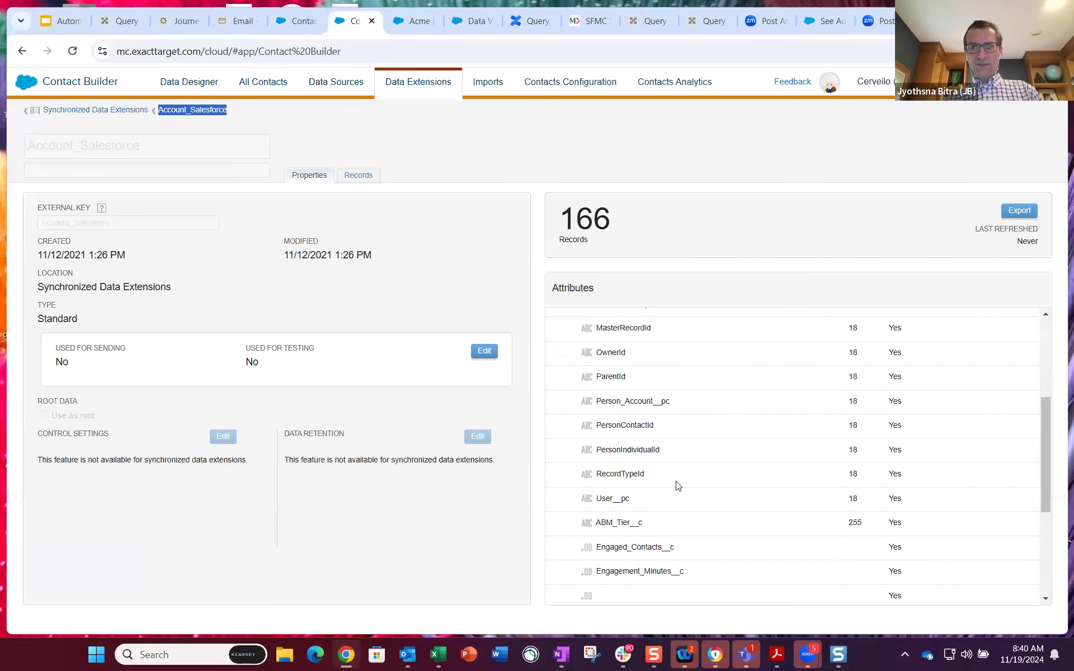
pyautogui.scroll(-2, 627, 479)
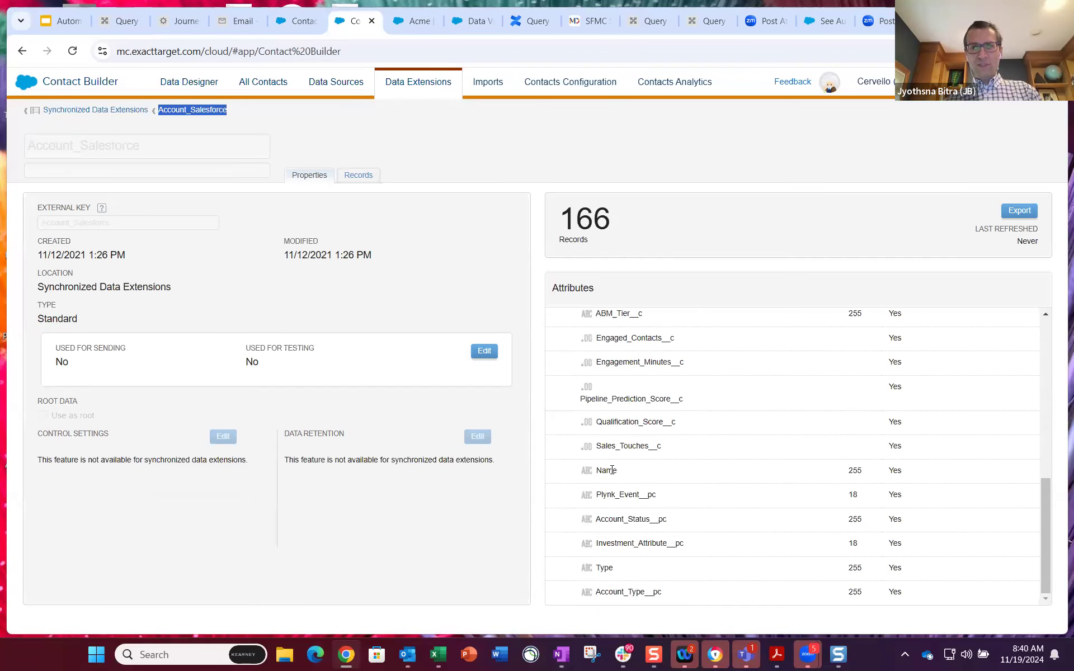
pyautogui.doubleClick(606, 471)
pyautogui.hotkey('ctrl', 'c')
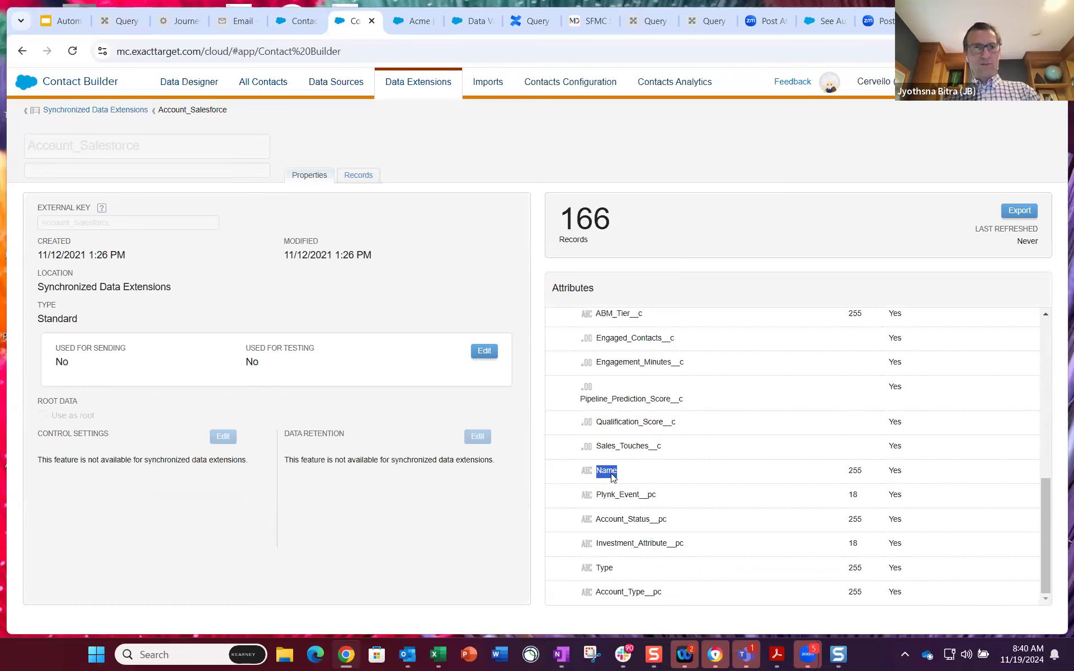
pyautogui.hotkey('ctrl', '2')
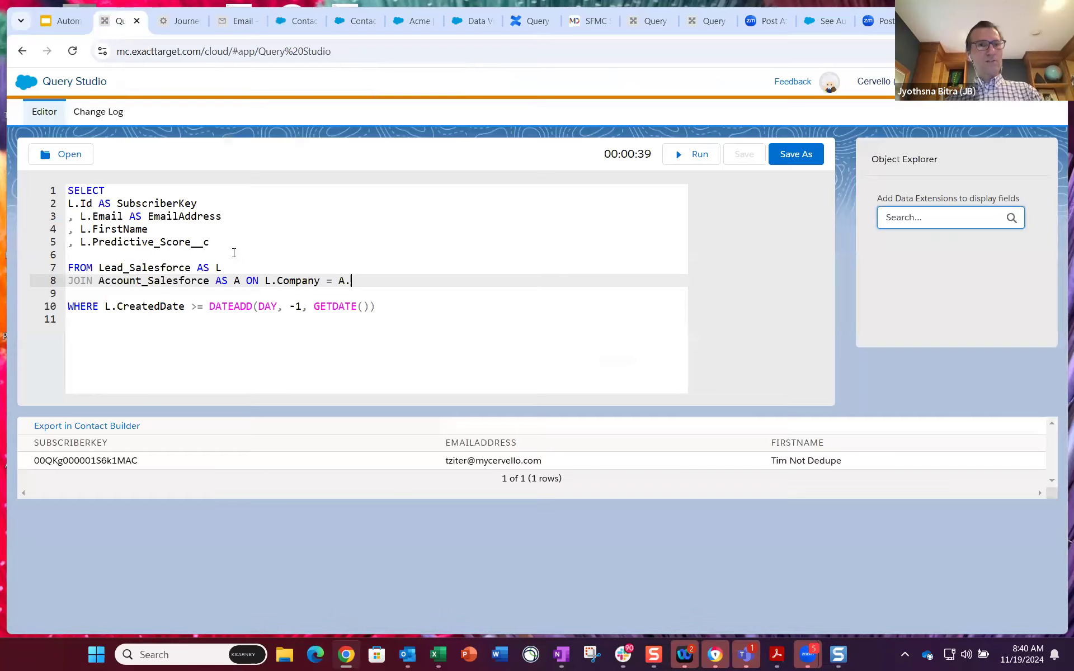
pyautogui.hotkey('ctrl', 'v')
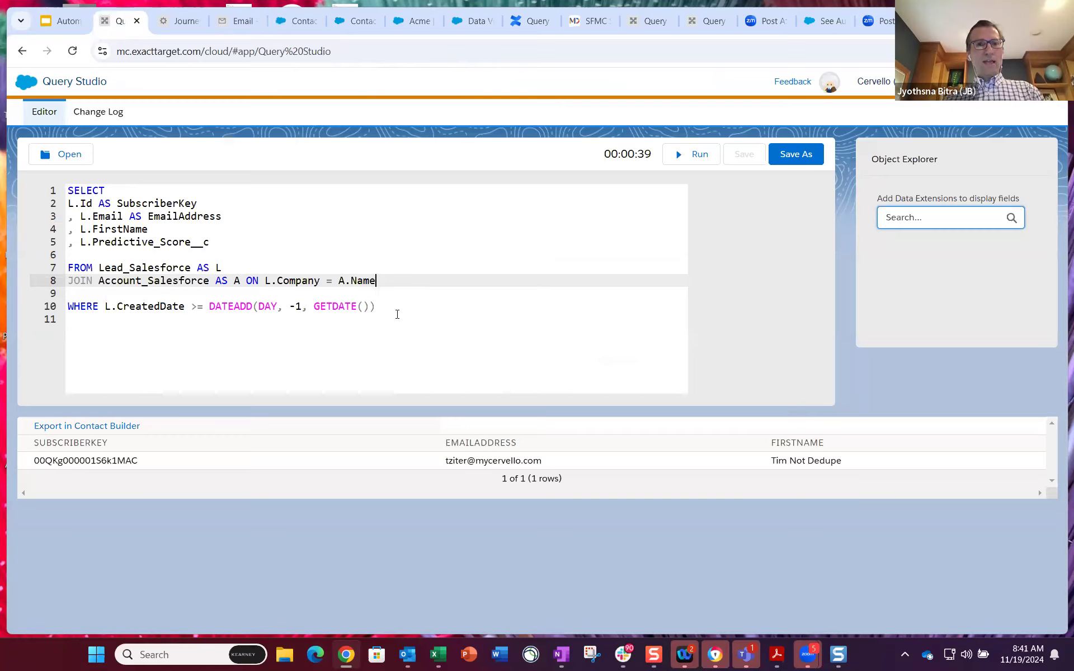
# Step: Add A.ABM_Tier__c below L.Predictive_Score__c, copying the field name from the Account_Salesforce attributes, and run the query
pyautogui.click(223, 242)
pyautogui.press('Return')
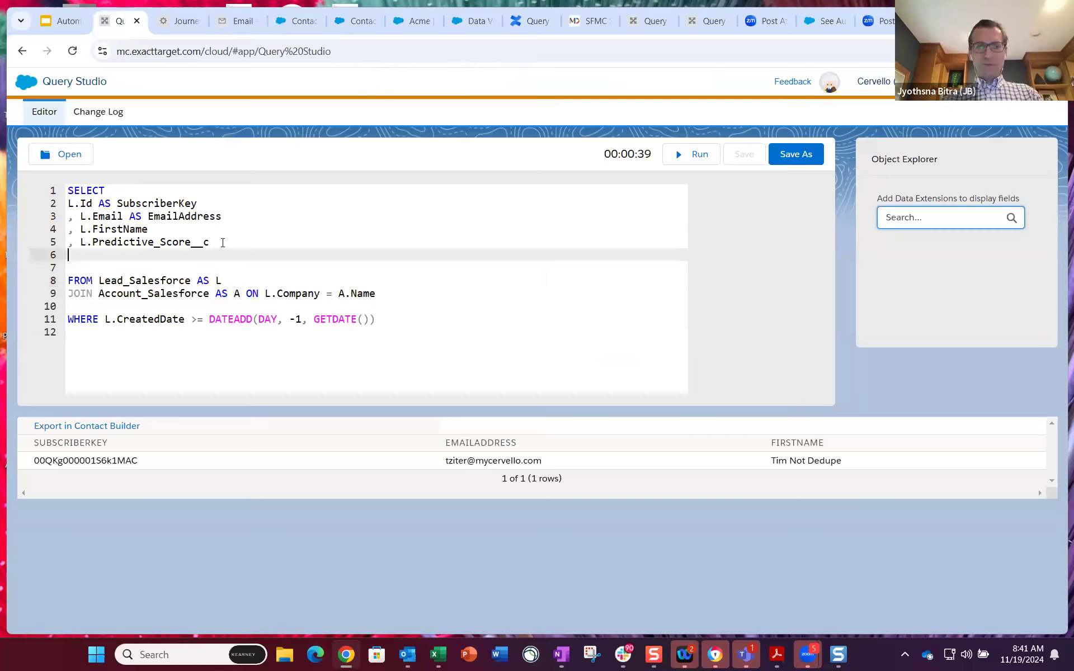
pyautogui.write(', A.')
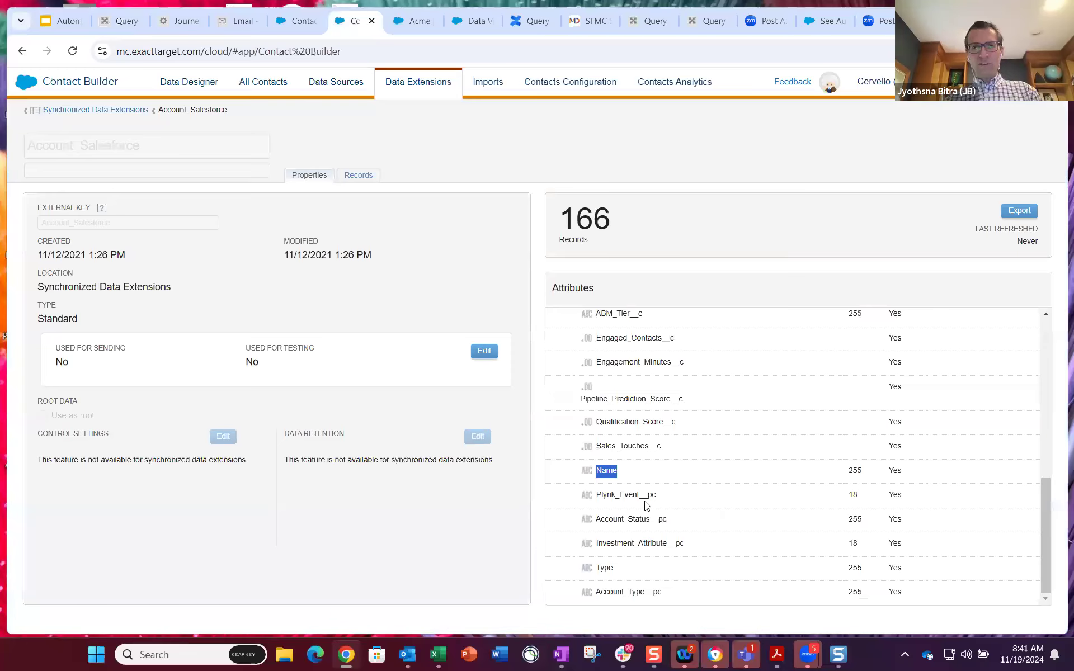
pyautogui.scroll(3, 647, 506)
pyautogui.doubleClick(610, 454)
pyautogui.hotkey('ctrl', 'c')
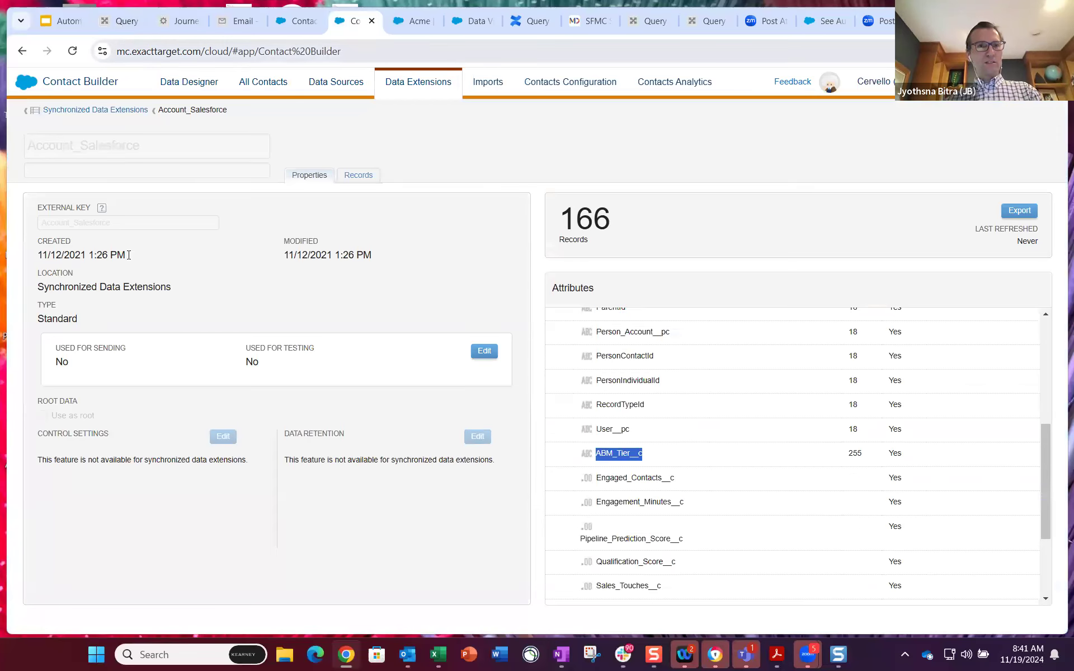
pyautogui.hotkey('ctrl', '2')
pyautogui.hotkey('ctrl', 'v')
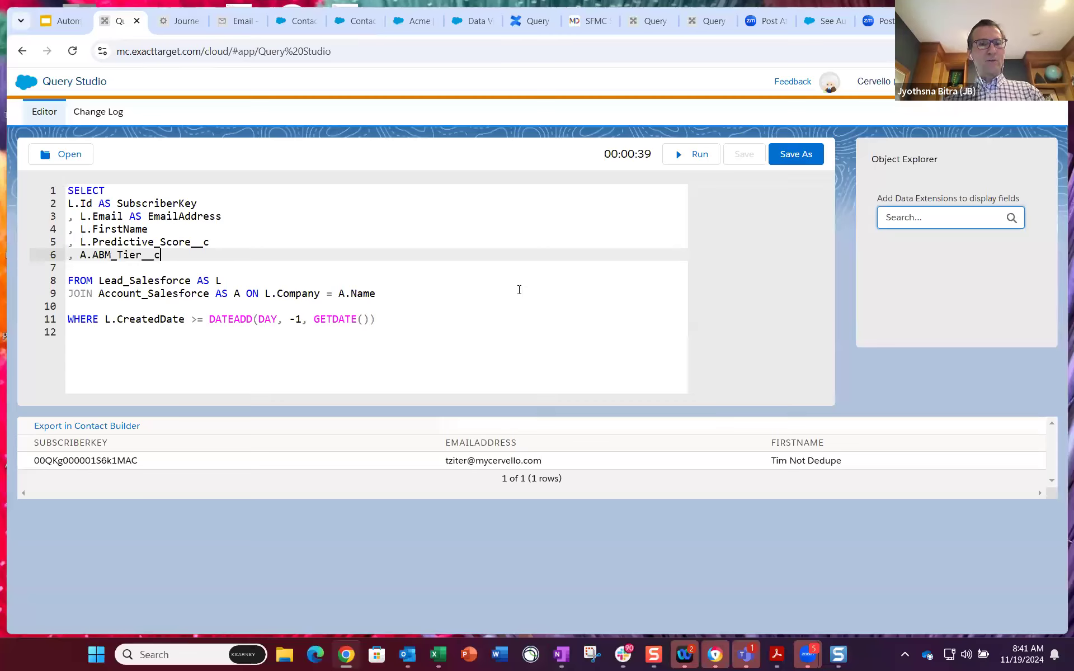
pyautogui.click(688, 159)
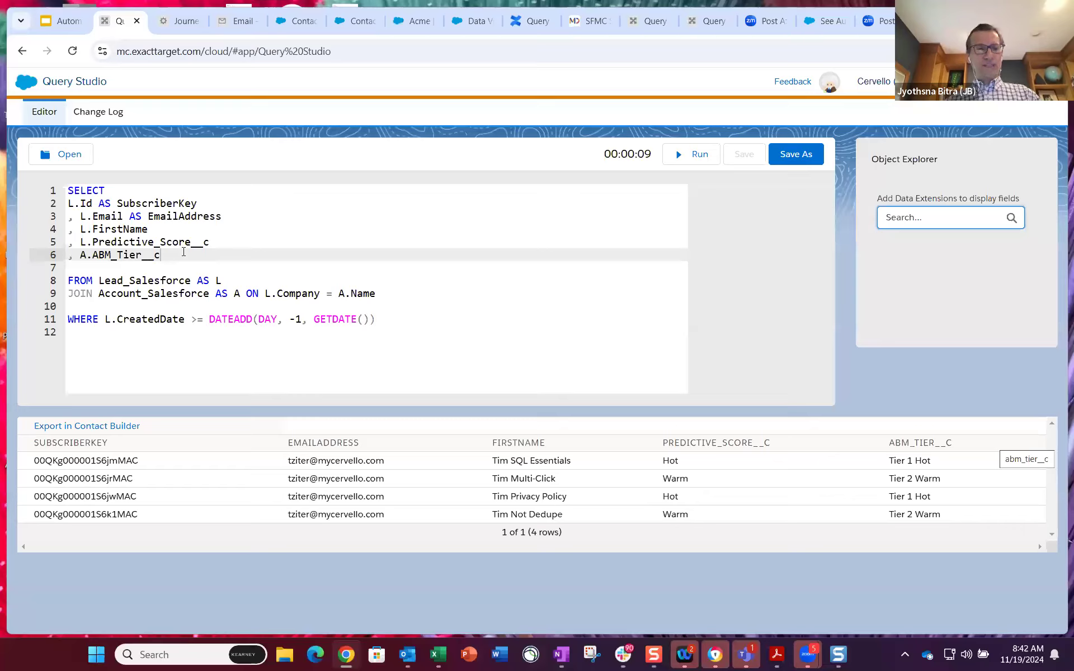
# Step: Start a CASE expression on a new comma-prefixed line below A.ABM_Tier__c in the SELECT list
pyautogui.press('Return')
pyautogui.write(',')
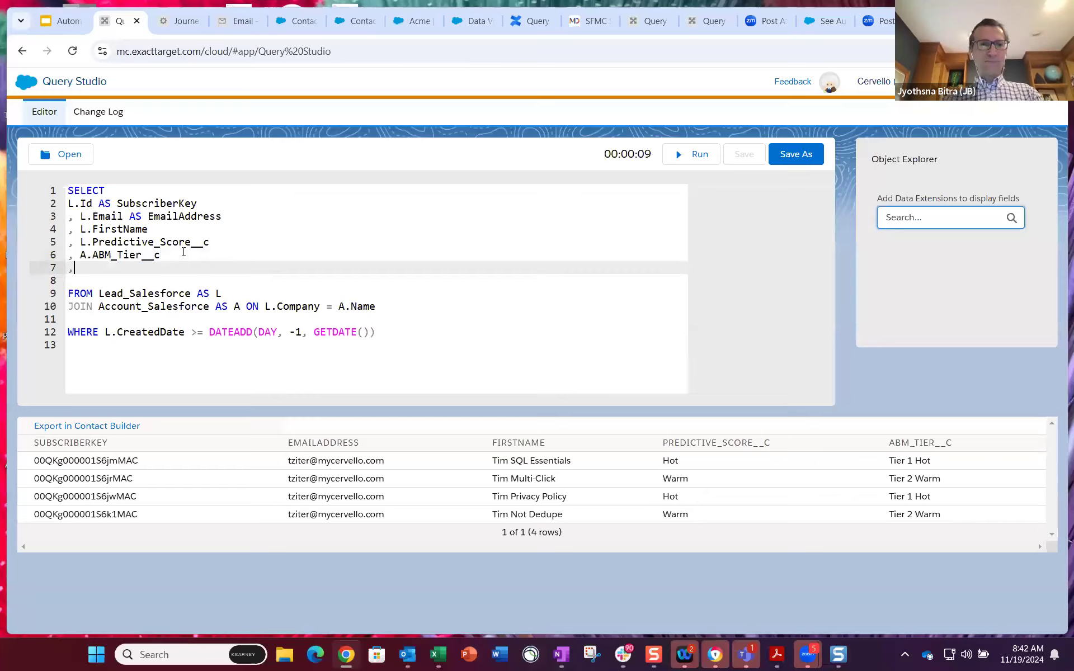
pyautogui.write(' CASE')
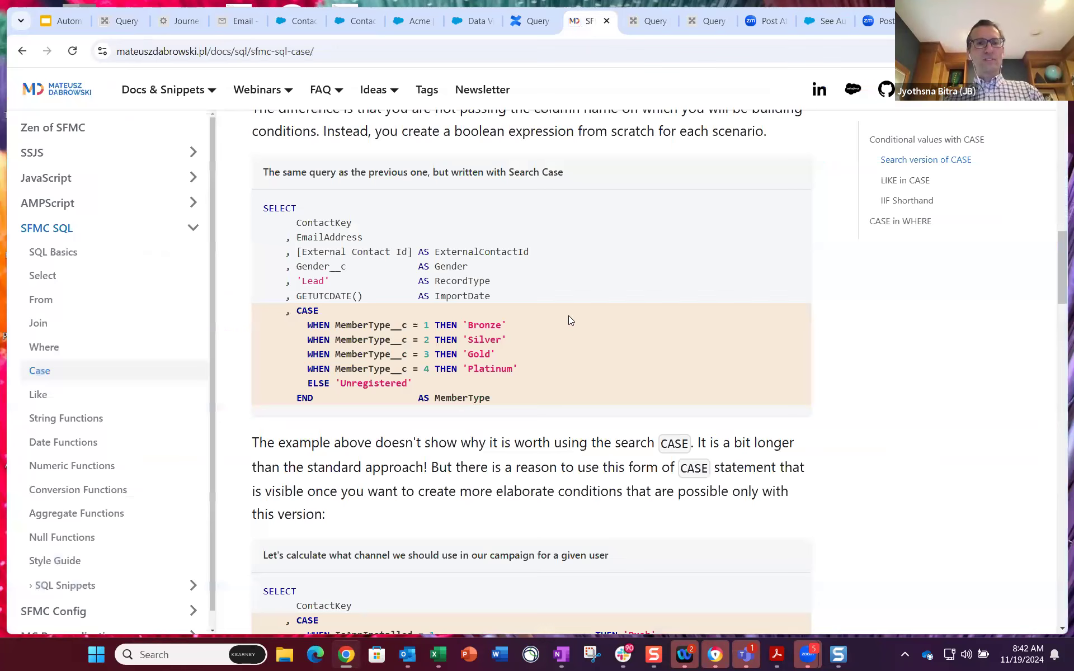
# Step: Review the basic, search and nested CASE syntax examples on the SFMC SQL Case page of the mateuszdabrowski.pl docs
pyautogui.scroll(12, 569, 317)
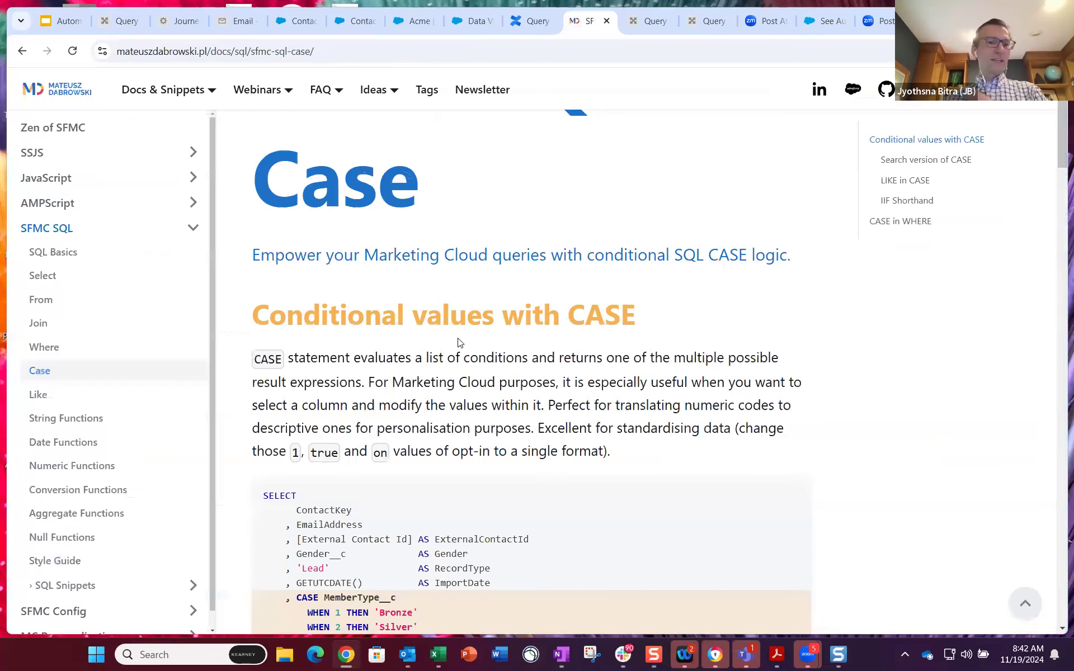
pyautogui.scroll(2, 107, 358)
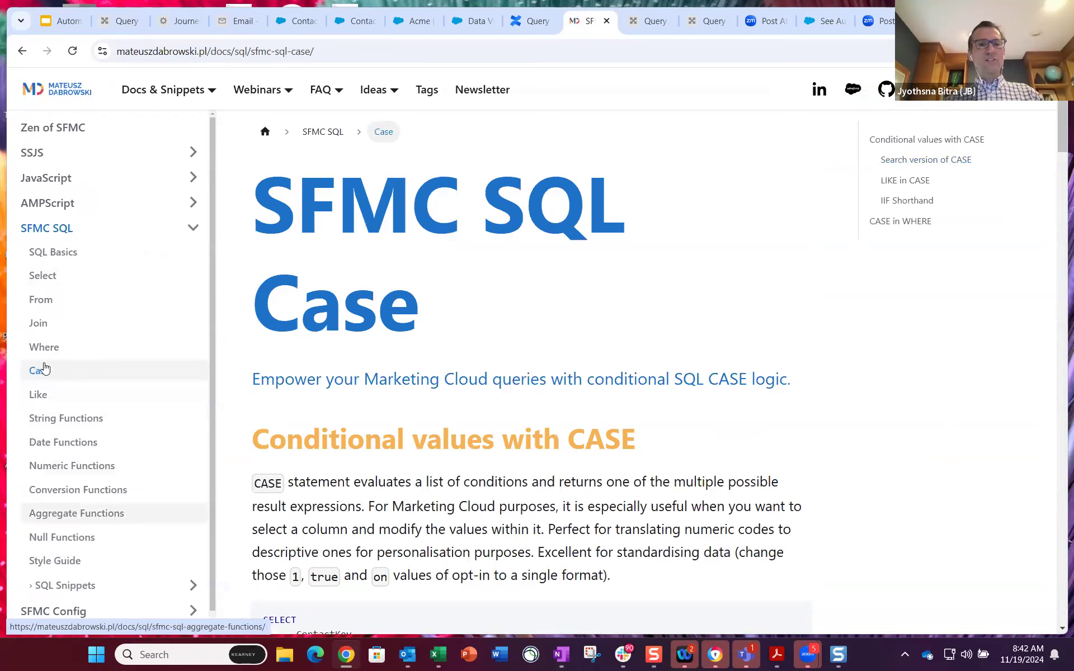
pyautogui.scroll(-1, 823, 359)
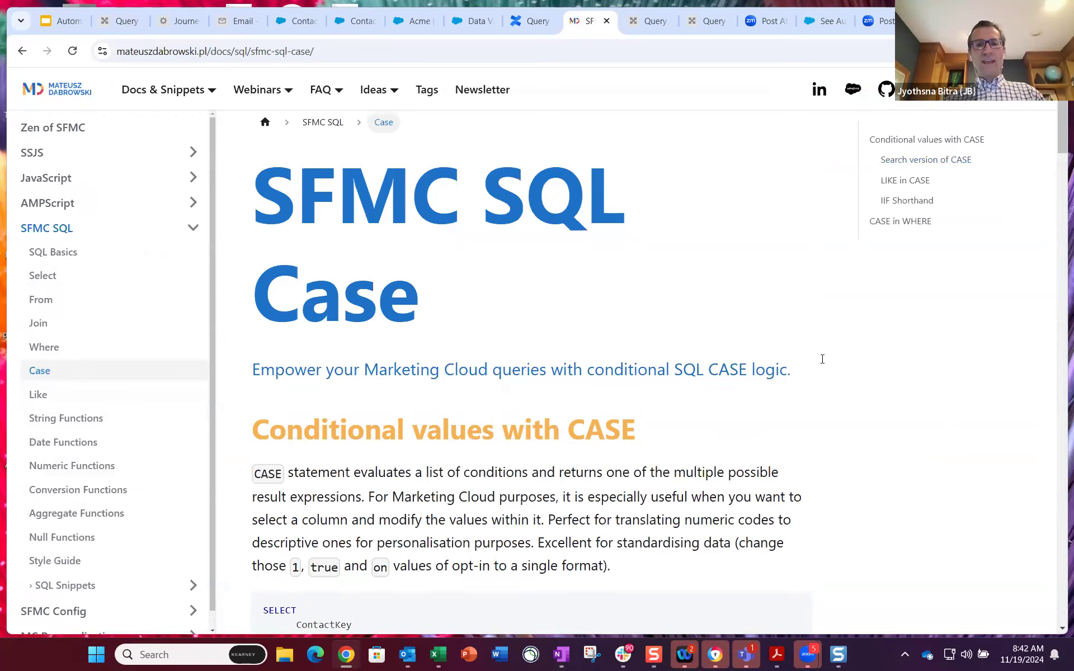
pyautogui.scroll(-8, 822, 359)
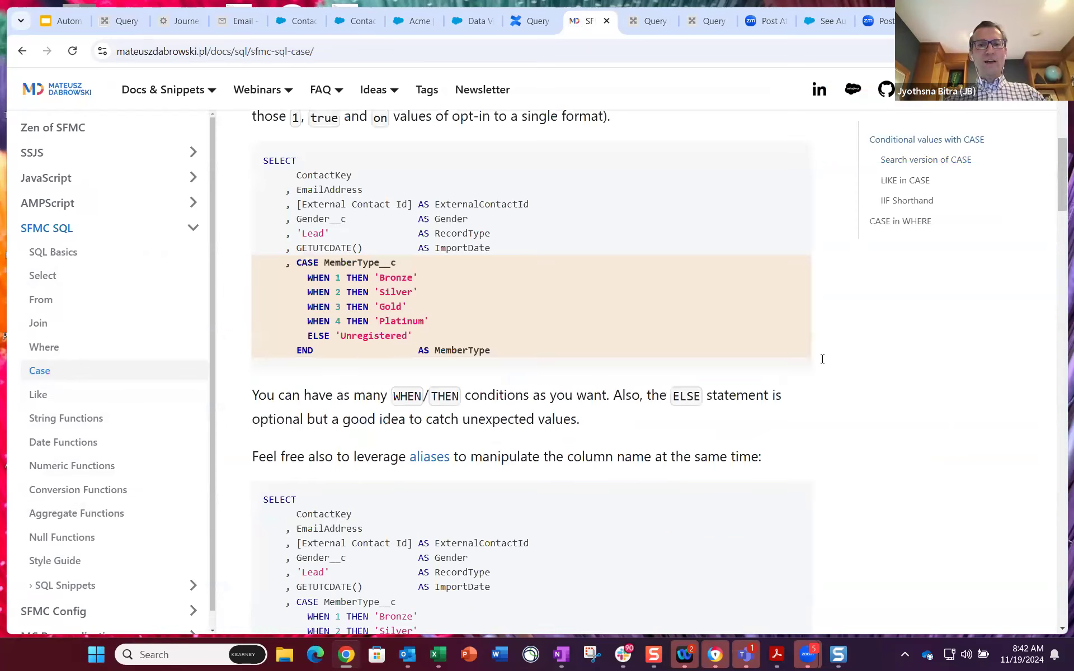
pyautogui.scroll(-2, 823, 359)
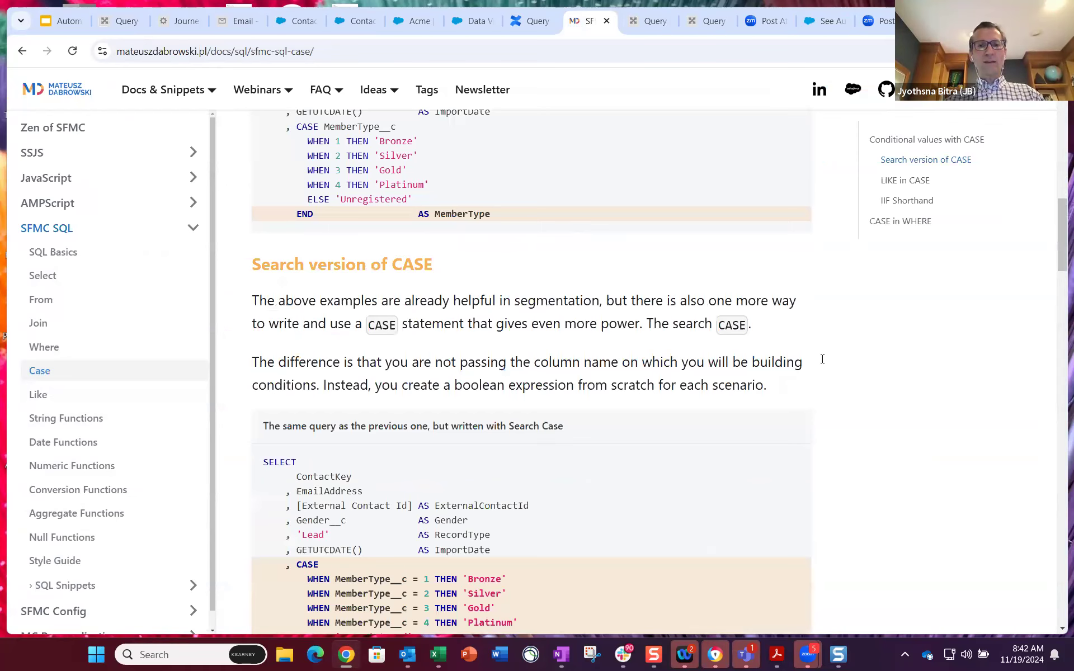
pyautogui.scroll(-10, 822, 359)
pyautogui.scroll(-9, 822, 359)
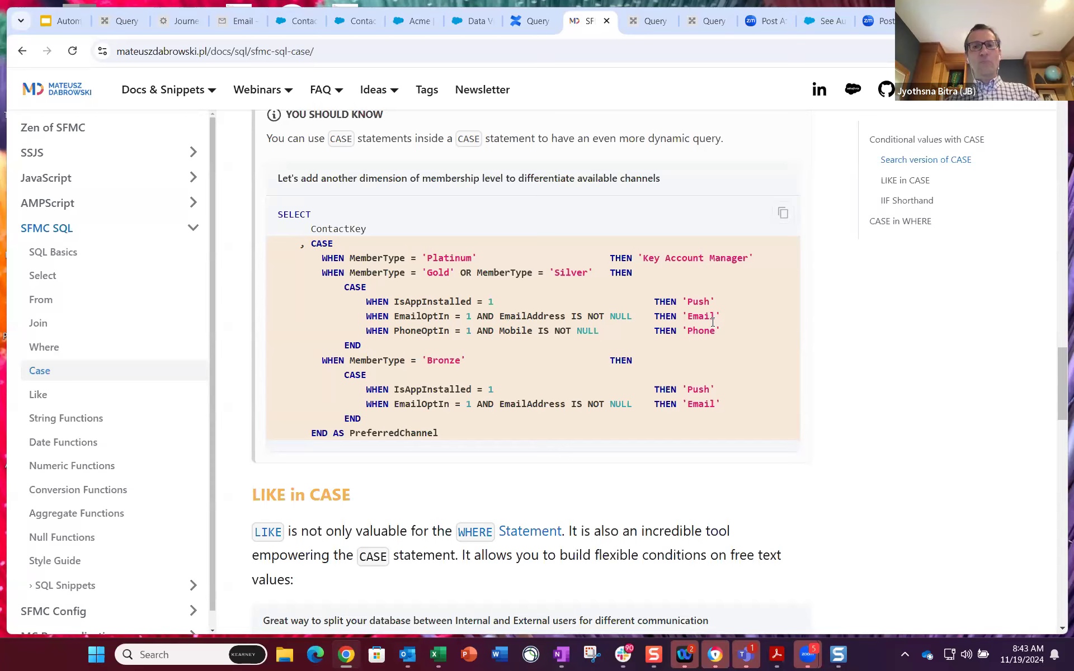
pyautogui.scroll(1, 621, 374)
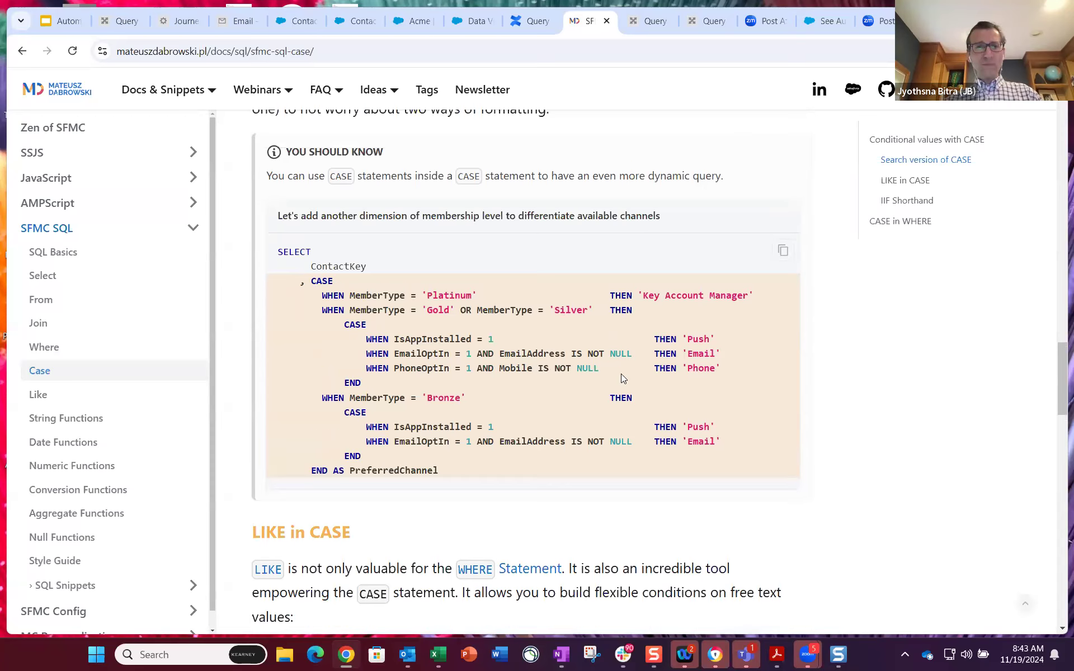
pyautogui.scroll(5, 622, 378)
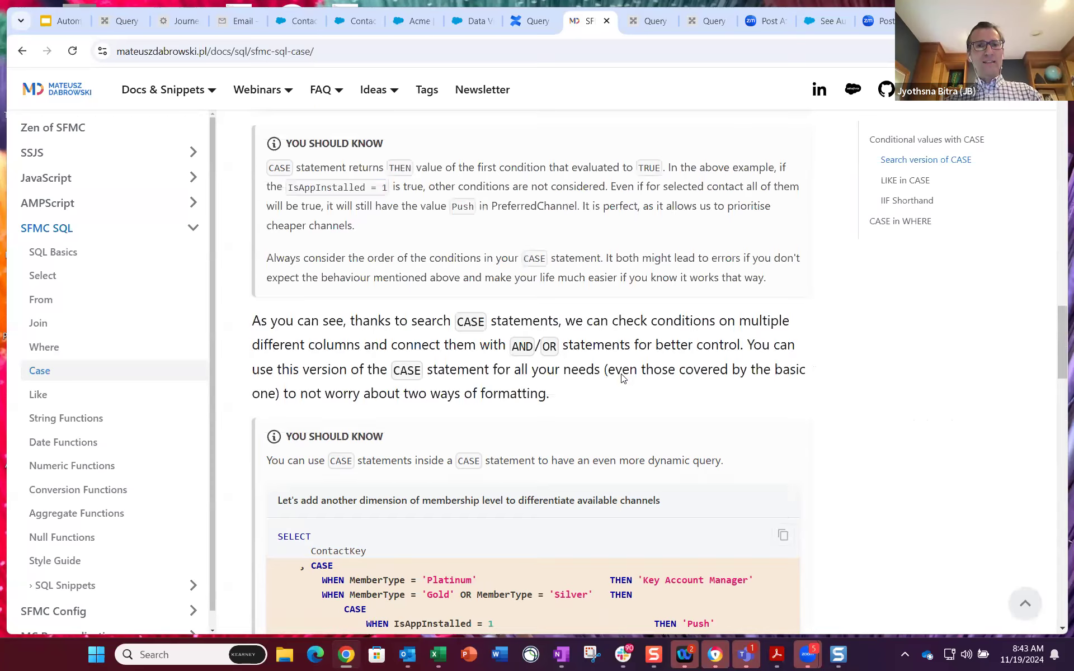
pyautogui.scroll(5, 623, 378)
pyautogui.scroll(5, 411, 317)
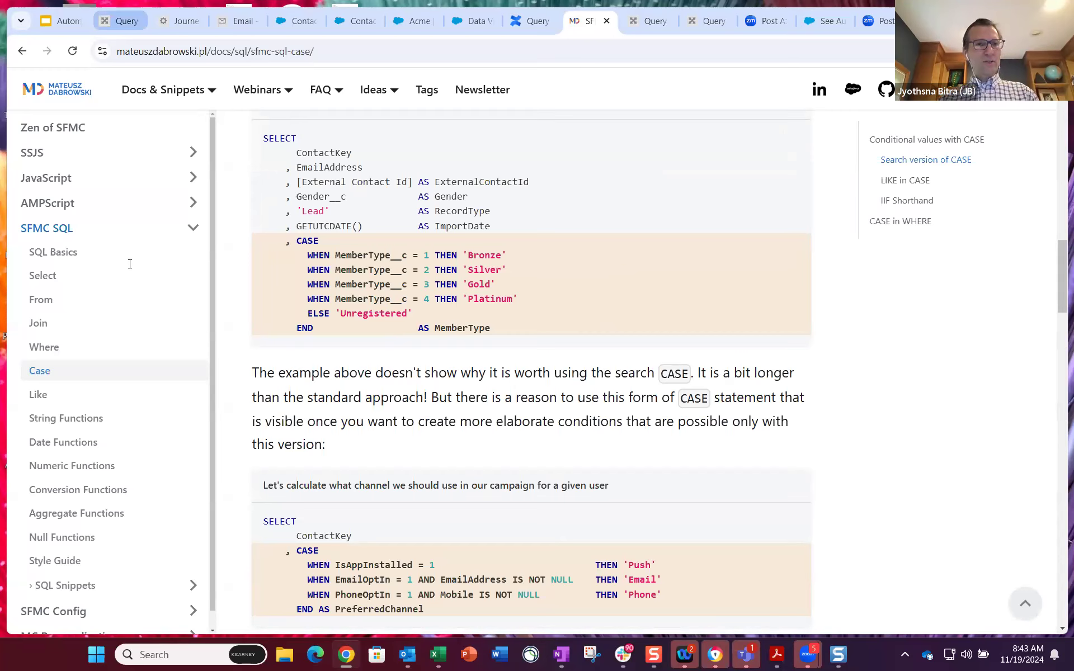
# Step: Switch back to Query Studio and add the condition WHEN L.Predictive_Score__c = 'Hot' on a new line under CASE
pyautogui.hotkey('ctrl', '2')
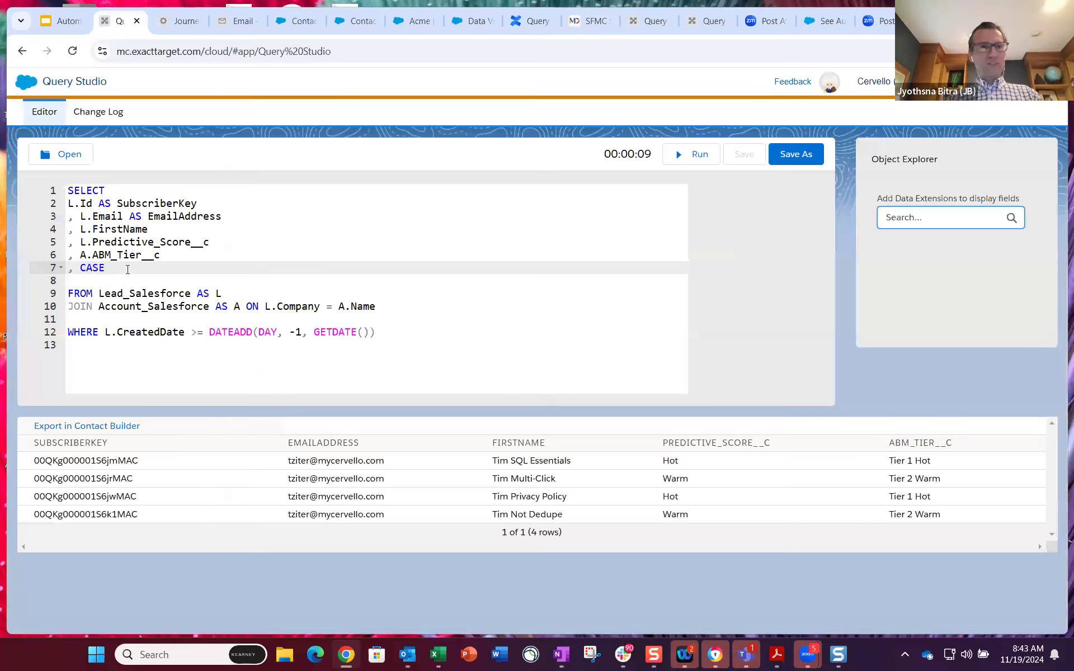
pyautogui.press('Return')
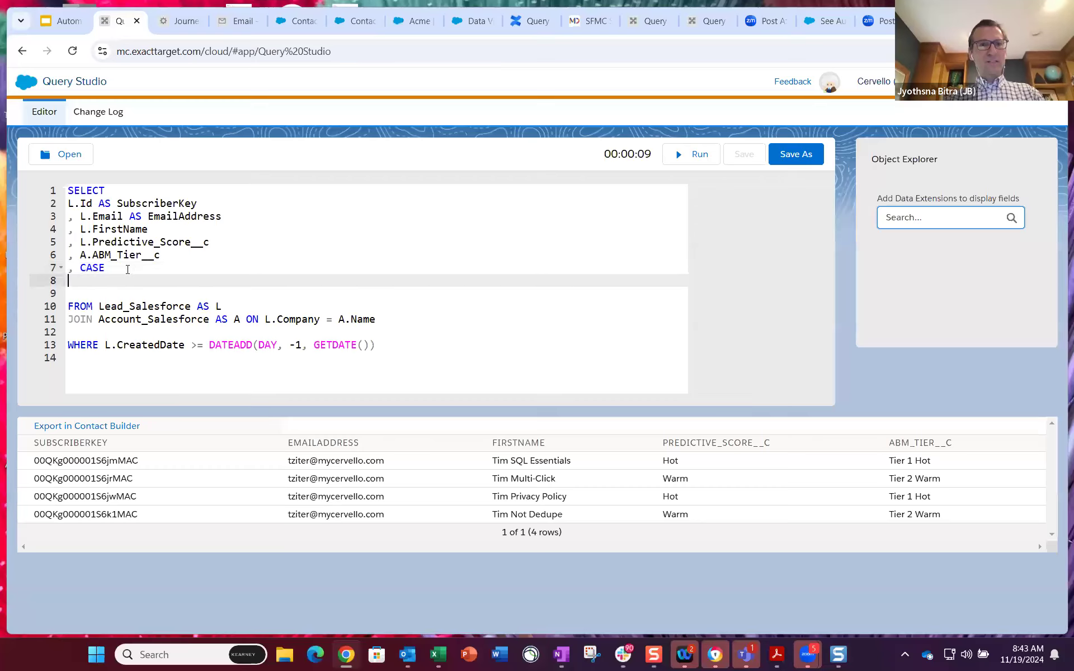
pyautogui.write('WH')
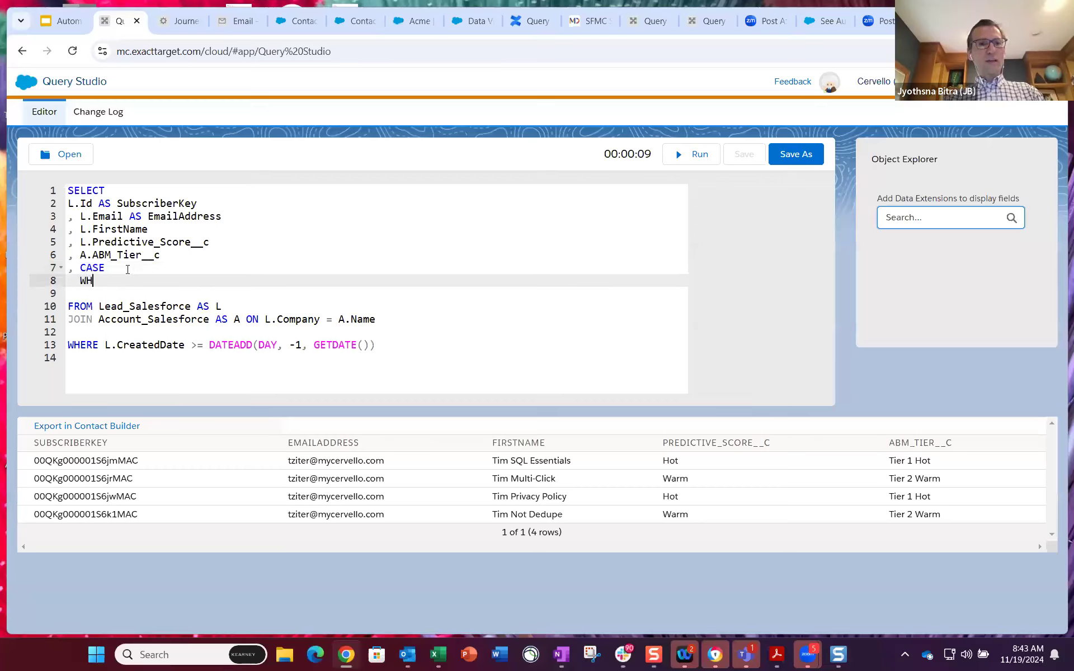
pyautogui.write('EN')
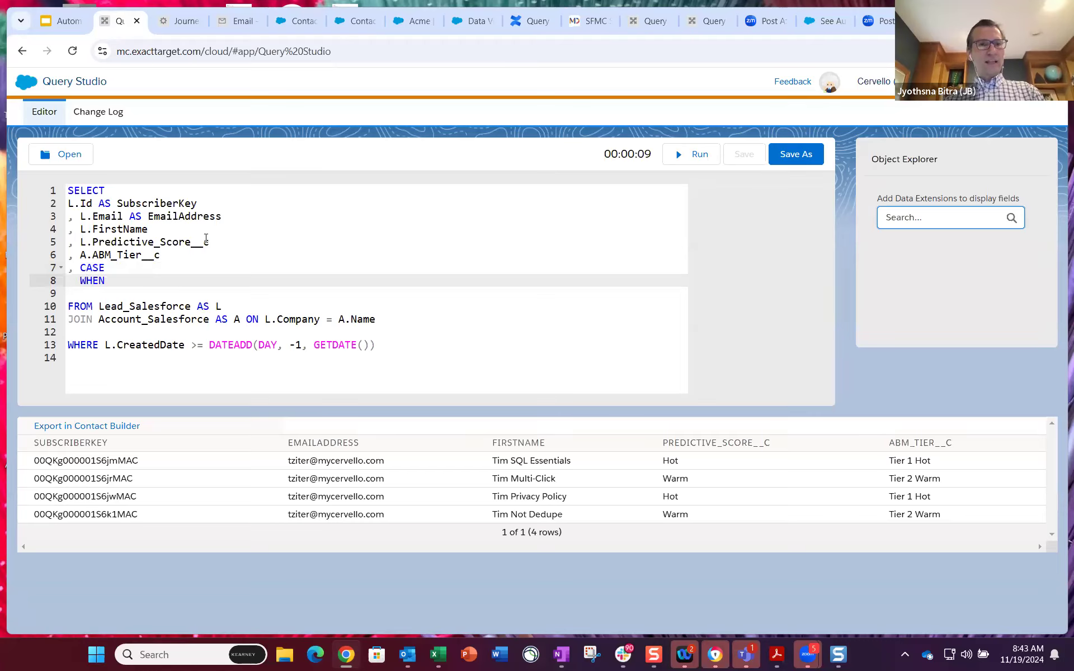
pyautogui.moveTo(210, 242); pyautogui.dragTo(81, 243)
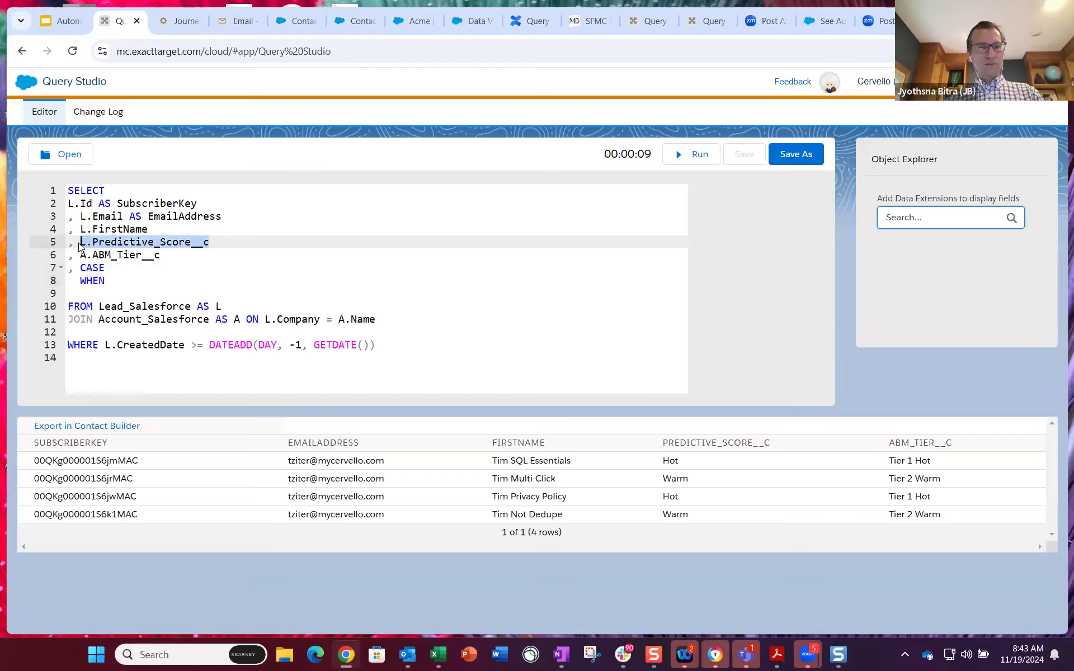
pyautogui.hotkey('ctrl', 'c')
pyautogui.click(113, 282)
pyautogui.hotkey('ctrl', 'v')
pyautogui.write("= 'Hot")
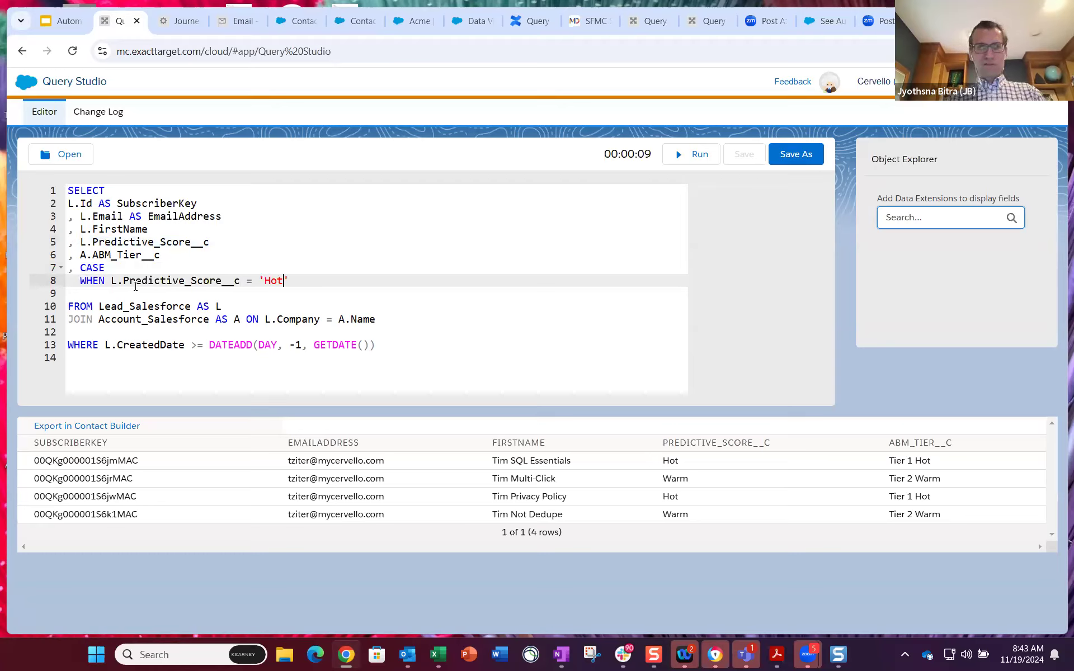
pyautogui.click(291, 282)
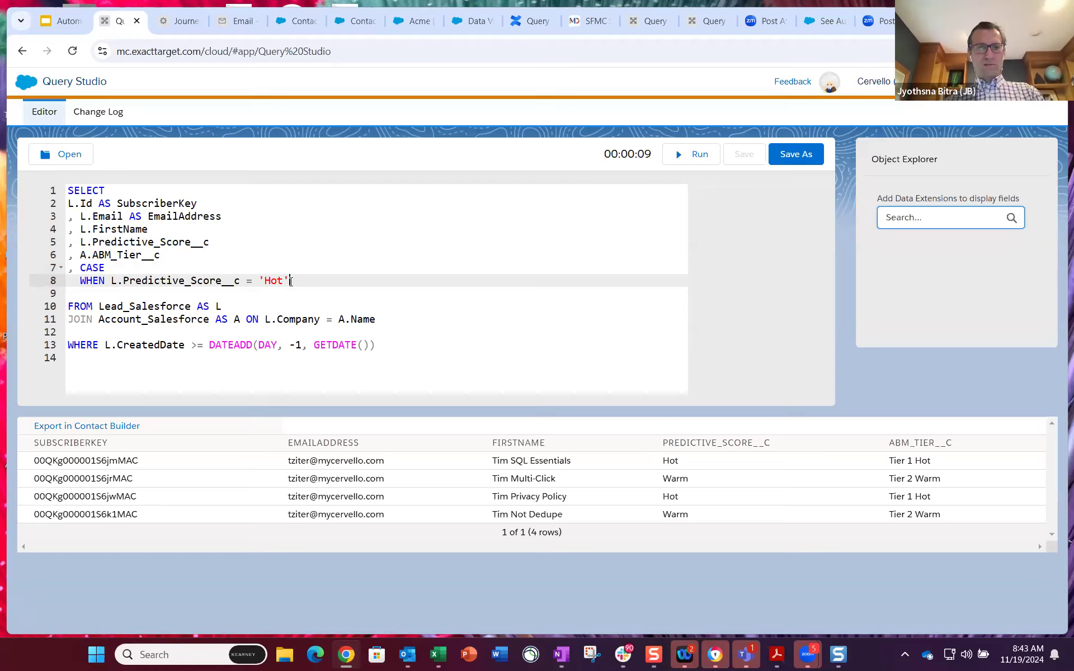
# Step: Extend the WHEN condition with AND A.ABM_Tier__c = 'Tier 1 Hot', copying the field name from the SELECT list
pyautogui.write('AND')
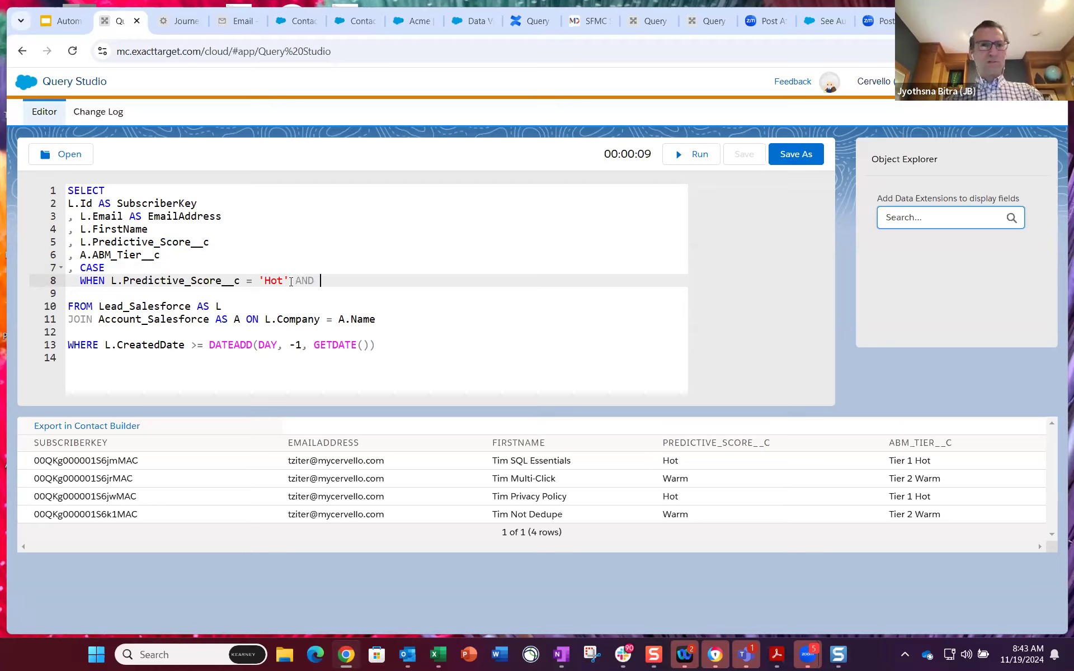
pyautogui.moveTo(163, 254); pyautogui.dragTo(82, 254)
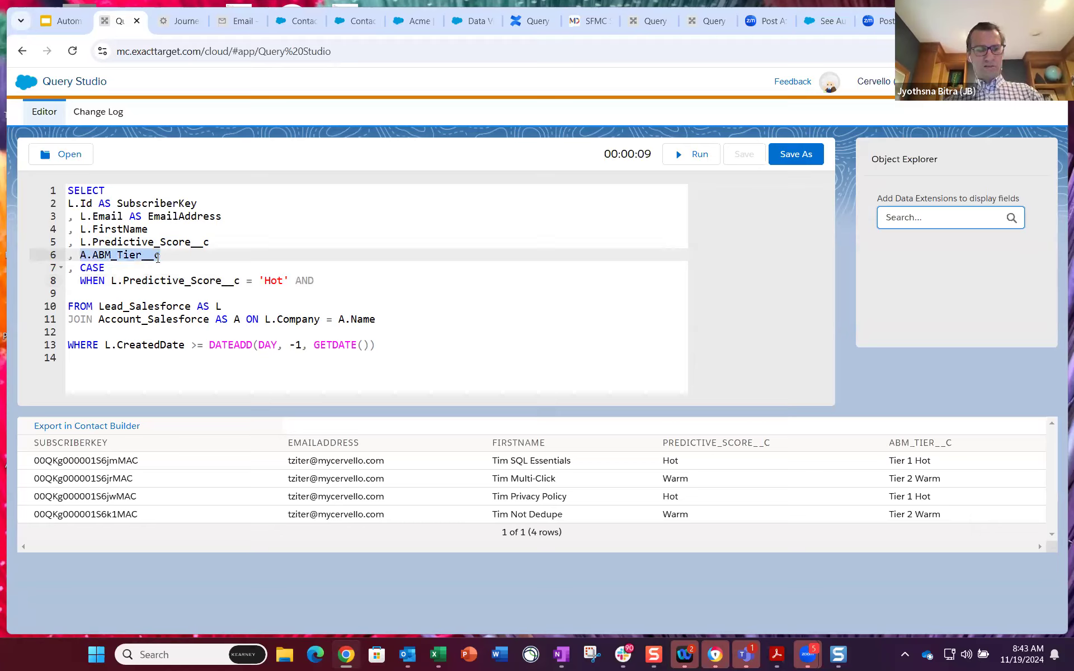
pyautogui.click(318, 281)
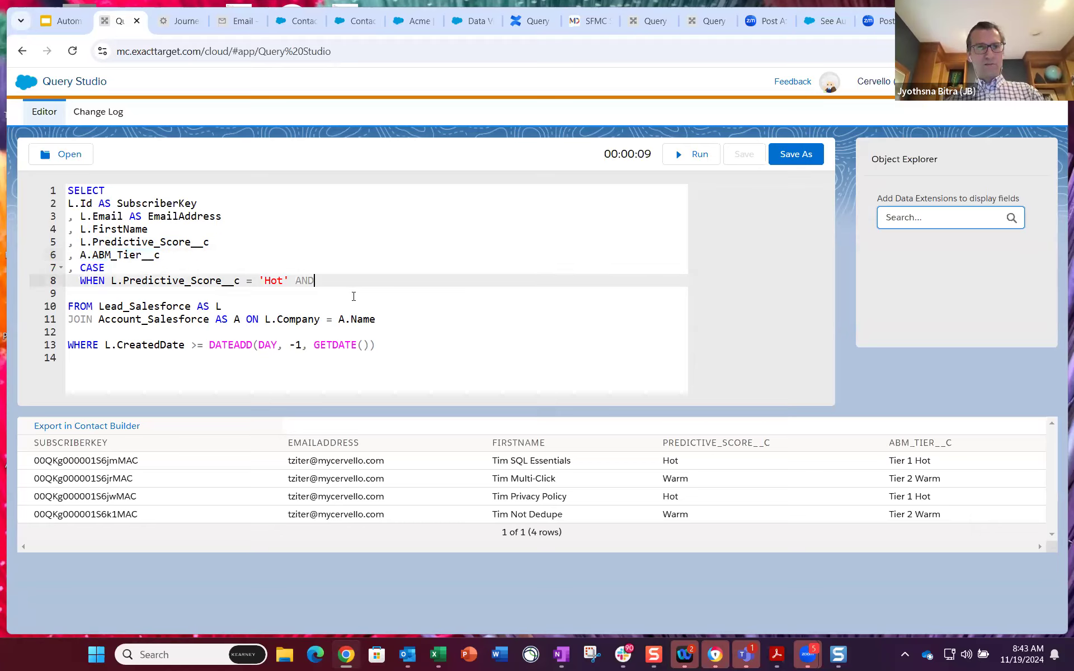
pyautogui.hotkey('ctrl', 'v')
pyautogui.write("= '")
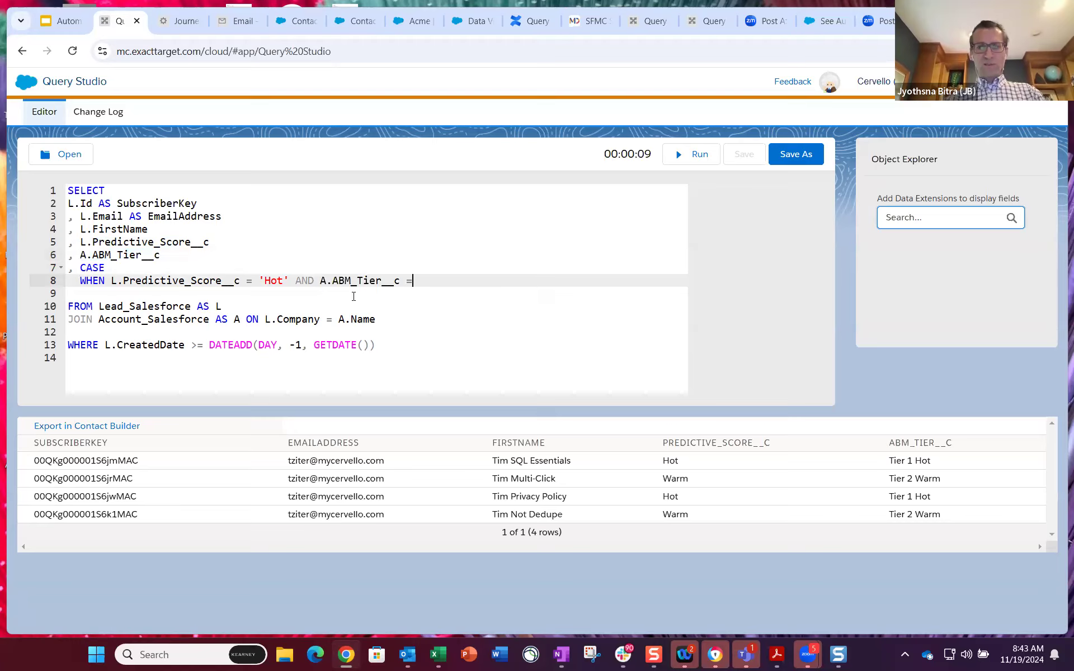
pyautogui.write('Tier')
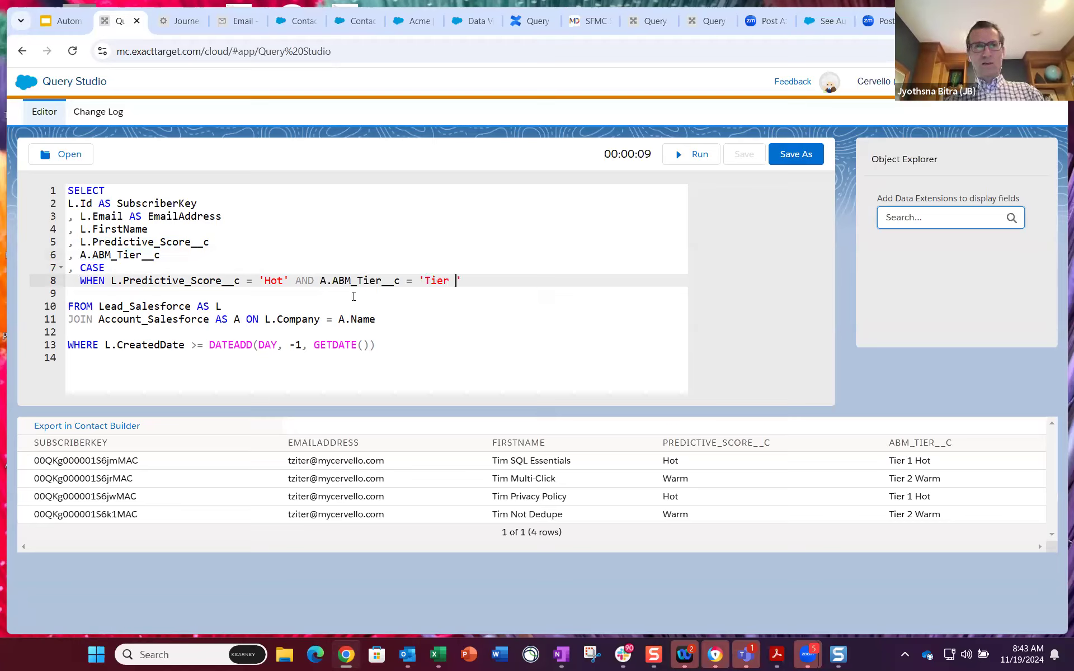
pyautogui.write(" 1 Hot' ")
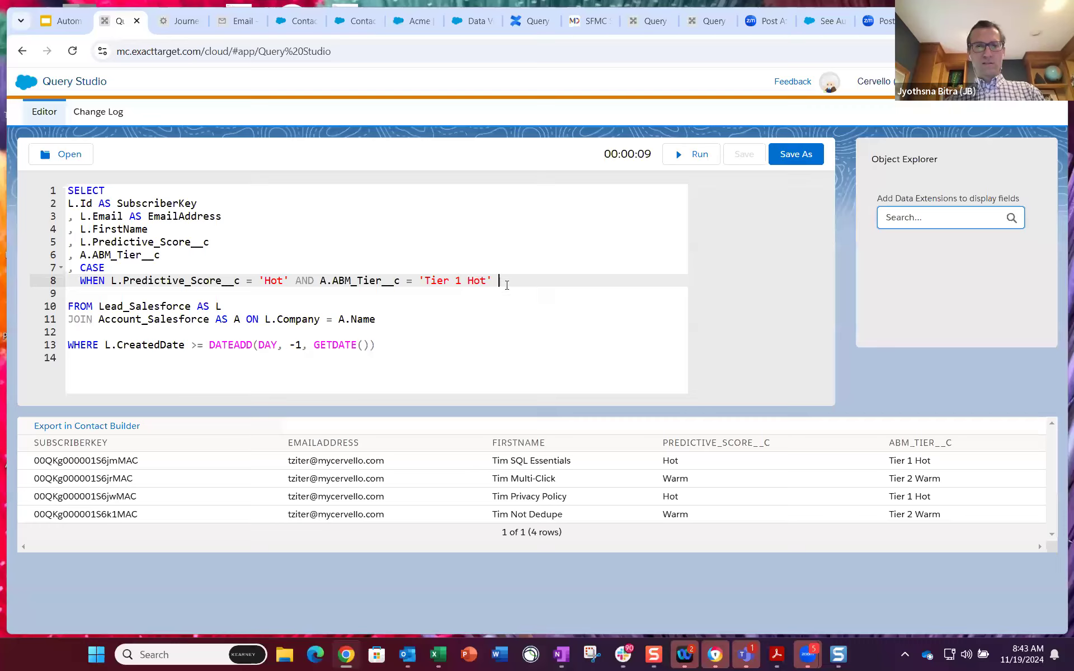
# Step: Complete the WHEN line with THEN 'Super Hot Lead'
pyautogui.write("THEN 'Super HOt")
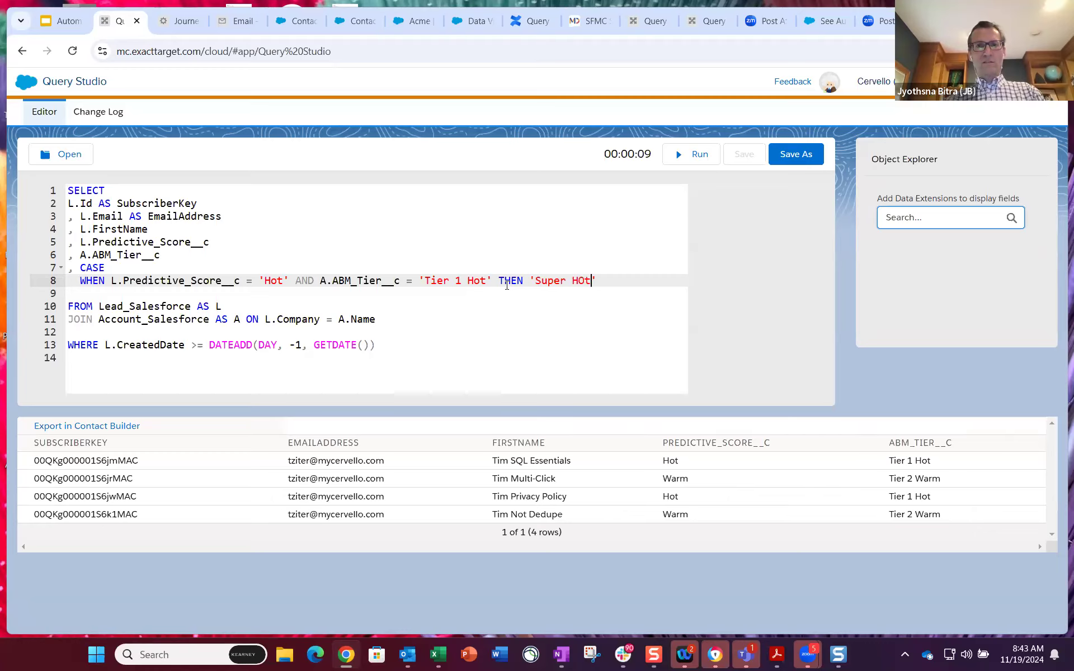
pyautogui.press('BackSpace')
pyautogui.press('BackSpace')
pyautogui.write('ot Lead')
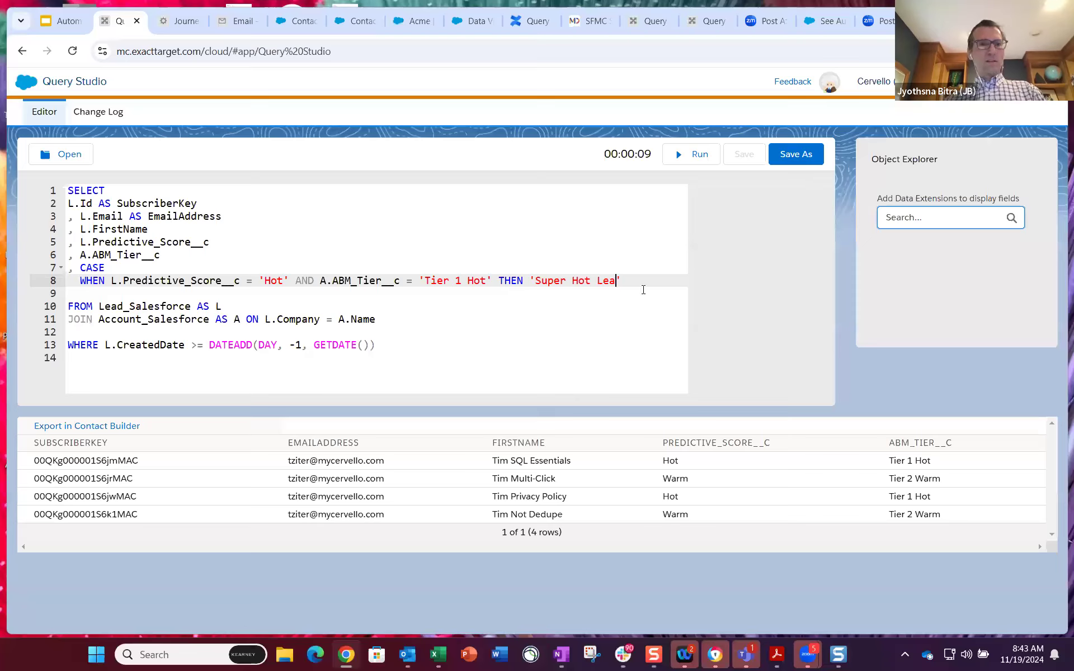
pyautogui.click(639, 279)
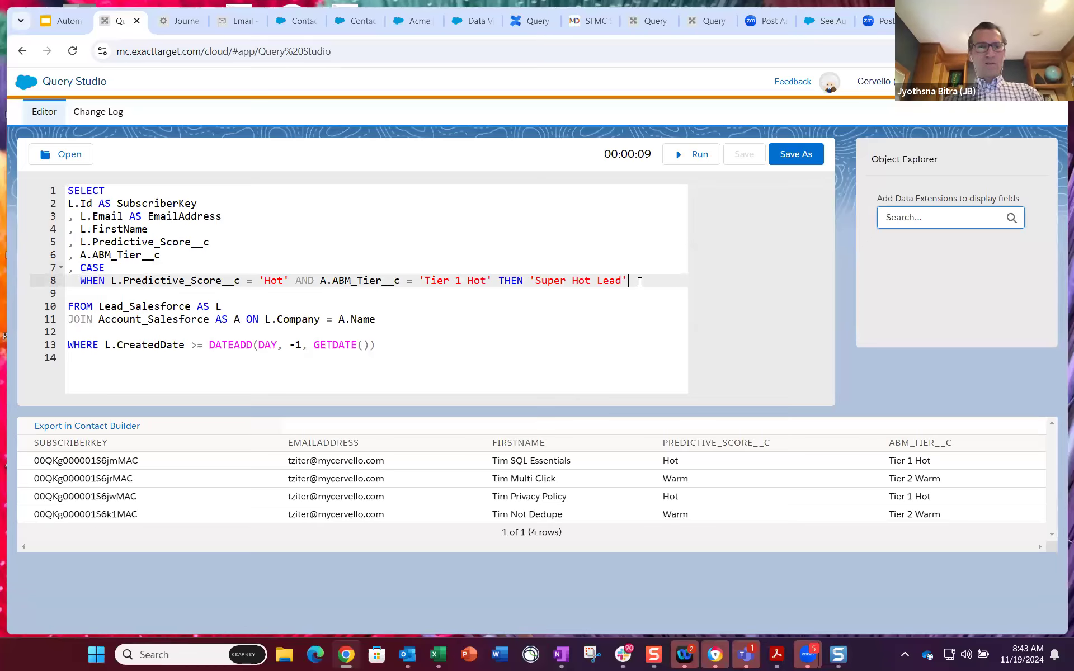
# Step: Add ELSE 'Normal Lead' on a new line below the WHEN condition
pyautogui.press('Return')
pyautogui.write('ELSE')
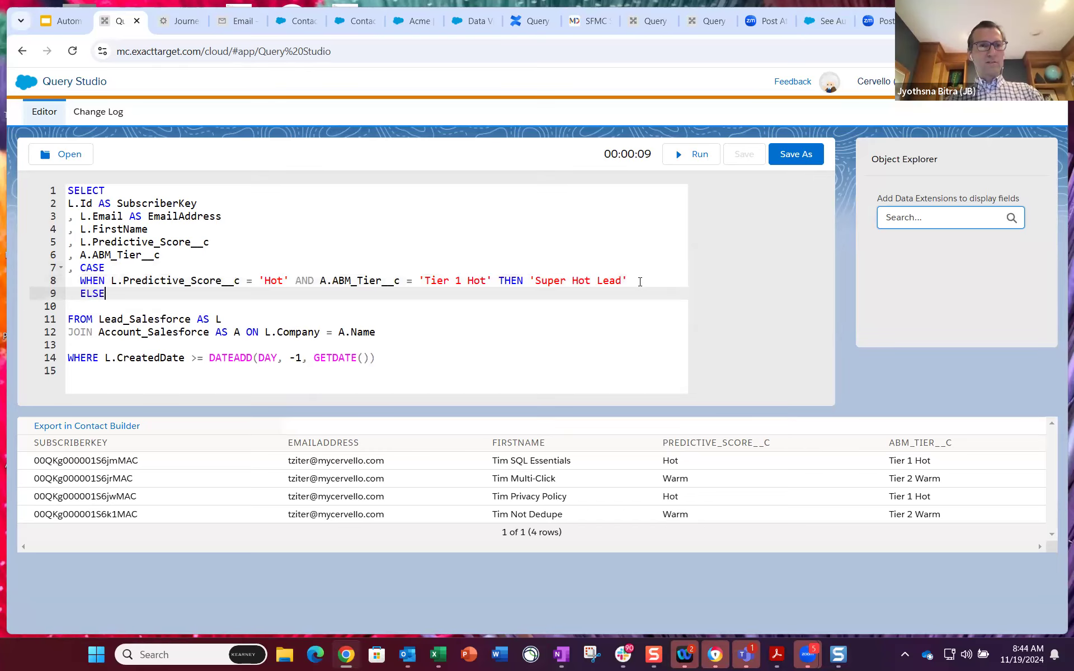
pyautogui.write(" 'Normal Lead")
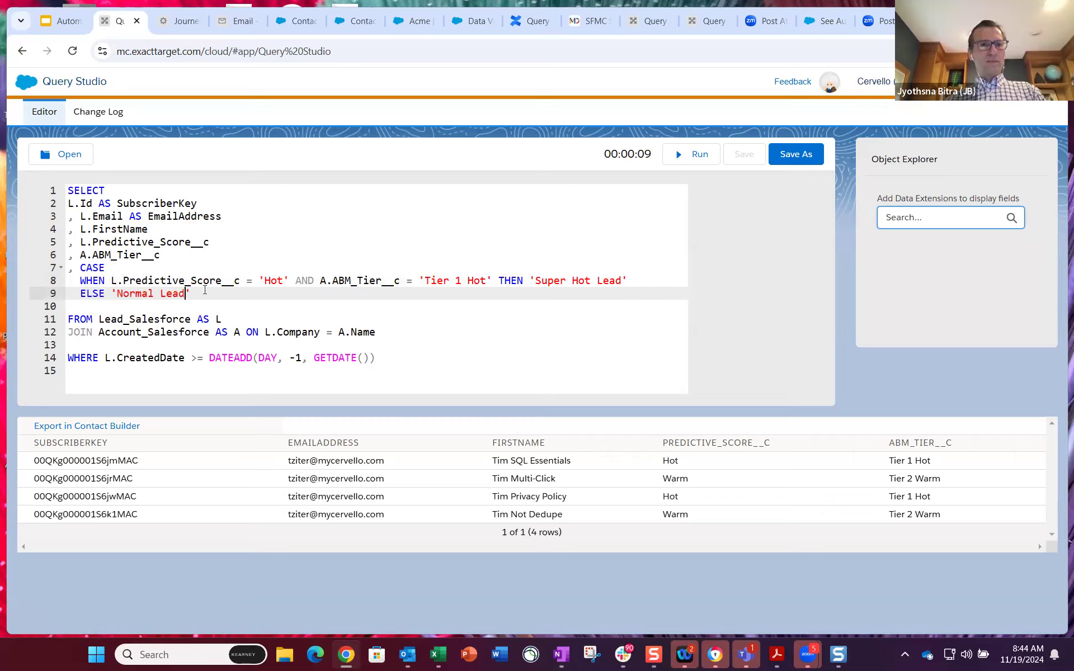
pyautogui.click(204, 290)
# Step: Close the CASE expression with END AS UberRanking on its own unindented line and run the query
pyautogui.press('Return')
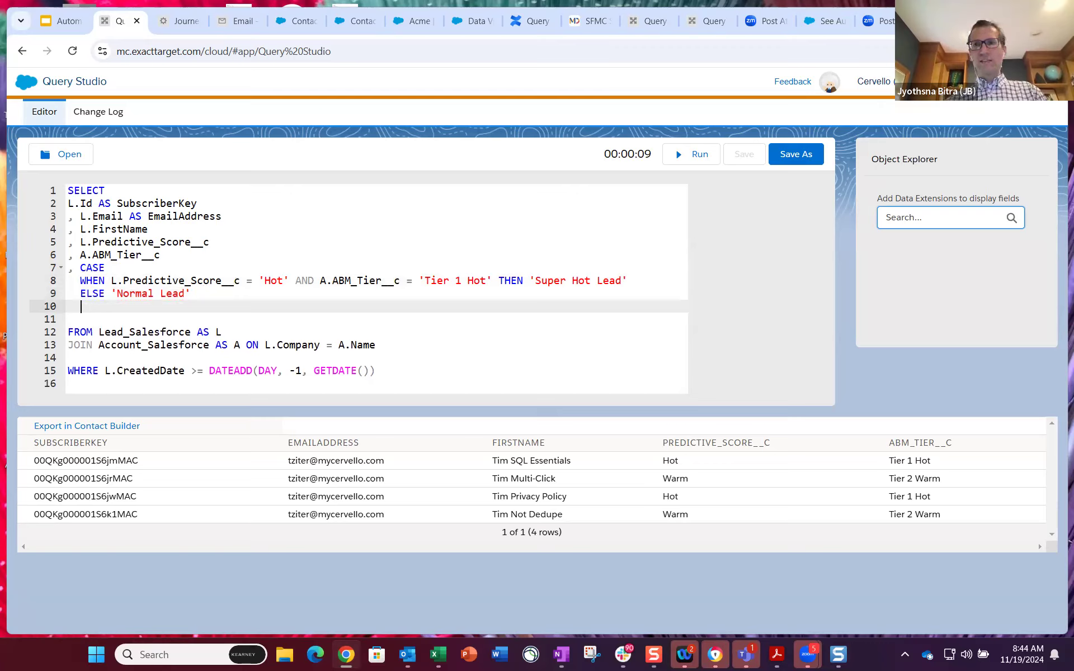
pyautogui.moveTo(1067, 8); pyautogui.dragTo(1073, 53)
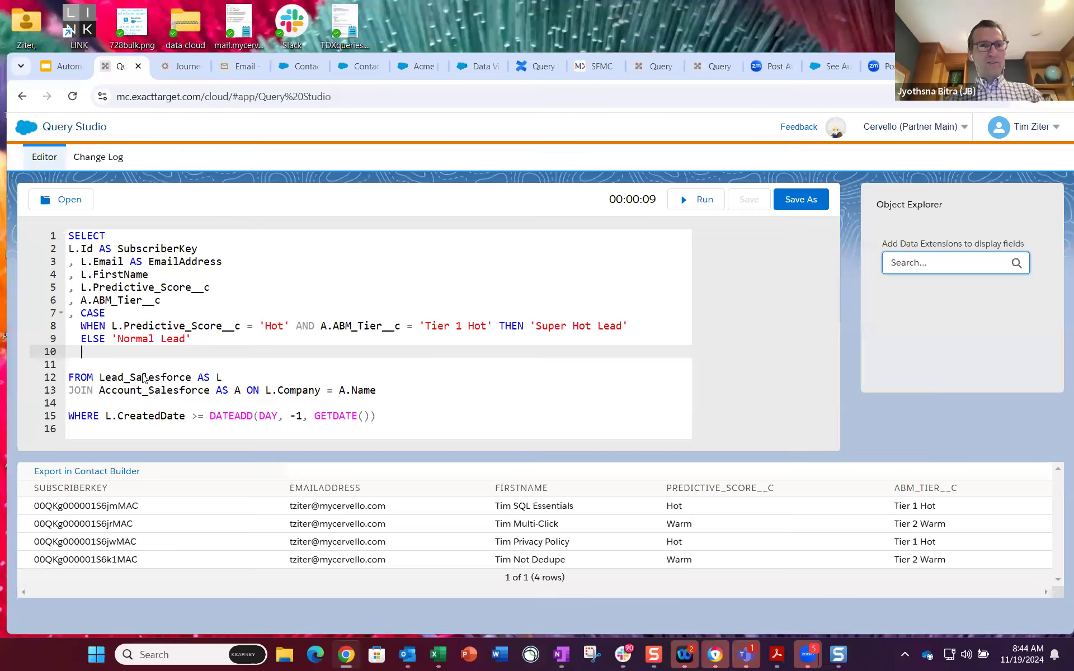
pyautogui.press('BackSpace')
pyautogui.write('END AS ')
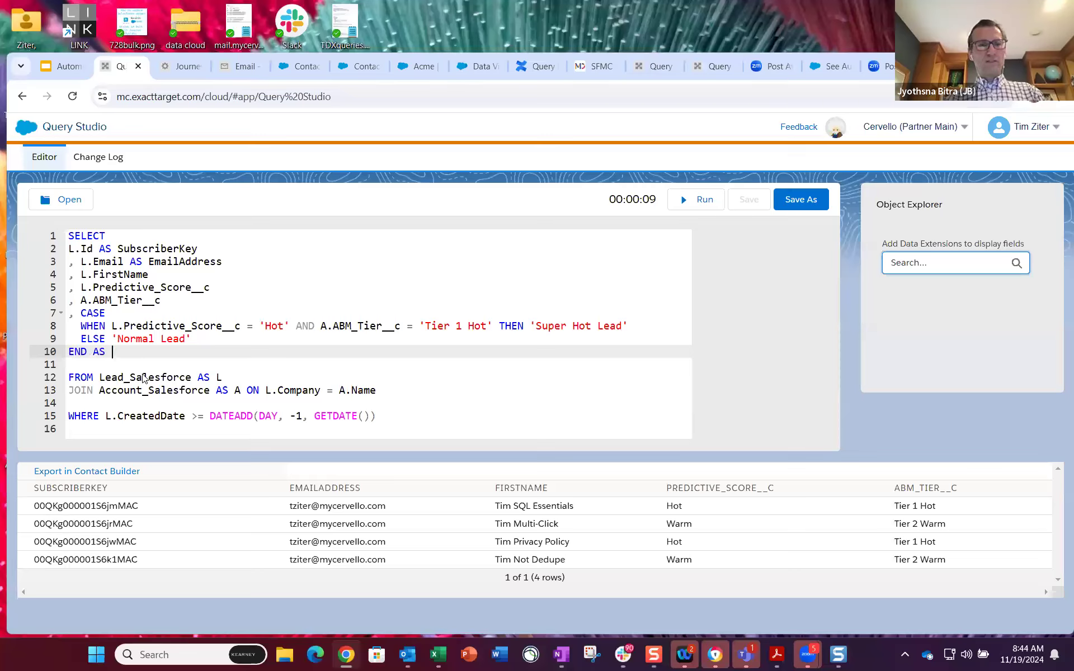
pyautogui.write('UberRanking')
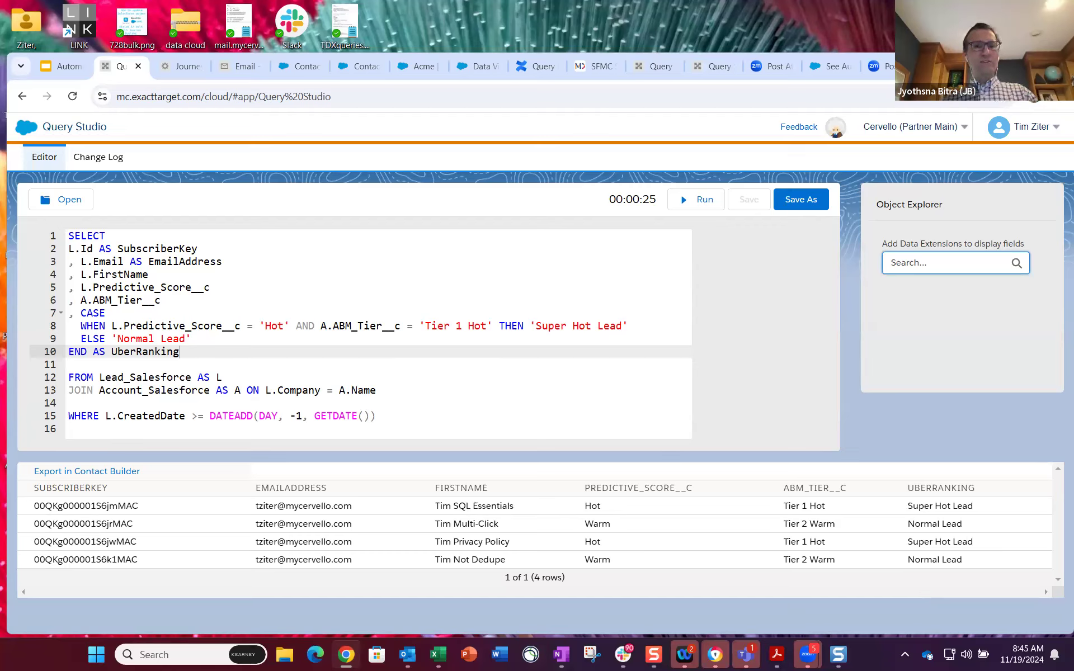
# Step: Duplicate the Query Studio browser tab and lay out a SELECT, FROM, WHERE skeleton with blank lines between the keywords in the new query
pyautogui.rightClick(122, 71)
pyautogui.click(182, 217)
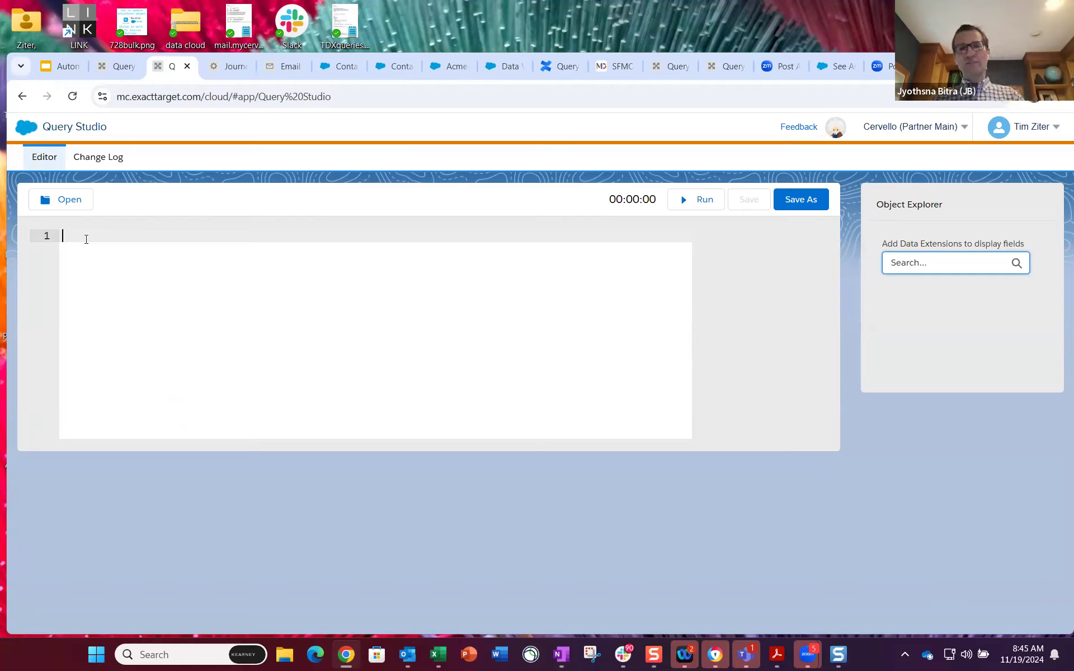
pyautogui.write('SELE')
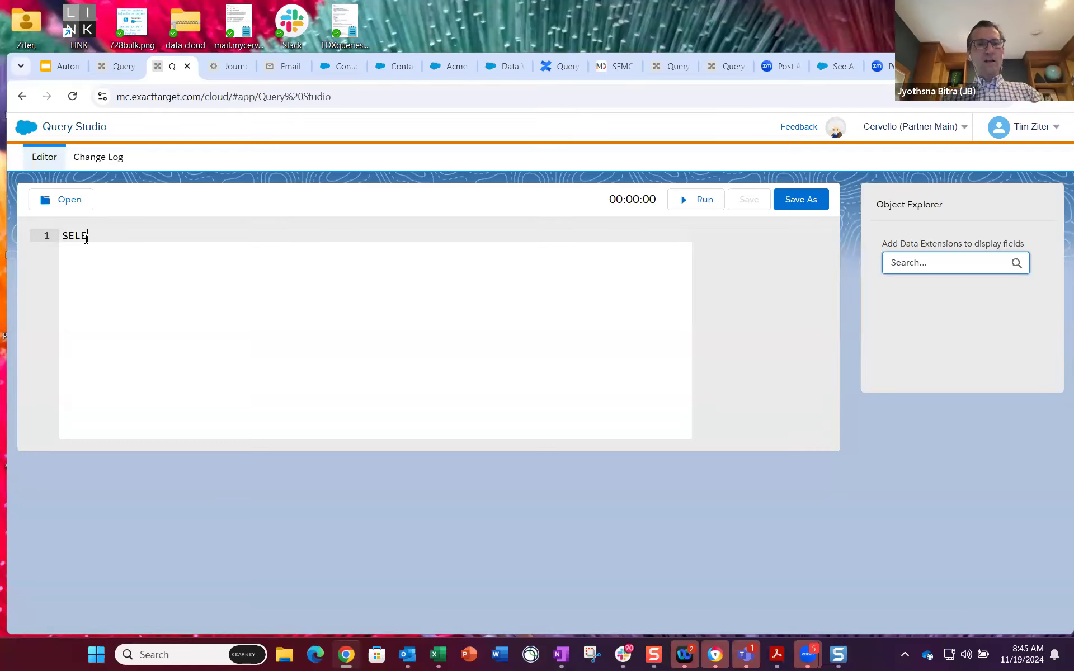
pyautogui.write('CT')
pyautogui.press('Return')
pyautogui.press('Return')
pyautogui.press('Return')
pyautogui.press('Return')
pyautogui.write('FROM')
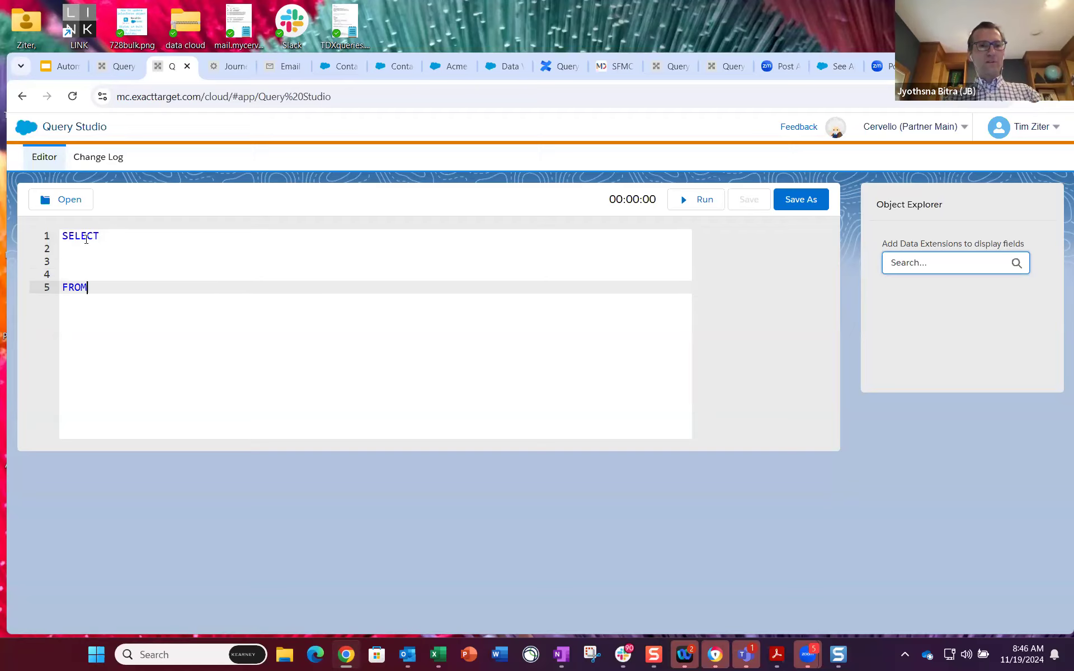
pyautogui.press('Return')
pyautogui.press('Return')
pyautogui.press('Return')
pyautogui.write('WHERE')
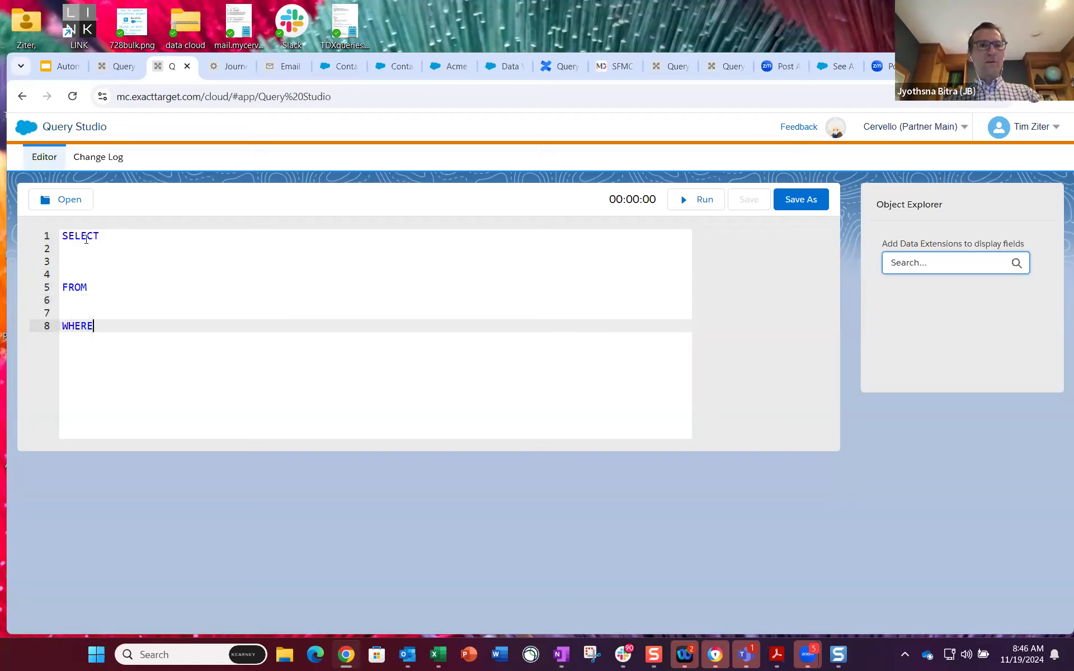
# Step: Examine the field names, descriptions and data types on the Salesforce Help page for the Click data view
pyautogui.click(109, 288)
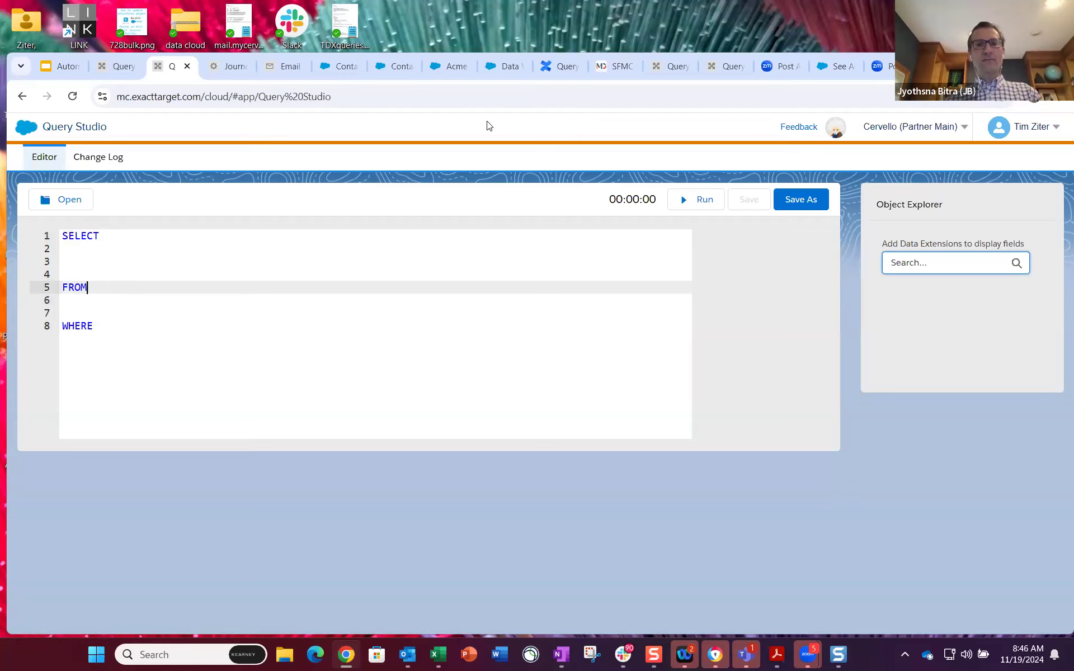
pyautogui.click(503, 67)
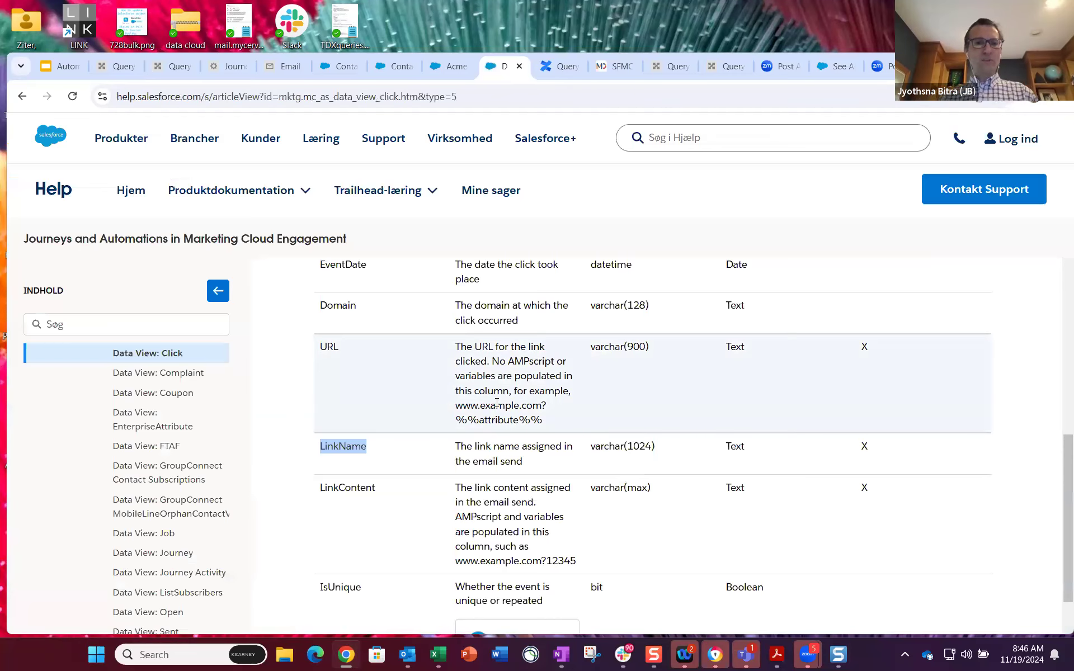
pyautogui.scroll(2, 497, 403)
pyautogui.scroll(2, 496, 404)
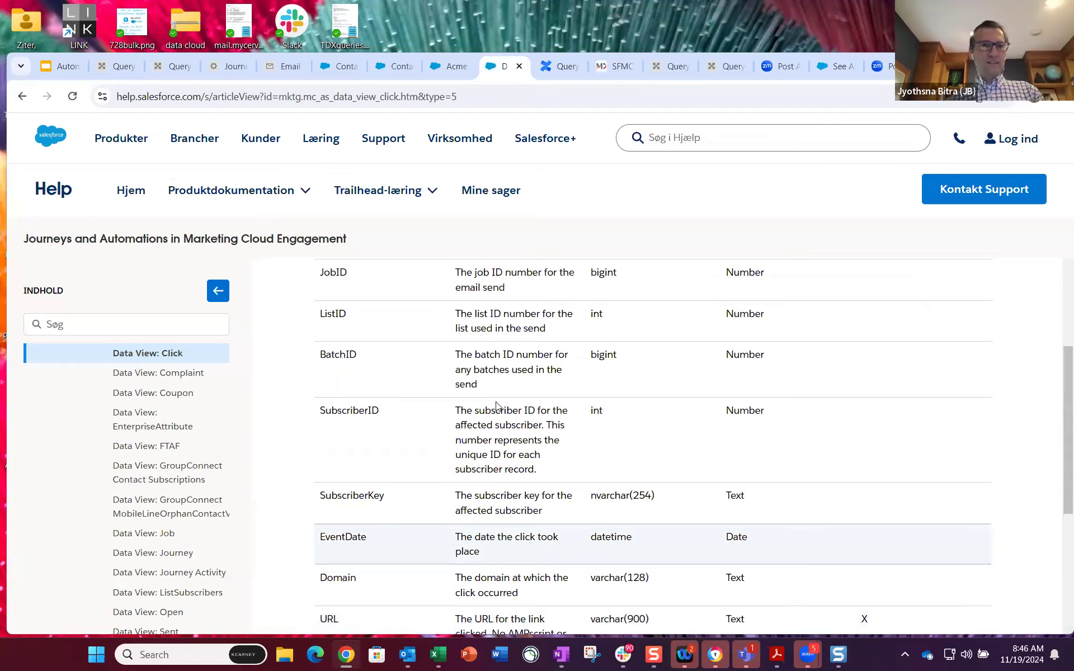
pyautogui.scroll(2, 497, 404)
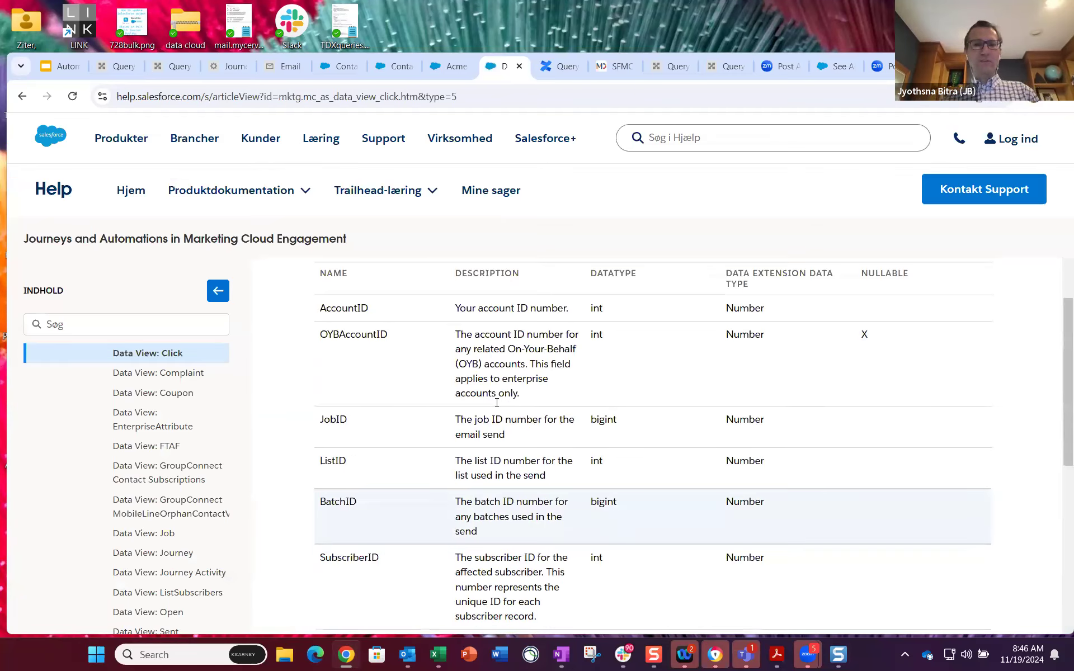
pyautogui.scroll(1, 497, 403)
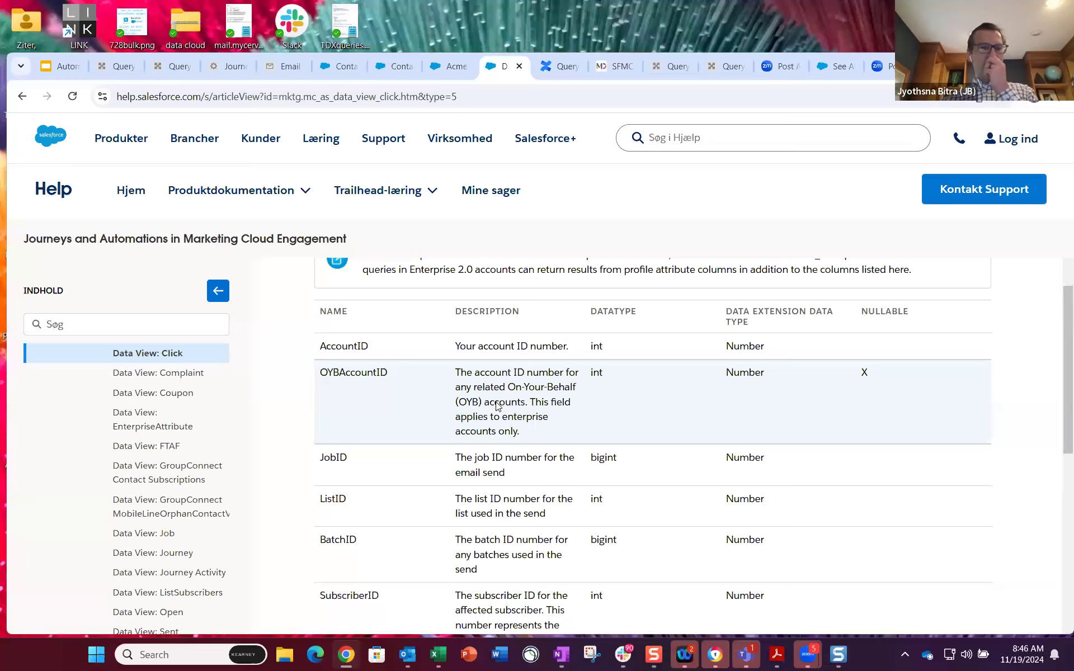
pyautogui.scroll(-1, 498, 406)
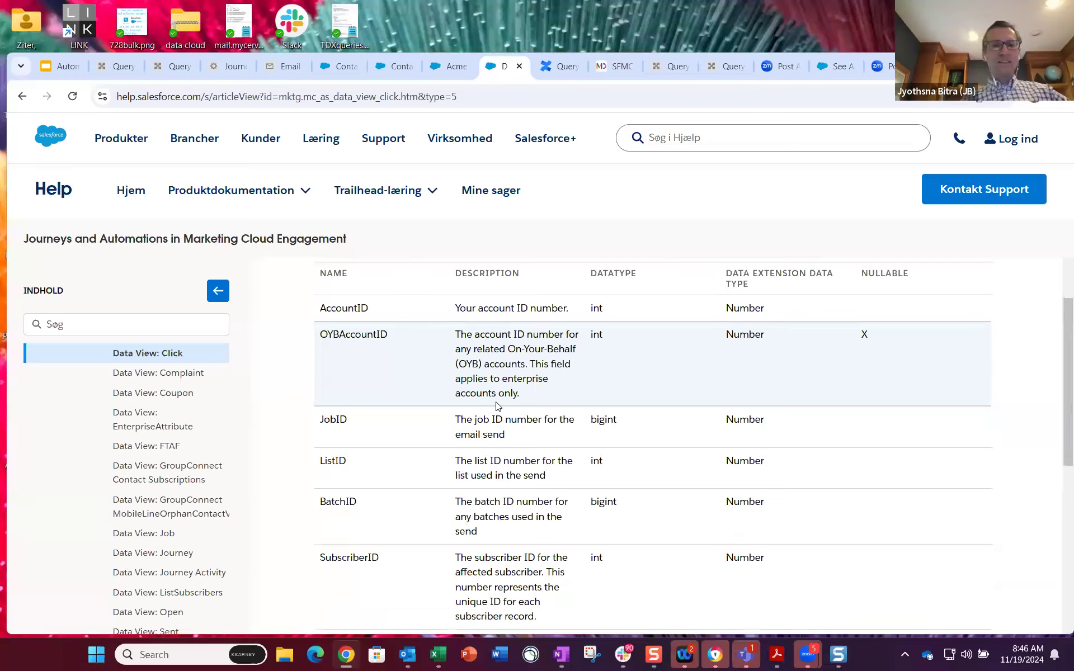
pyautogui.scroll(-4, 497, 405)
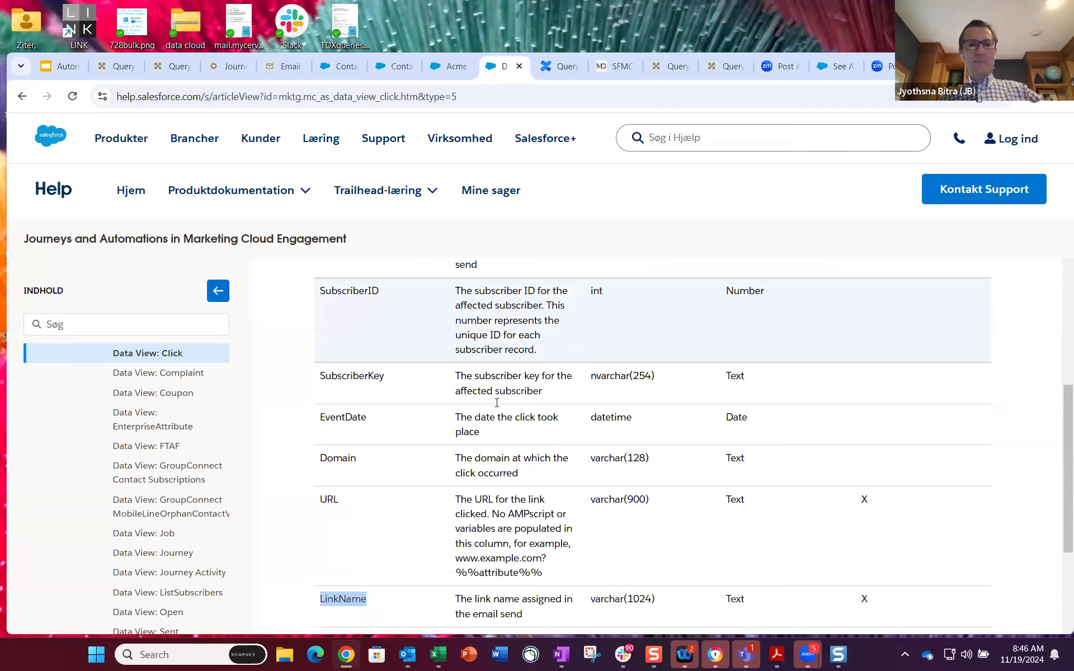
pyautogui.scroll(-1, 498, 406)
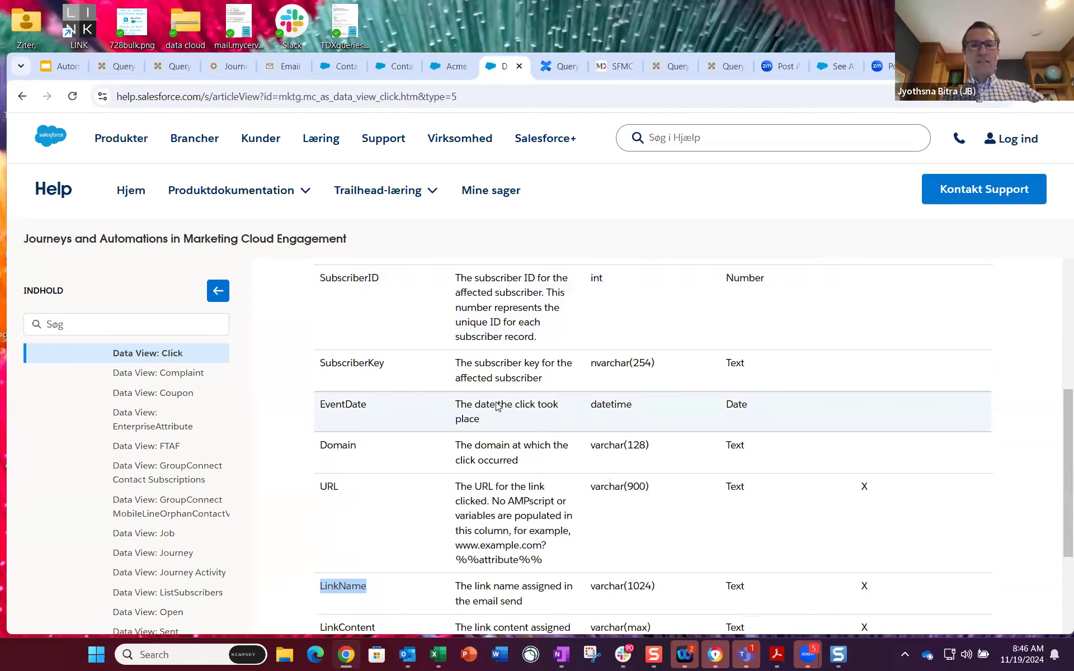
pyautogui.scroll(-1, 498, 406)
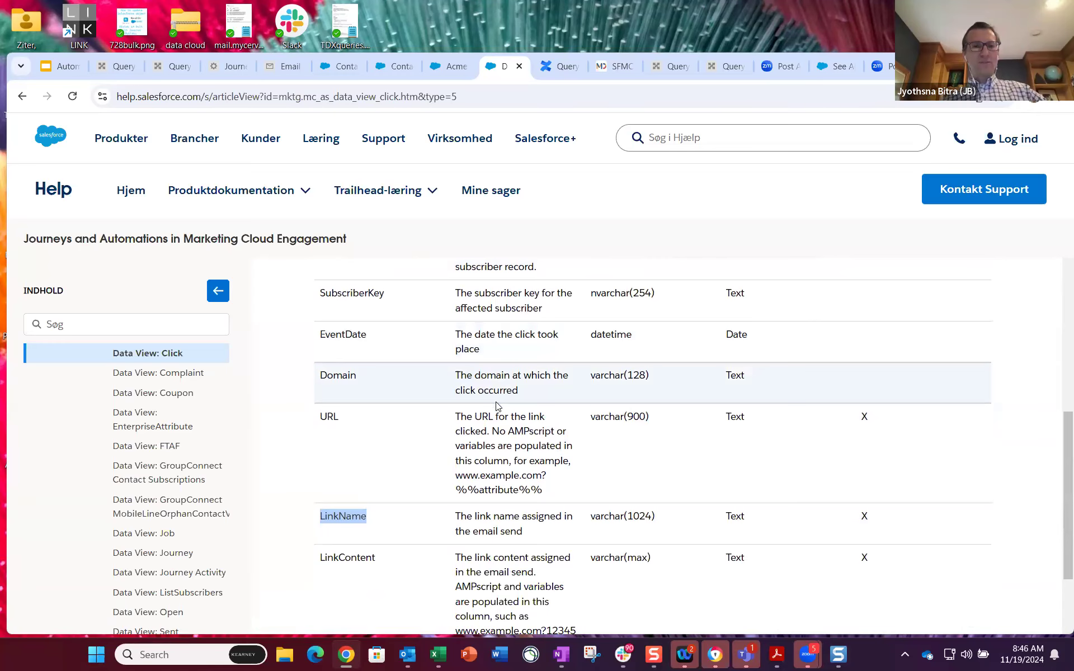
# Step: Finish reviewing the Click data view fields and open the help page for the Job data view
pyautogui.scroll(-1, 498, 406)
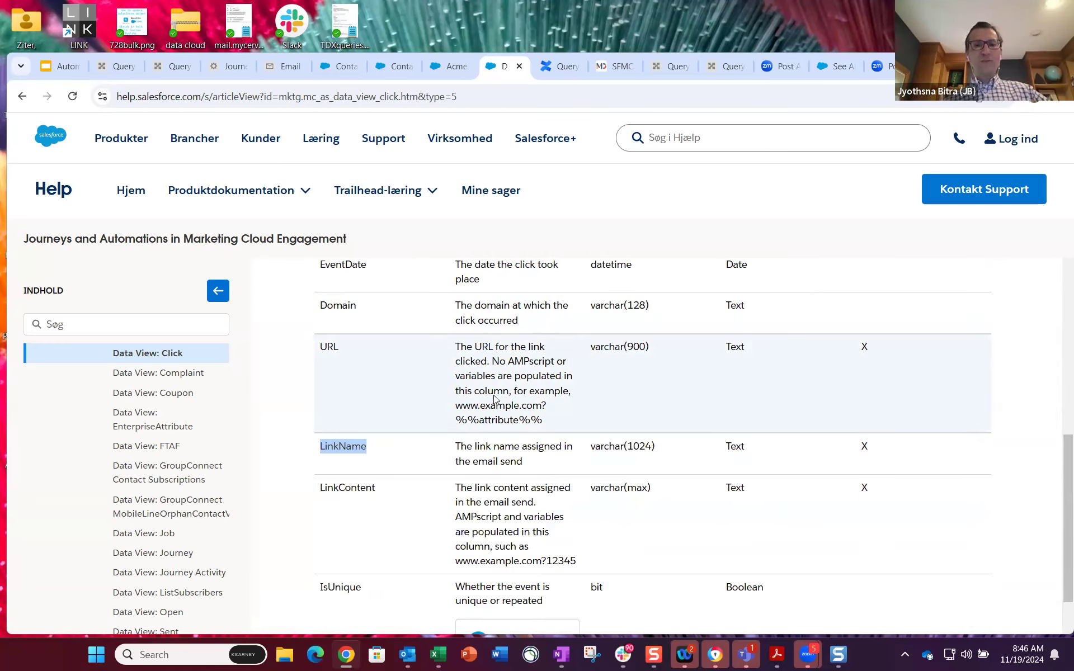
pyautogui.scroll(-1, 493, 399)
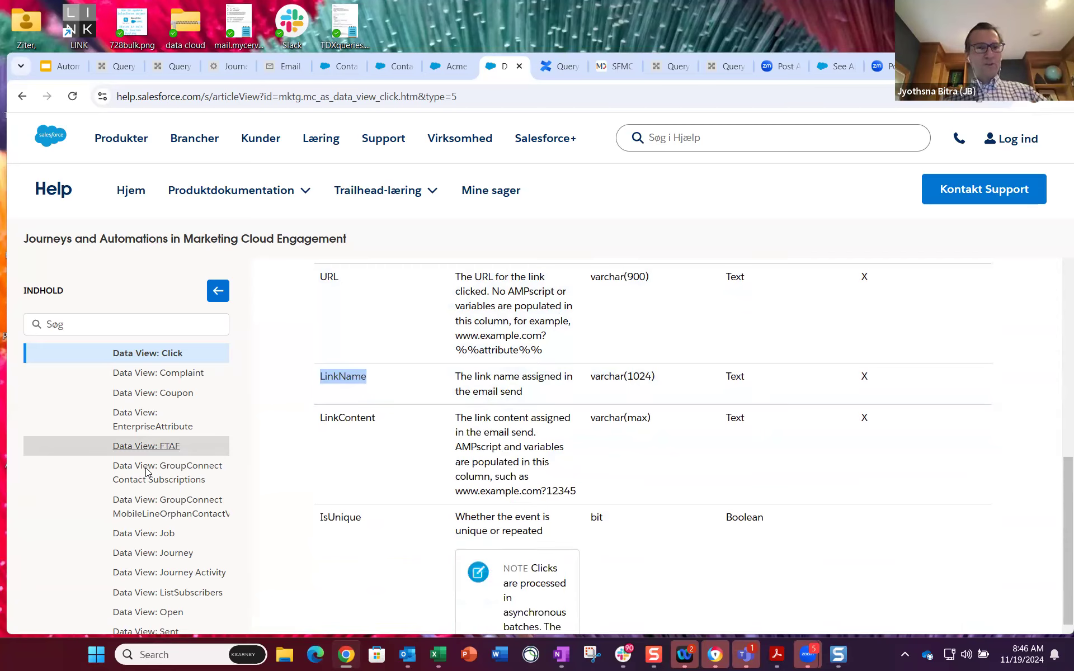
pyautogui.click(158, 536)
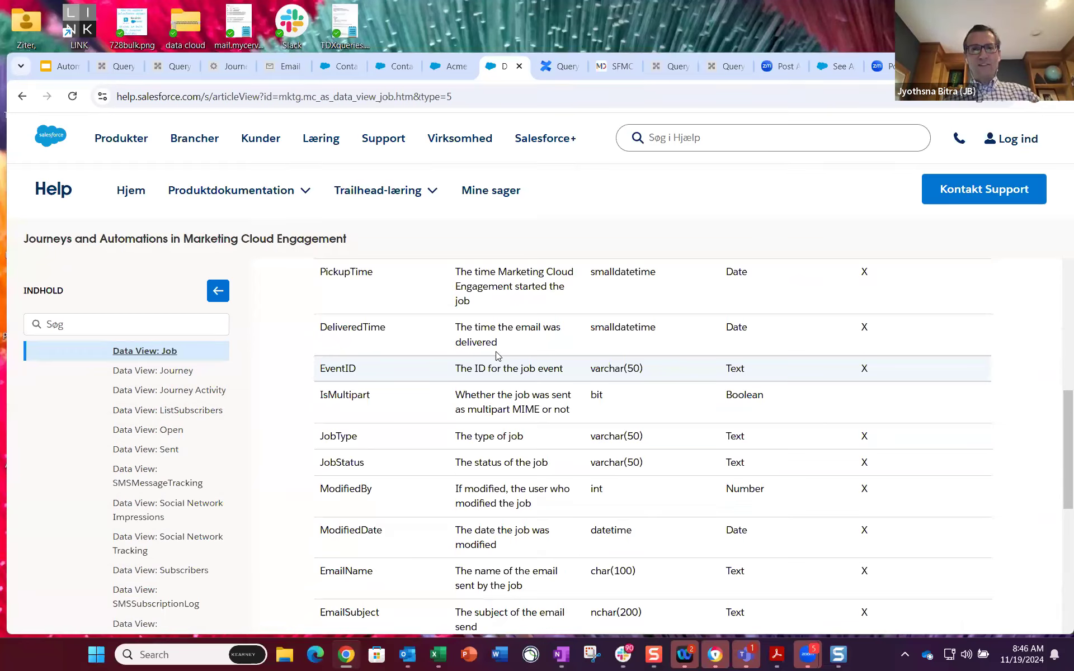
pyautogui.scroll(10, 493, 352)
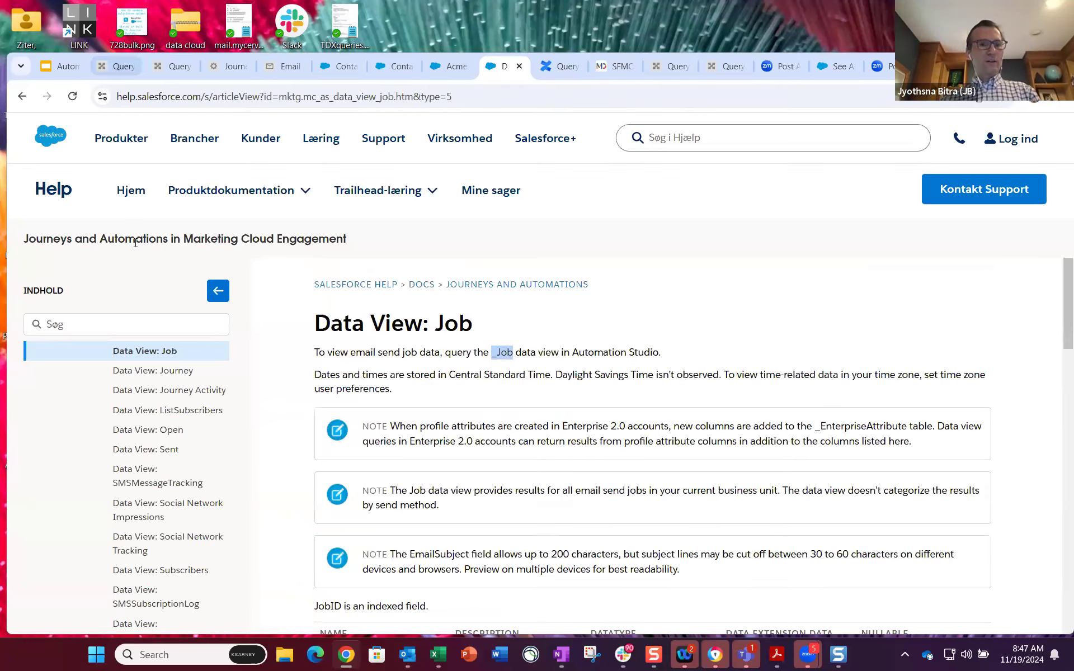
# Step: In the new Query Studio query, complete the FROM clause as _Job AS J and start a JOIN line below it
pyautogui.hotkey('ctrl', '3')
pyautogui.write('_Job')
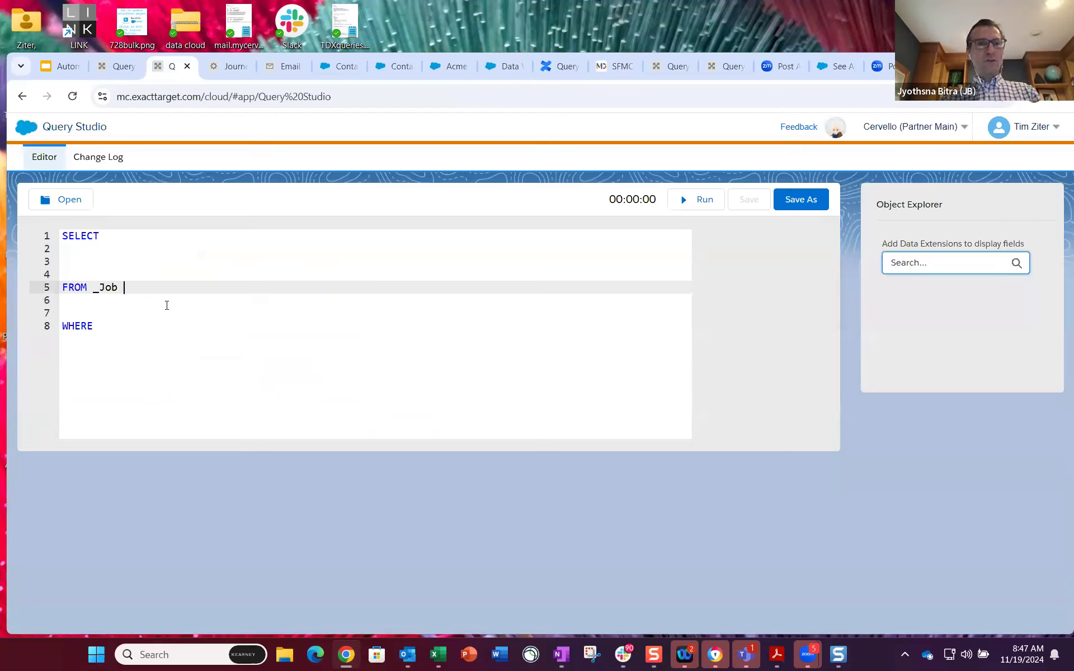
pyautogui.write('AS J')
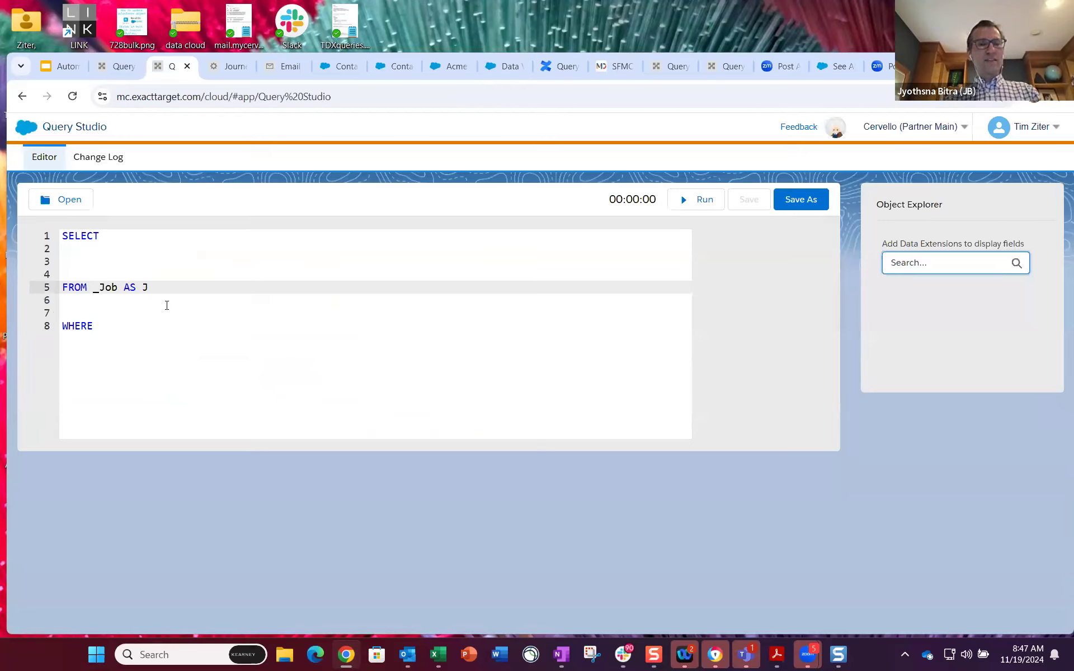
pyautogui.press('Return')
pyautogui.write('JOIN')
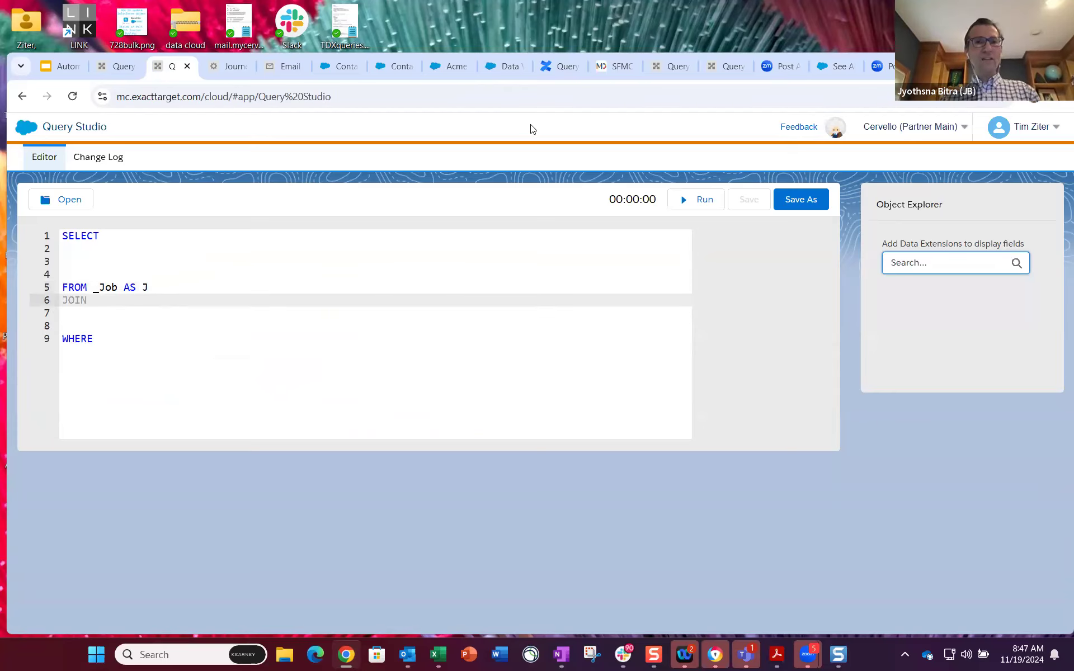
# Step: Duplicate the Job data view help tab and open the Click data view page in the copy
pyautogui.click(502, 67)
pyautogui.rightClick(503, 67)
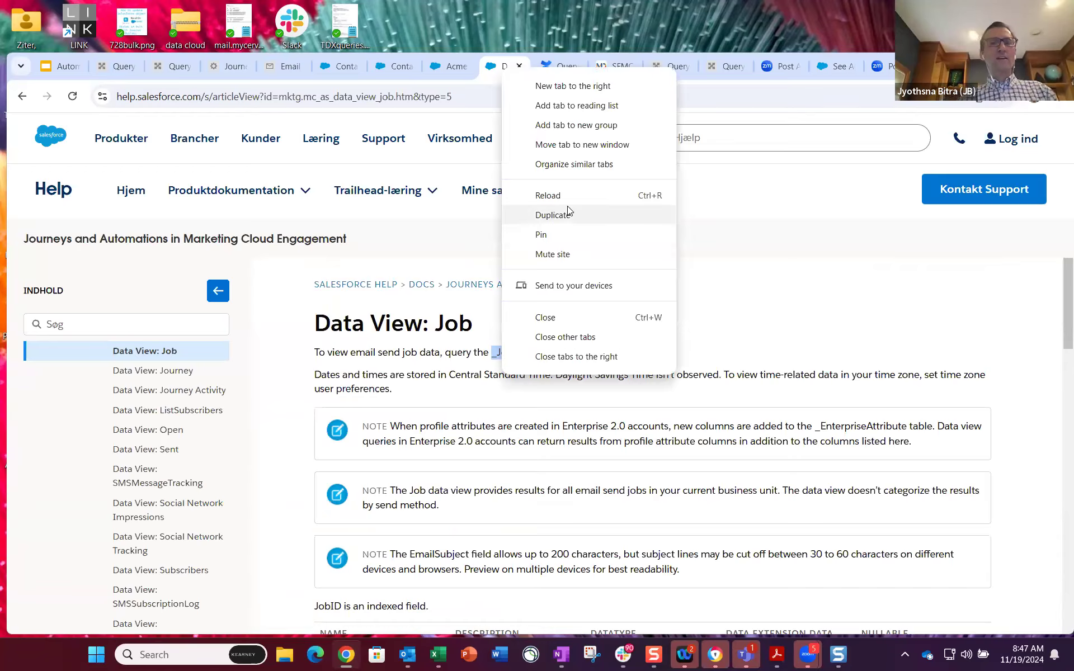
pyautogui.click(568, 208)
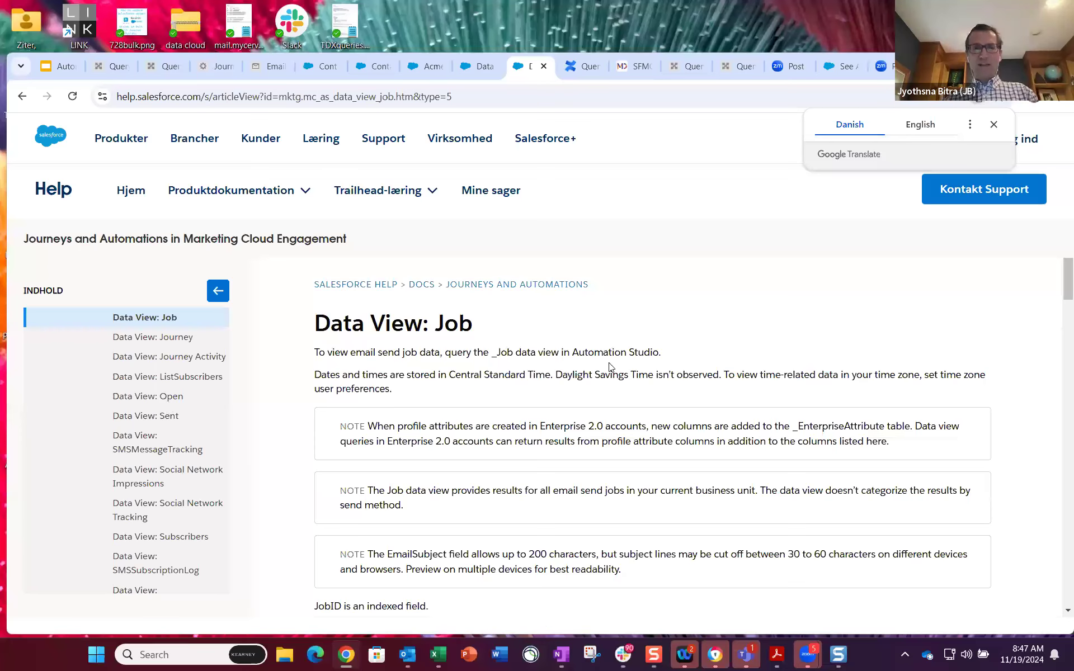
pyautogui.click(146, 381)
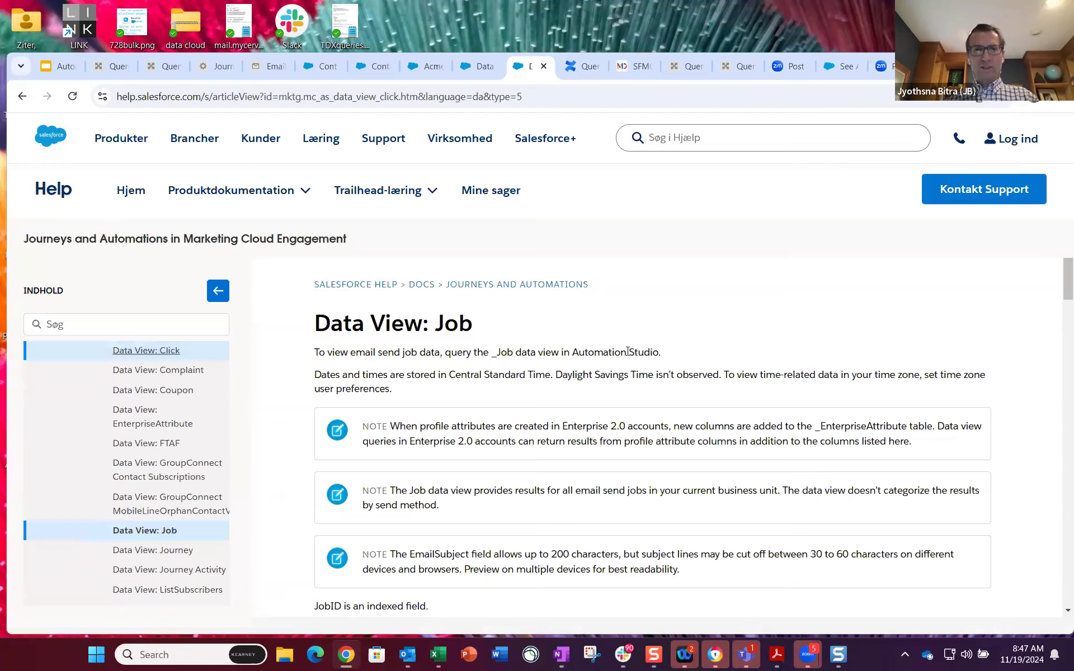
# Step: Copy the _Click view name from the help page and extend the query's JOIN line with _Click AS C ON
pyautogui.doubleClick(605, 355)
pyautogui.hotkey('ctrl', 'c')
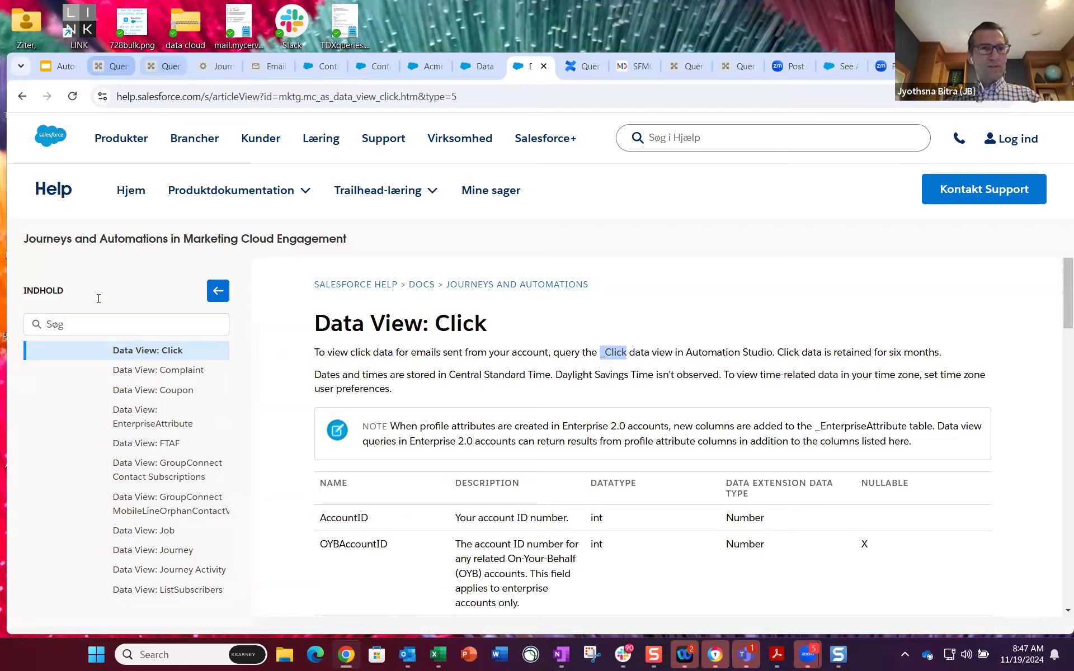
pyautogui.click(163, 66)
pyautogui.hotkey('ctrl', 'v')
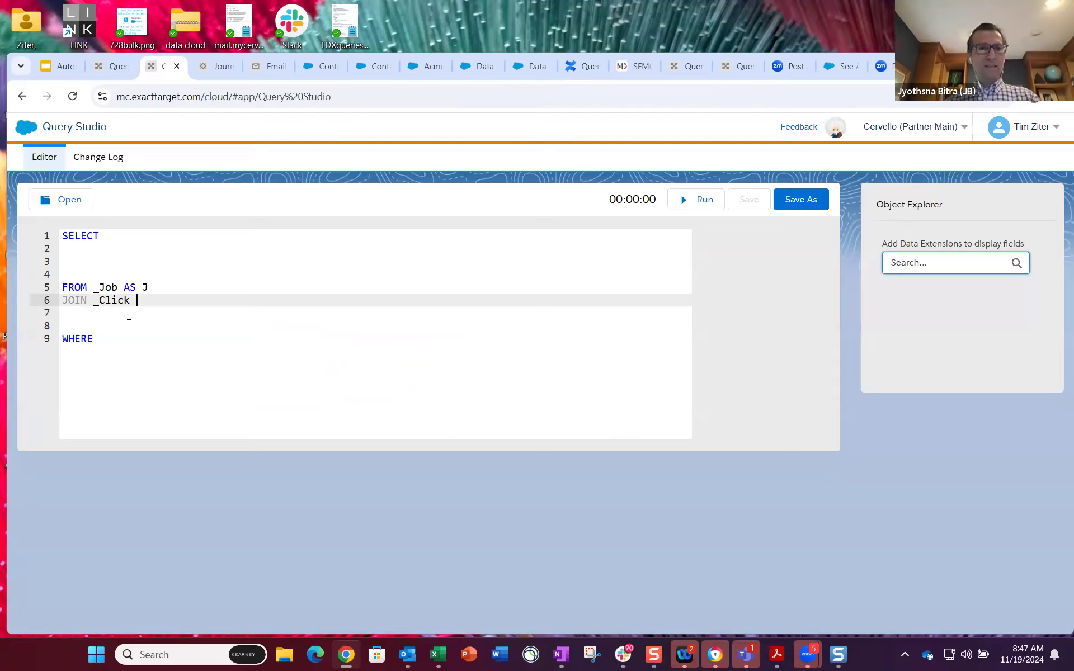
pyautogui.write('AS C ')
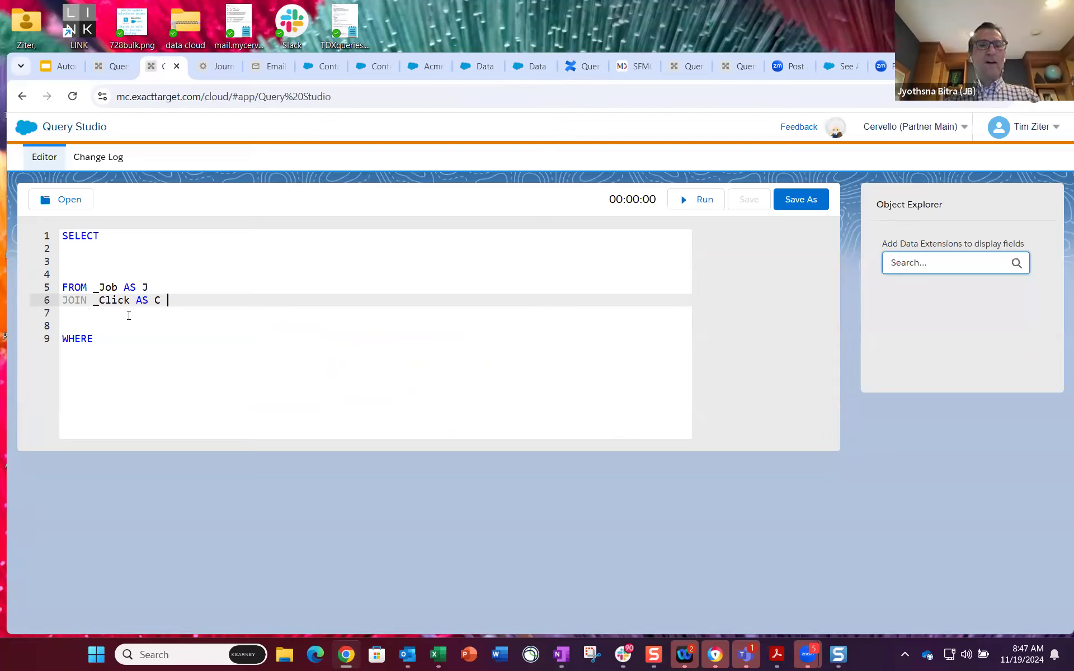
pyautogui.write('ON')
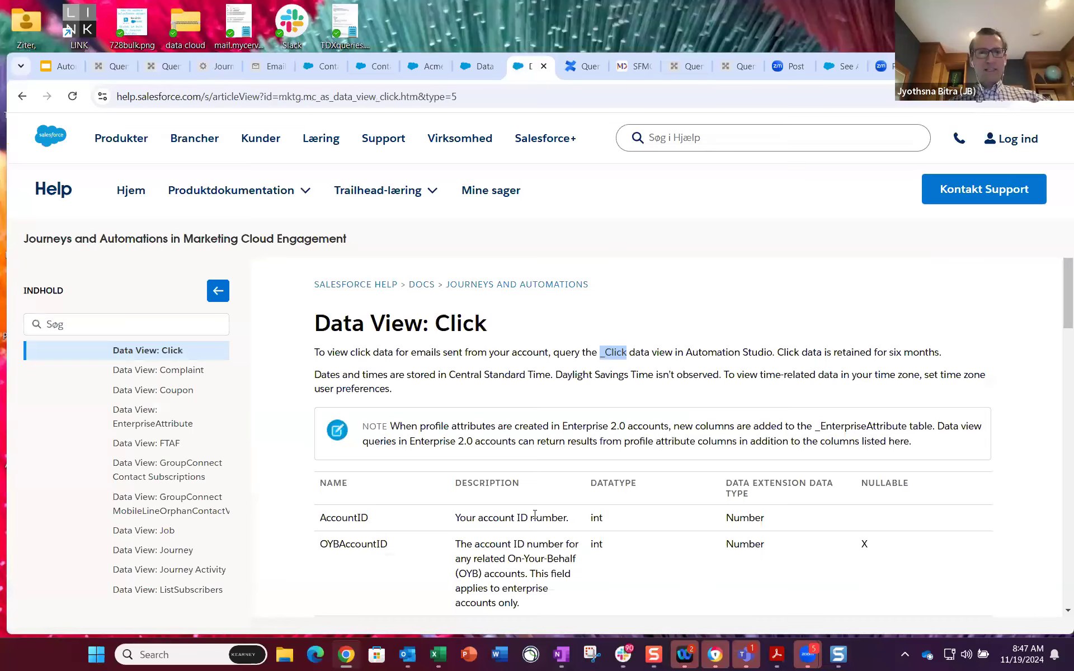
# Step: Look up the JobID field of the Click data view and add C.JobID after ON in the query
pyautogui.scroll(-2, 534, 515)
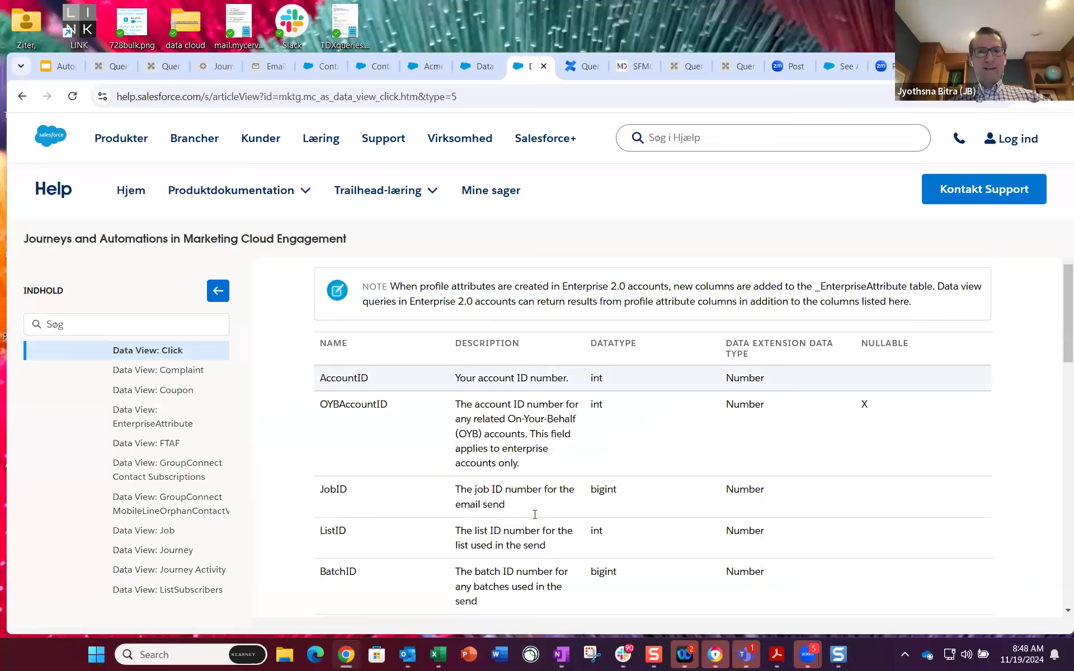
pyautogui.scroll(-1, 535, 514)
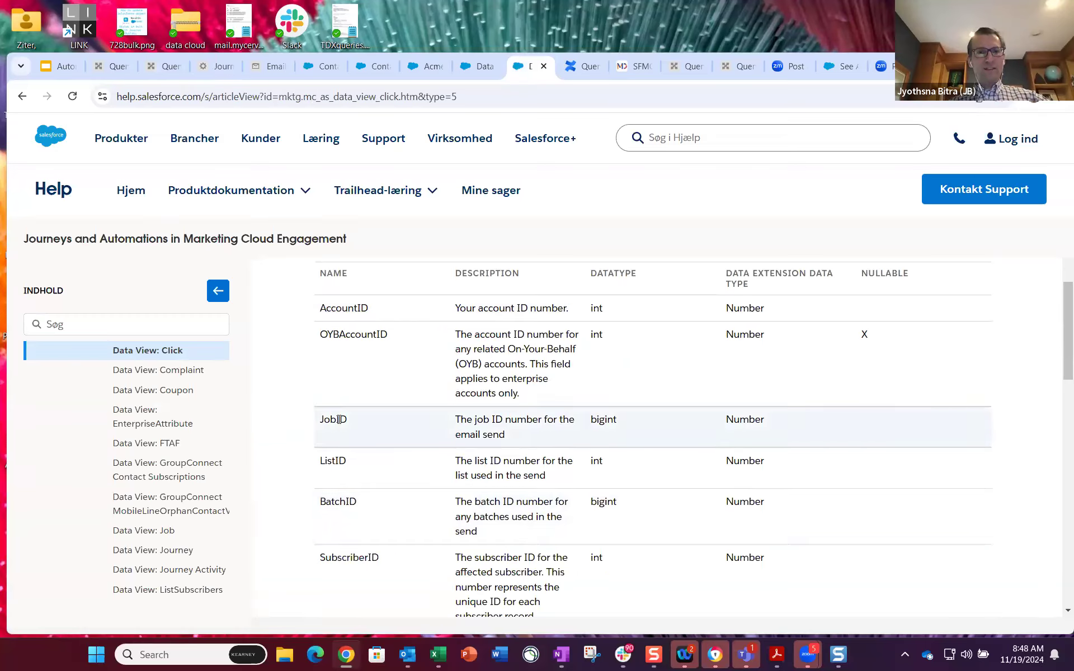
pyautogui.doubleClick(322, 420)
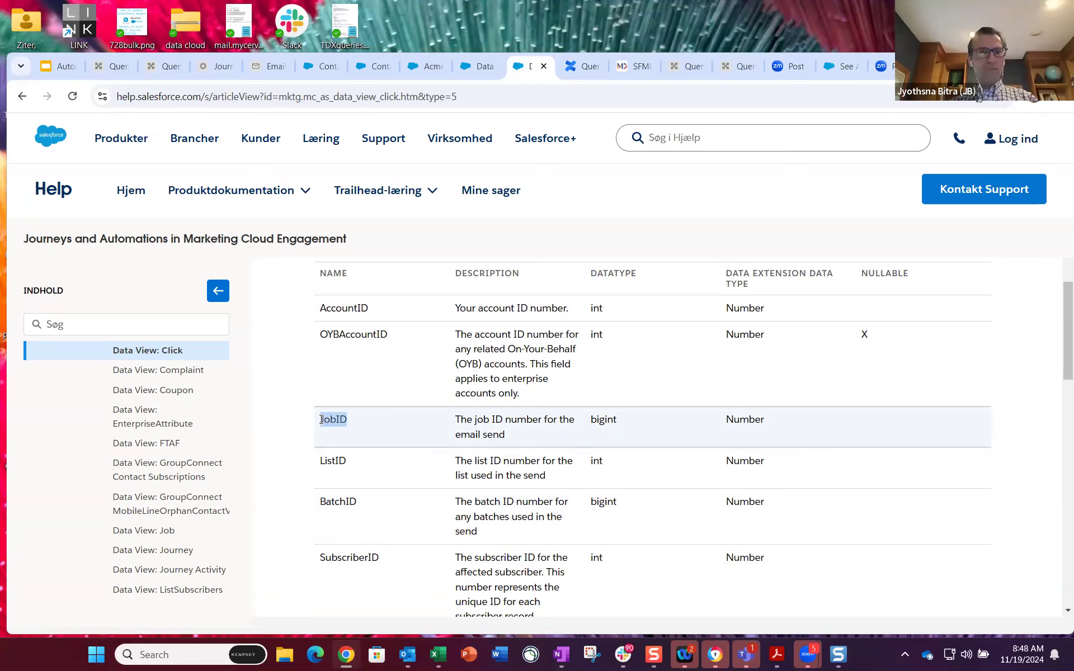
pyautogui.click(150, 69)
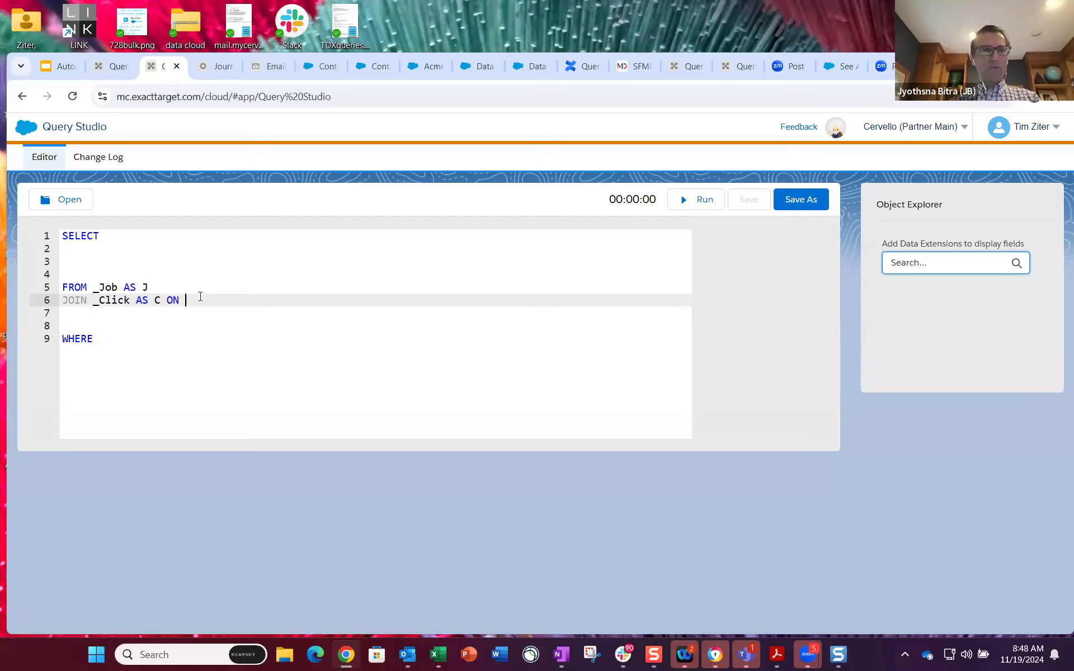
pyautogui.write('C.')
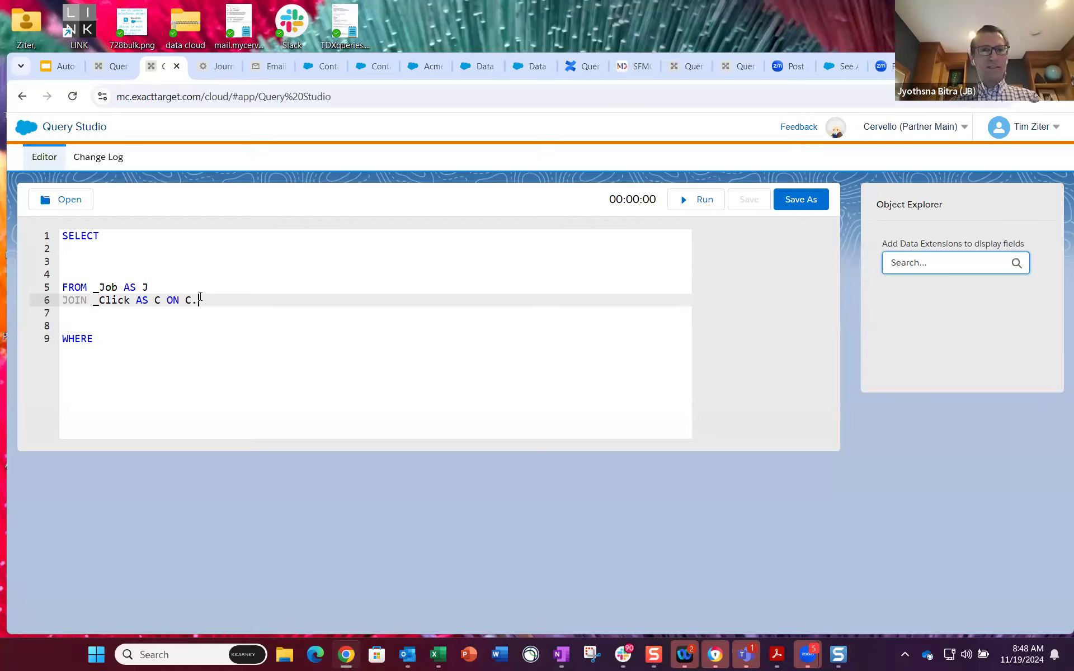
pyautogui.write('JobID')
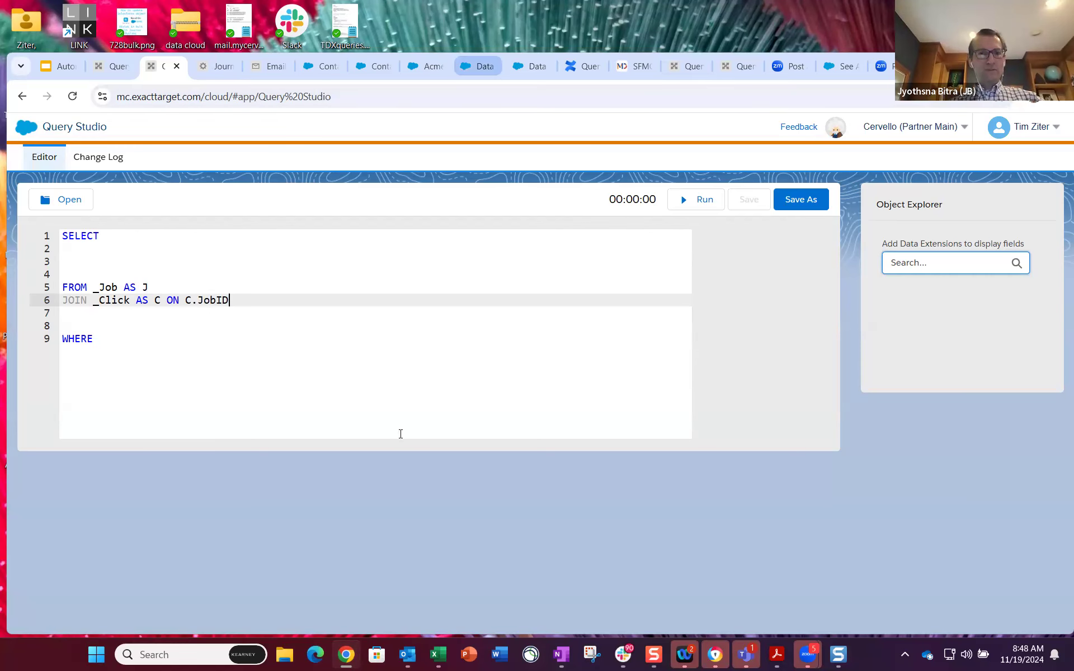
# Step: Find JobID in the Job data view's field list and complete the join condition as J.JobID = C.JobID
pyautogui.click(478, 66)
pyautogui.scroll(-4, 353, 391)
pyautogui.moveTo(348, 388); pyautogui.dragTo(318, 392)
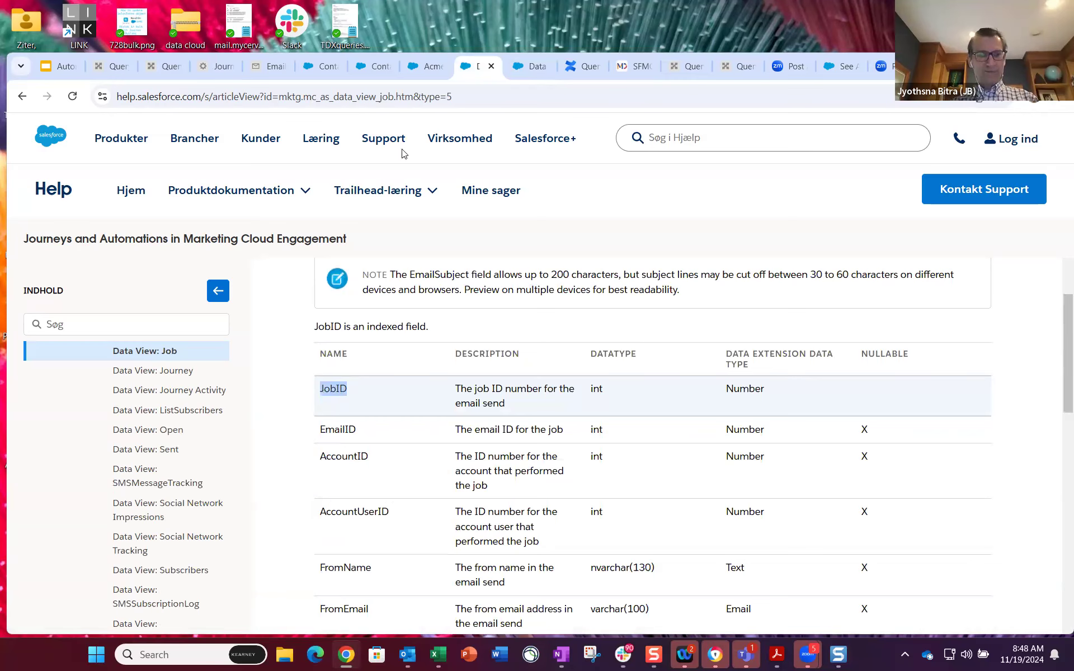
pyautogui.click(163, 69)
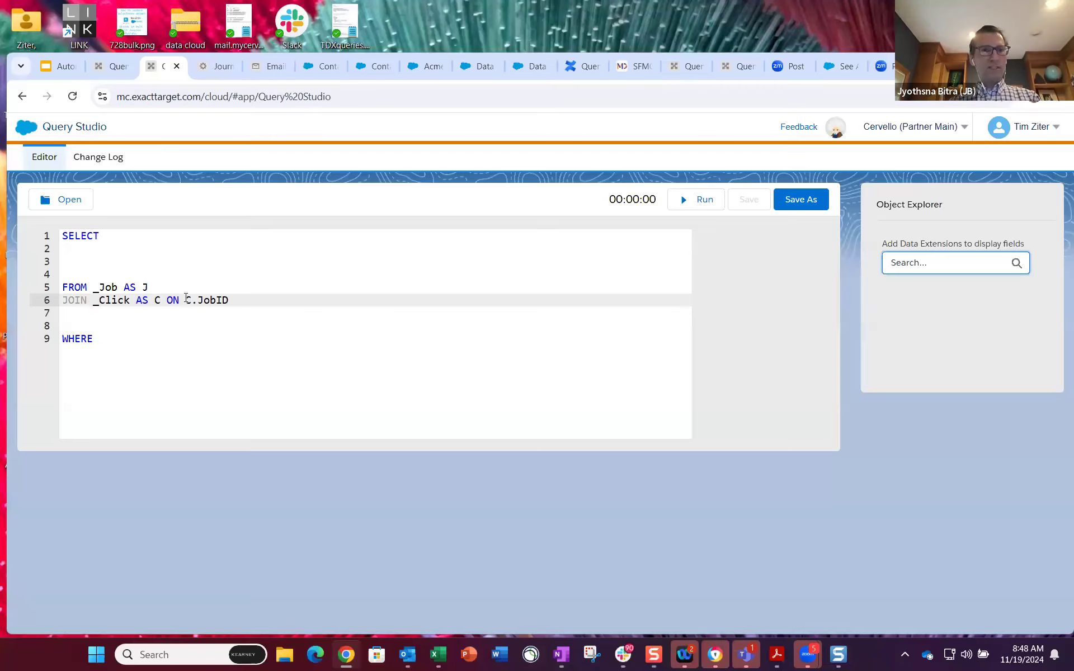
pyautogui.write('J.JobID ')
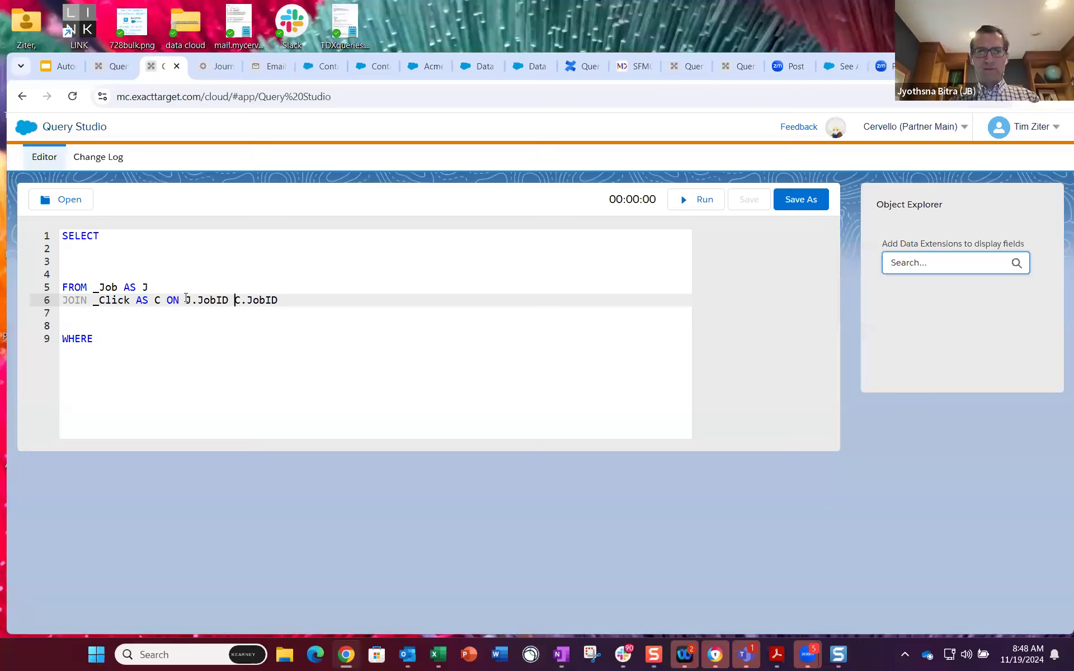
pyautogui.write('=')
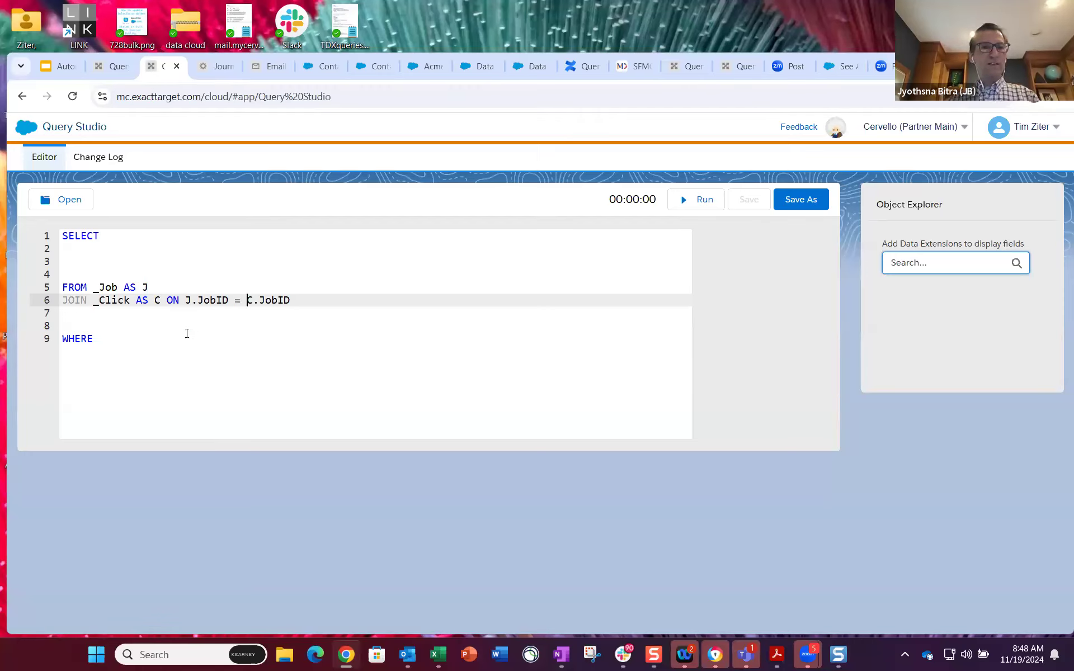
# Step: Copy the EmailName field from the Job data view page and add J.EmailName on the line below SELECT
pyautogui.click(77, 252)
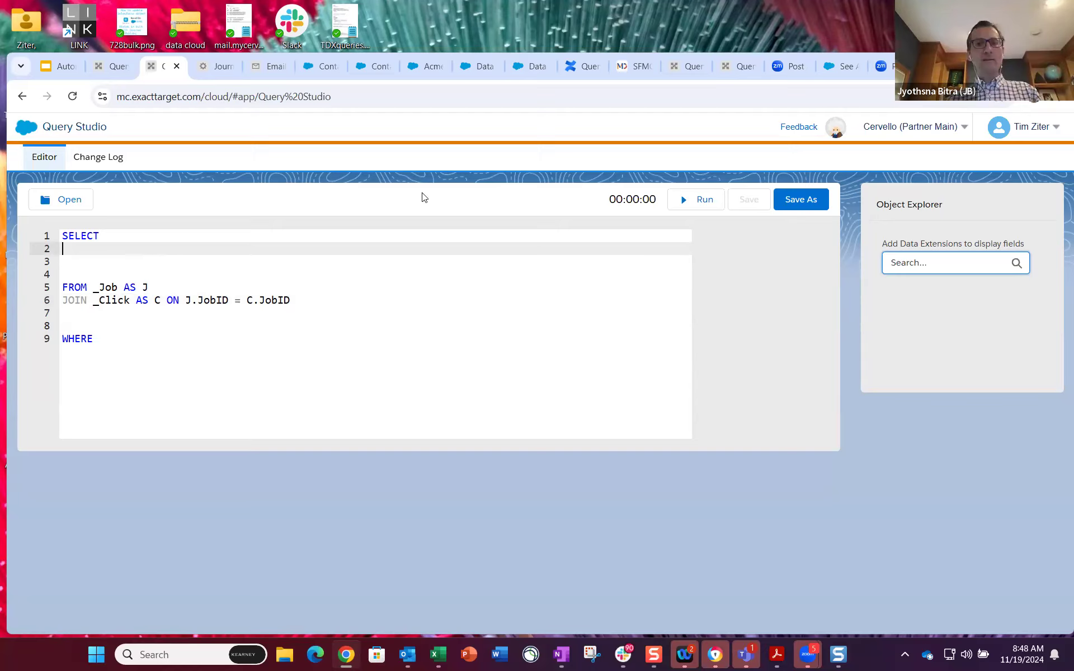
pyautogui.click(479, 66)
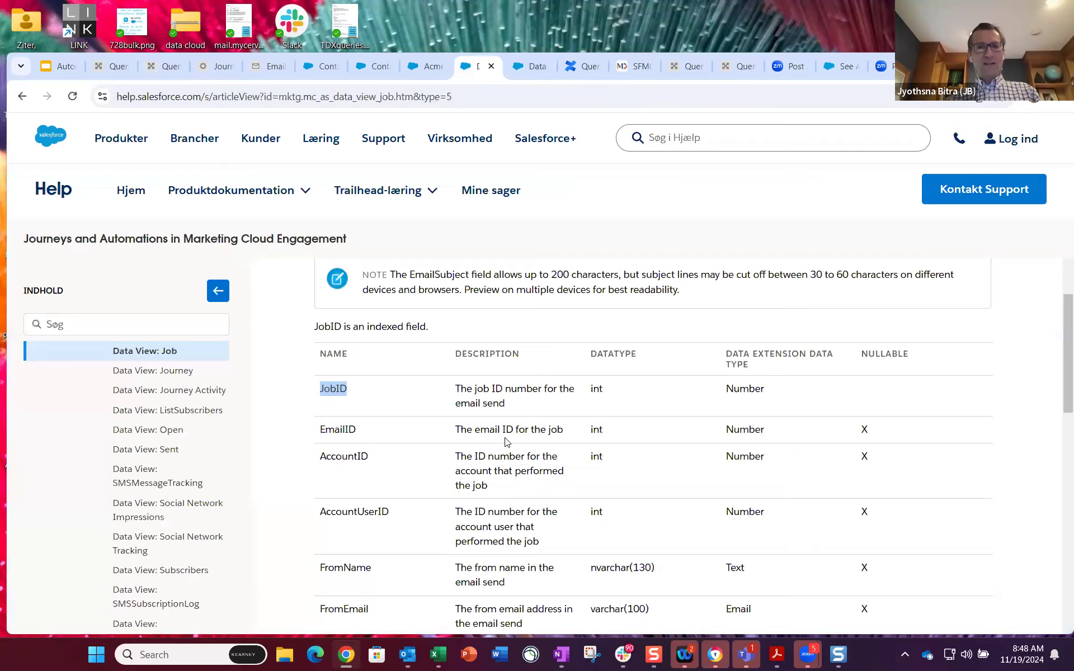
pyautogui.scroll(-1, 506, 442)
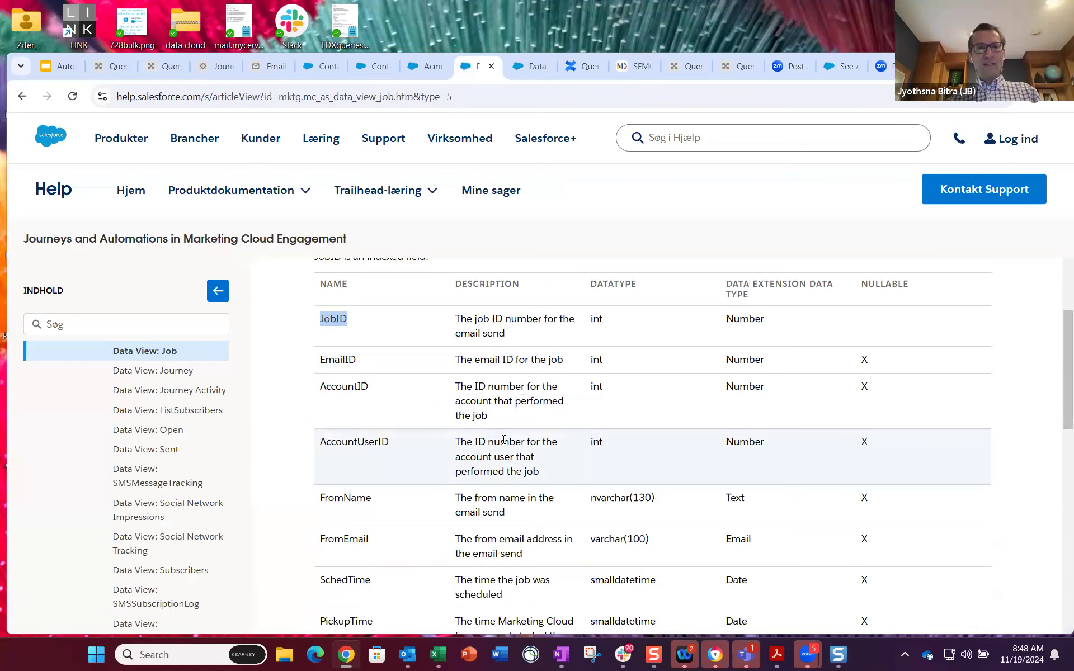
pyautogui.scroll(-1, 504, 440)
pyautogui.scroll(-3, 504, 440)
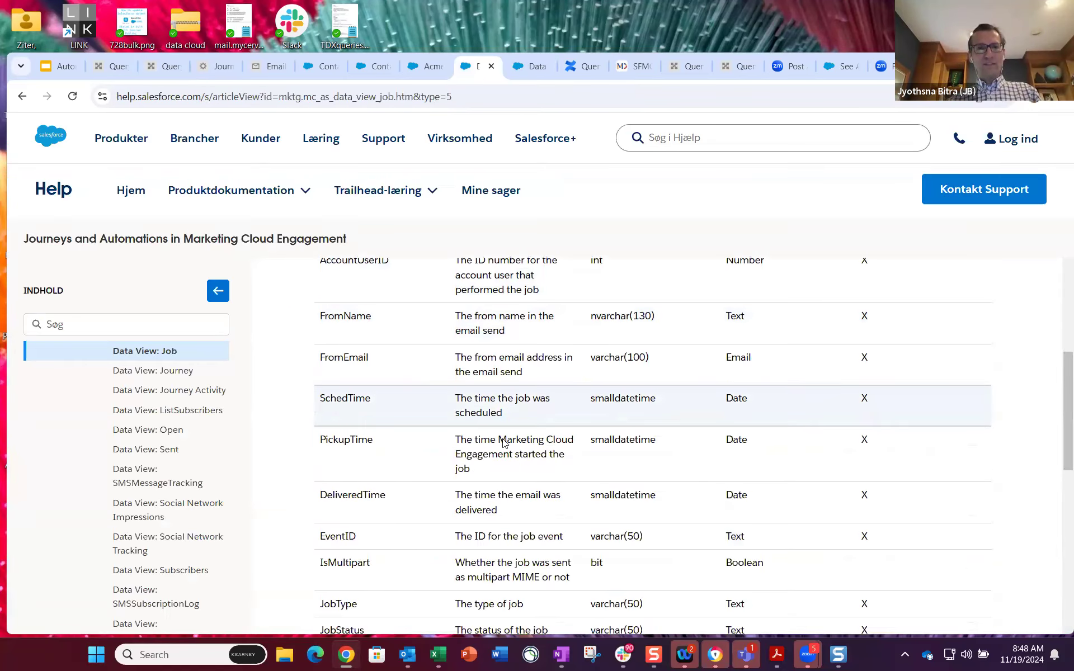
pyautogui.scroll(2, 504, 441)
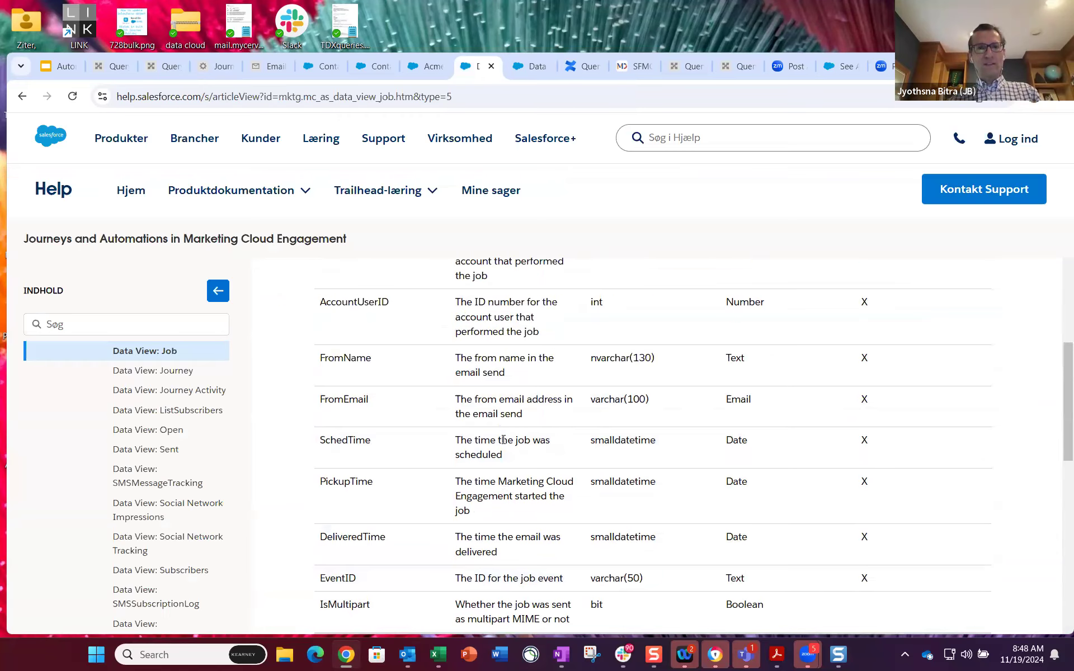
pyautogui.scroll(-4, 434, 509)
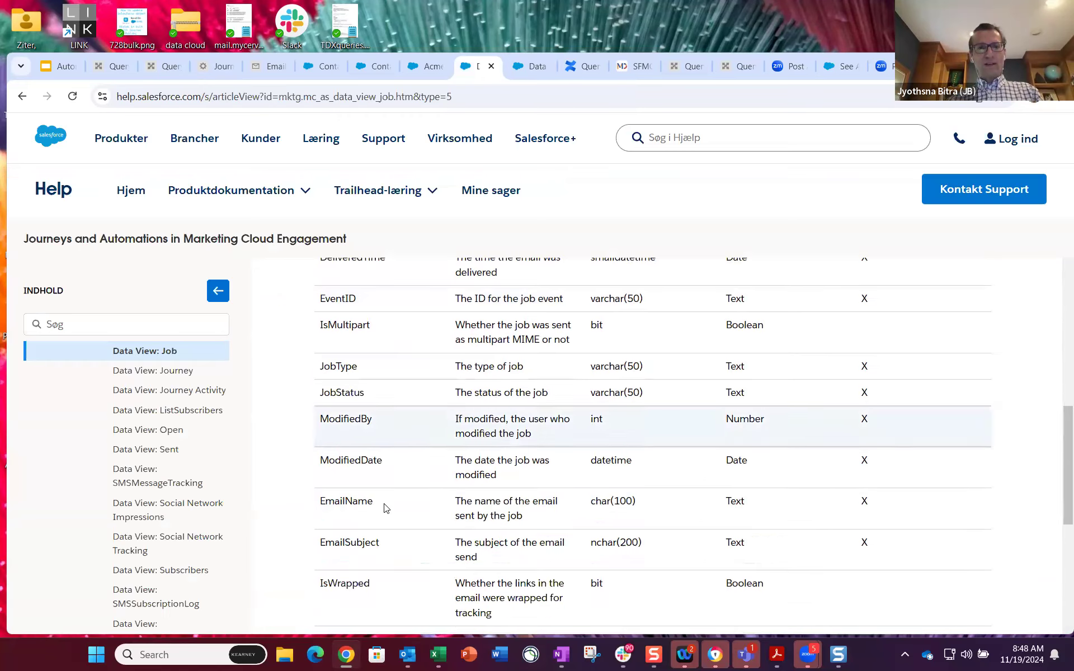
pyautogui.doubleClick(327, 499)
pyautogui.hotkey('ctrl', 'c')
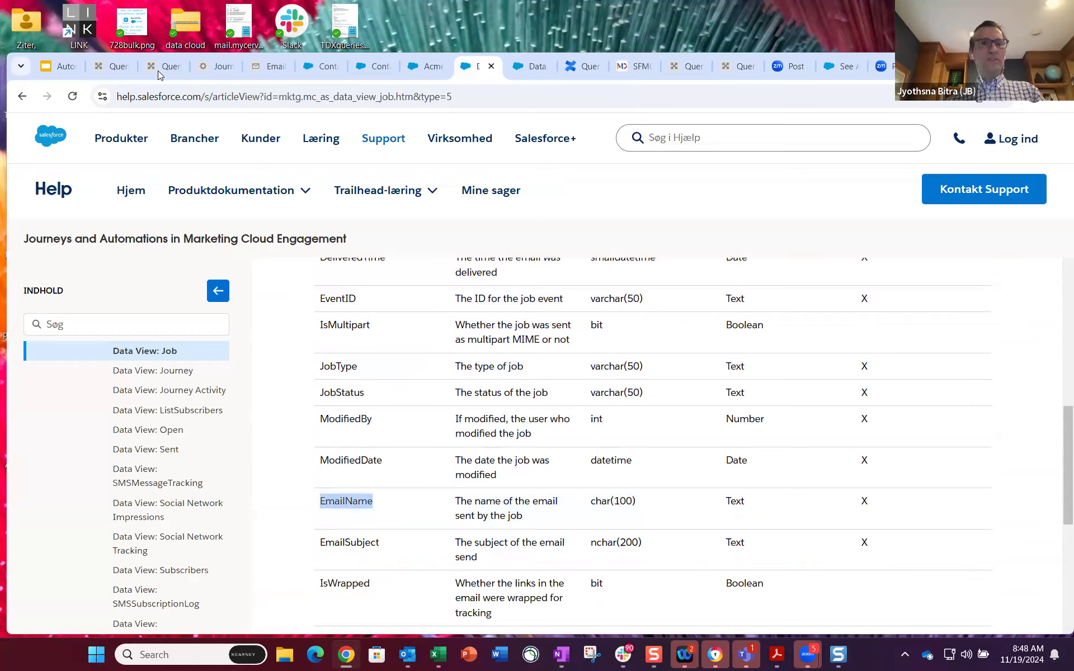
pyautogui.hotkey('ctrl', '3')
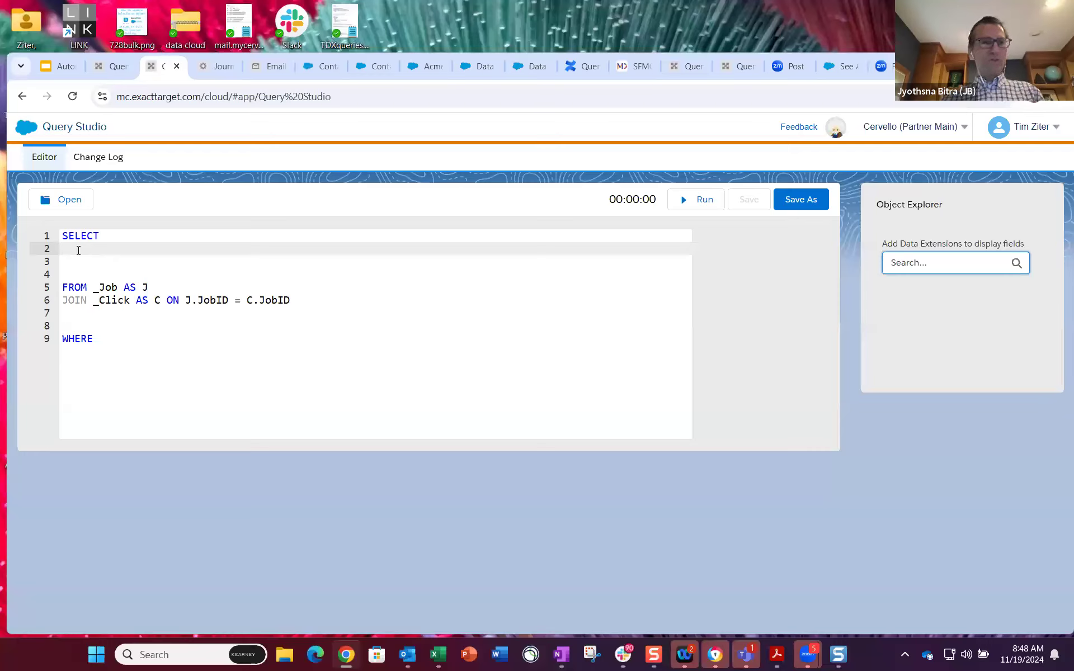
pyautogui.hotkey('ctrl', 'v')
pyautogui.write('J.')
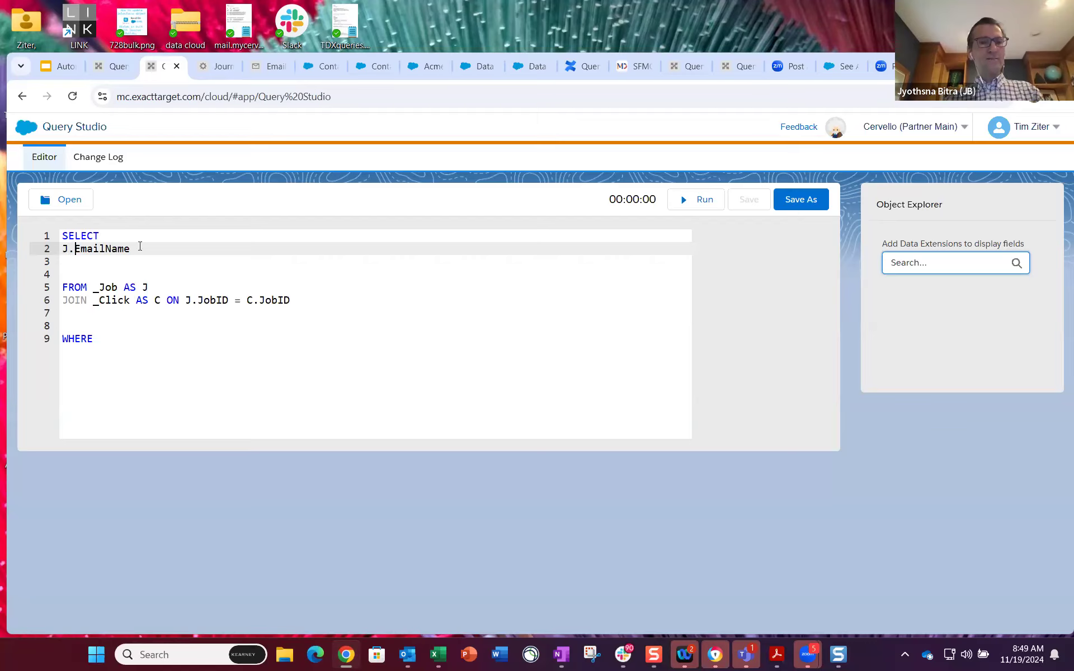
# Step: Copy the SubscriberKey field name from the Click data view page and add , C.SubscriberKey on a new line below J.EmailName
pyautogui.click(154, 248)
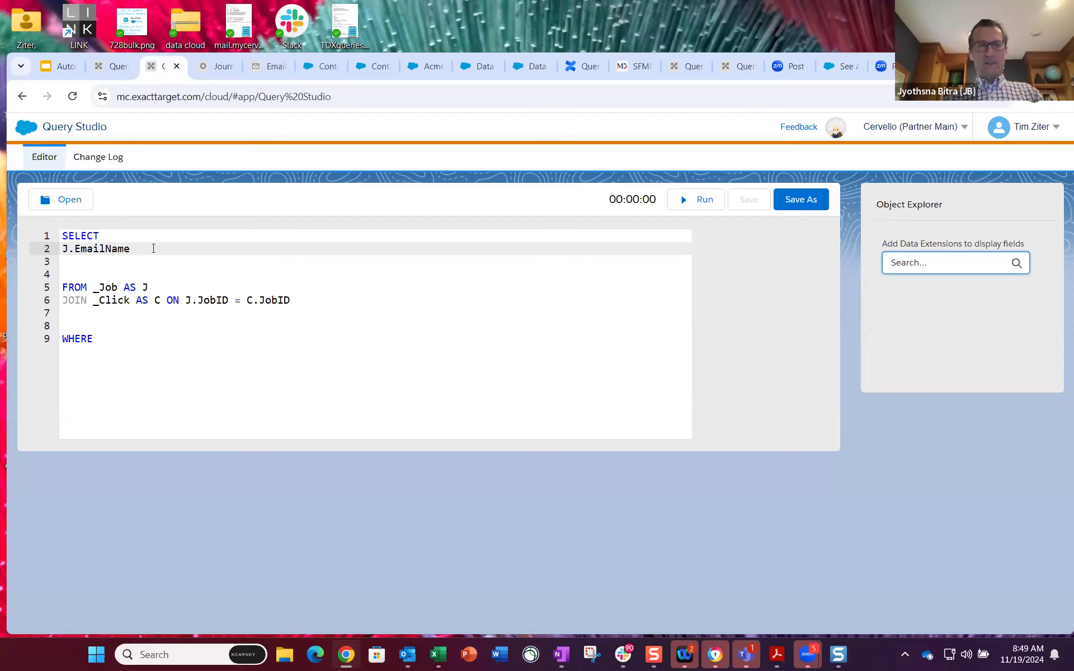
pyautogui.press('Return')
pyautogui.write(',')
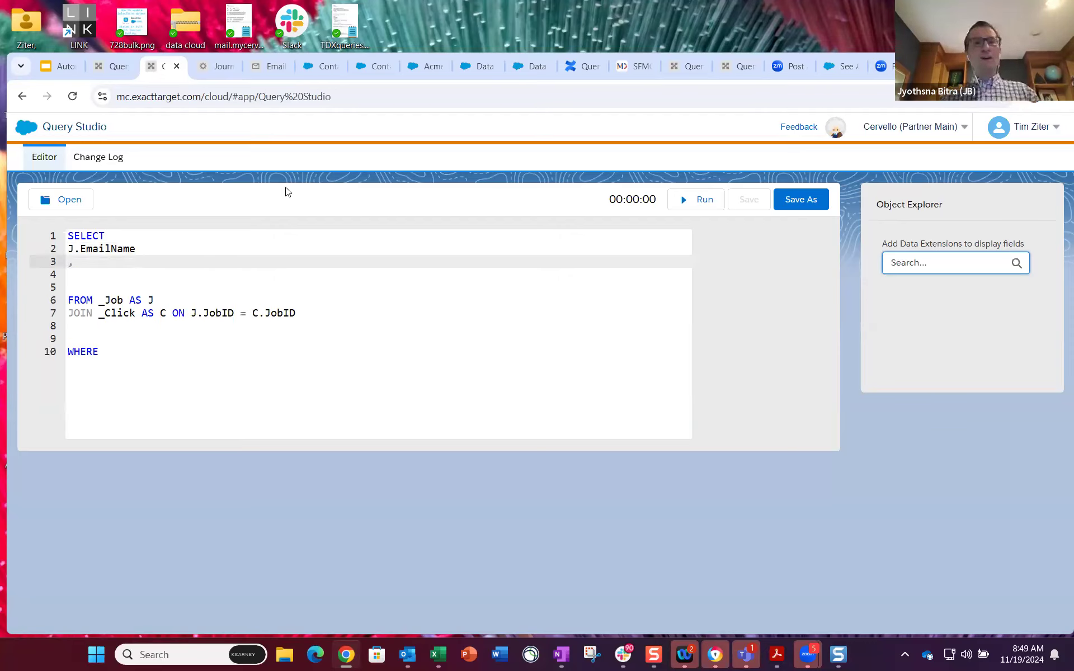
pyautogui.click(531, 73)
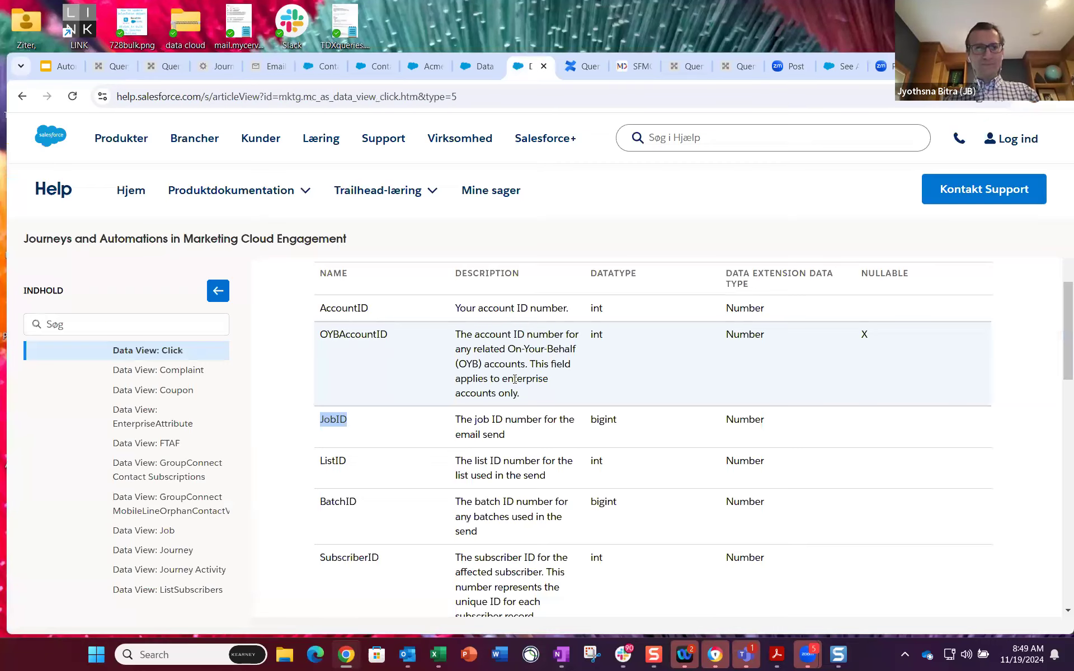
pyautogui.scroll(-3, 515, 382)
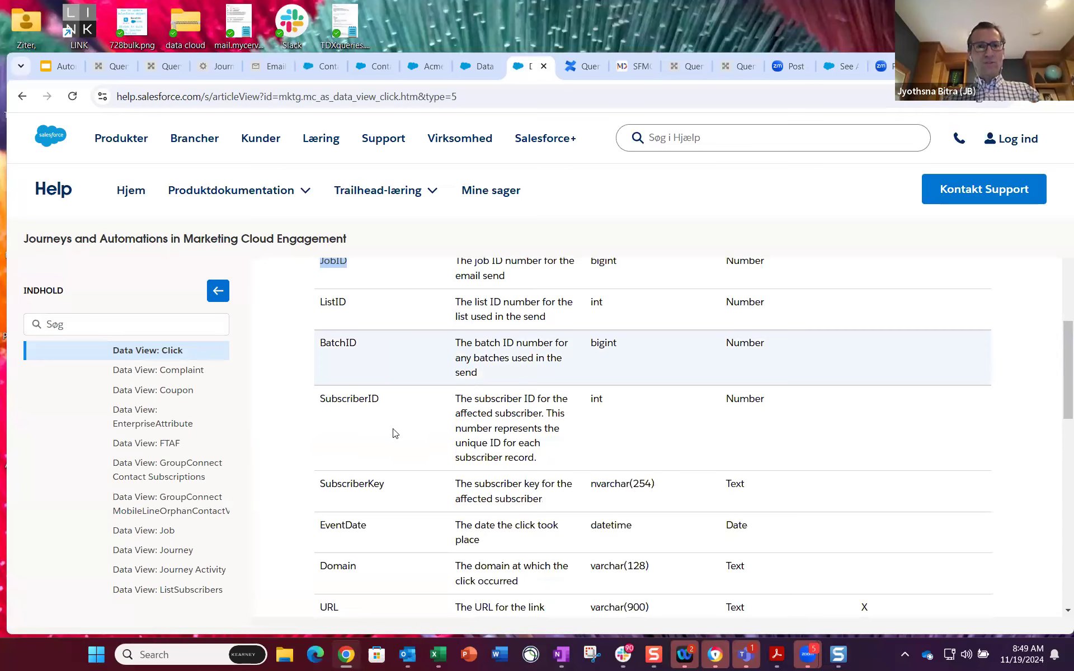
pyautogui.scroll(-1, 388, 431)
pyautogui.moveTo(386, 433); pyautogui.dragTo(319, 430)
pyautogui.hotkey('ctrl', 'c')
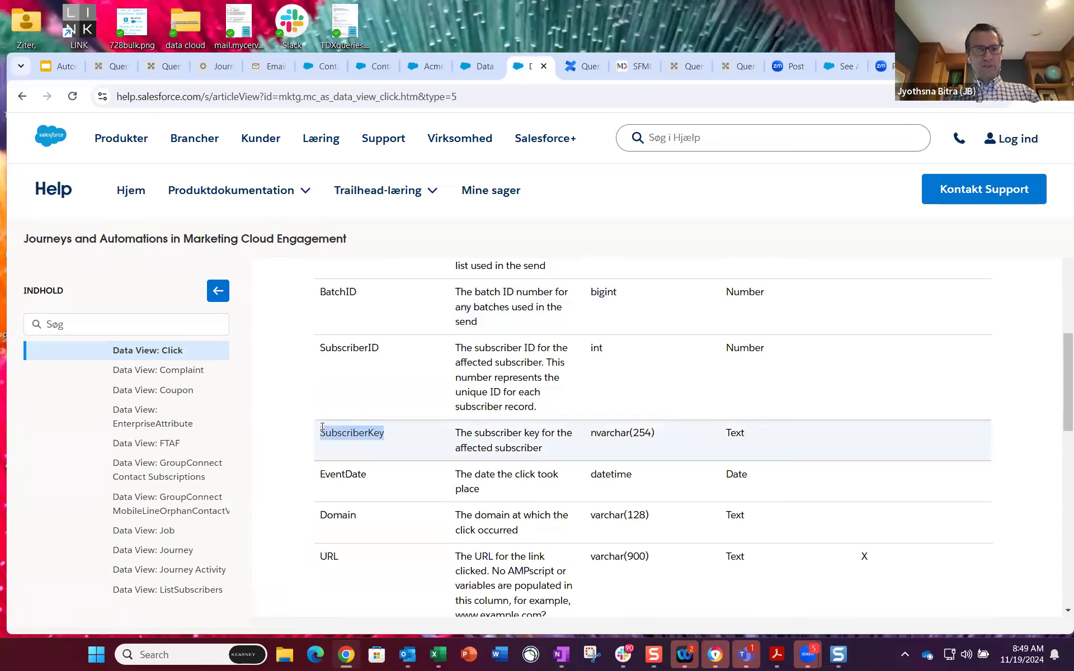
pyautogui.click(163, 66)
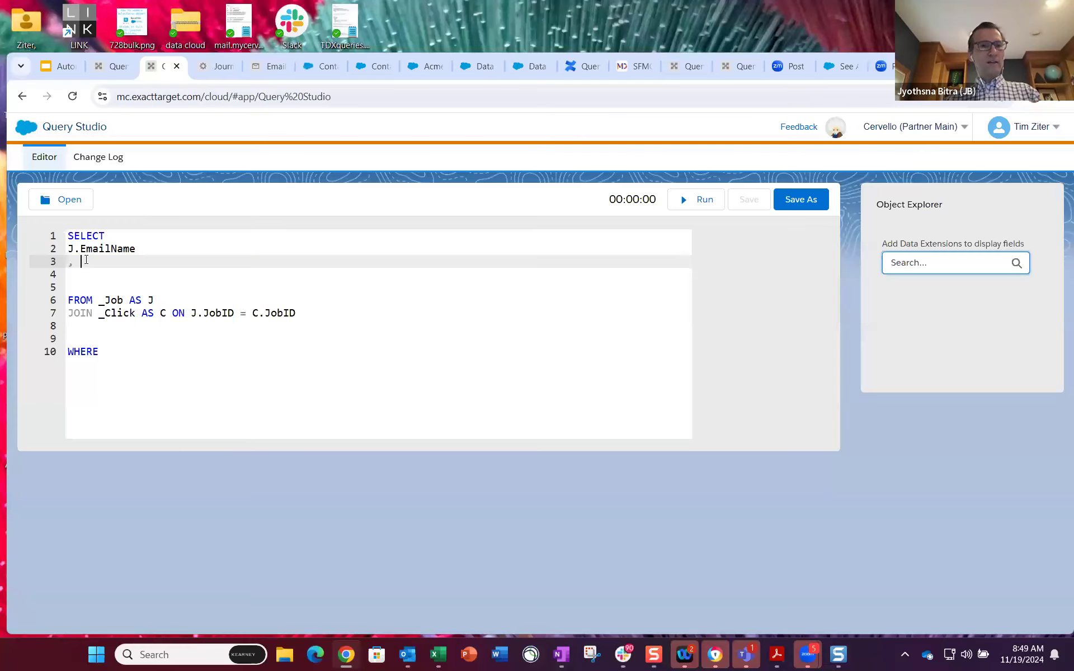
pyautogui.hotkey('ctrl', 'v')
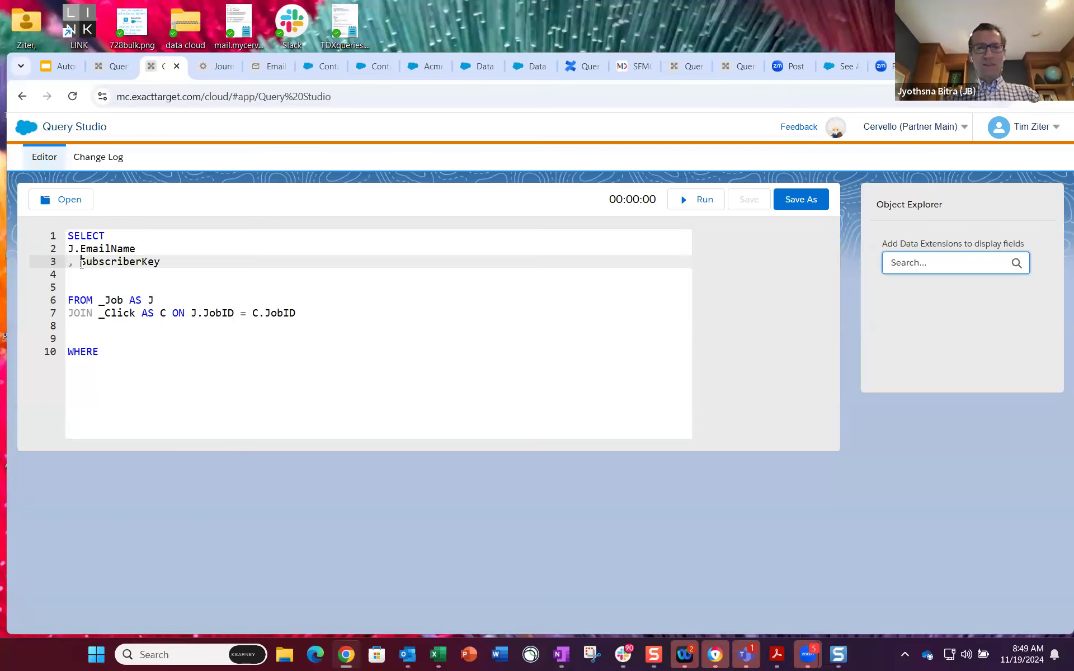
pyautogui.click(81, 261)
pyautogui.write('C.')
# Step: Copy EventDate from the Click data view's field list and add , C.EventDate as the next selected column
pyautogui.click(533, 69)
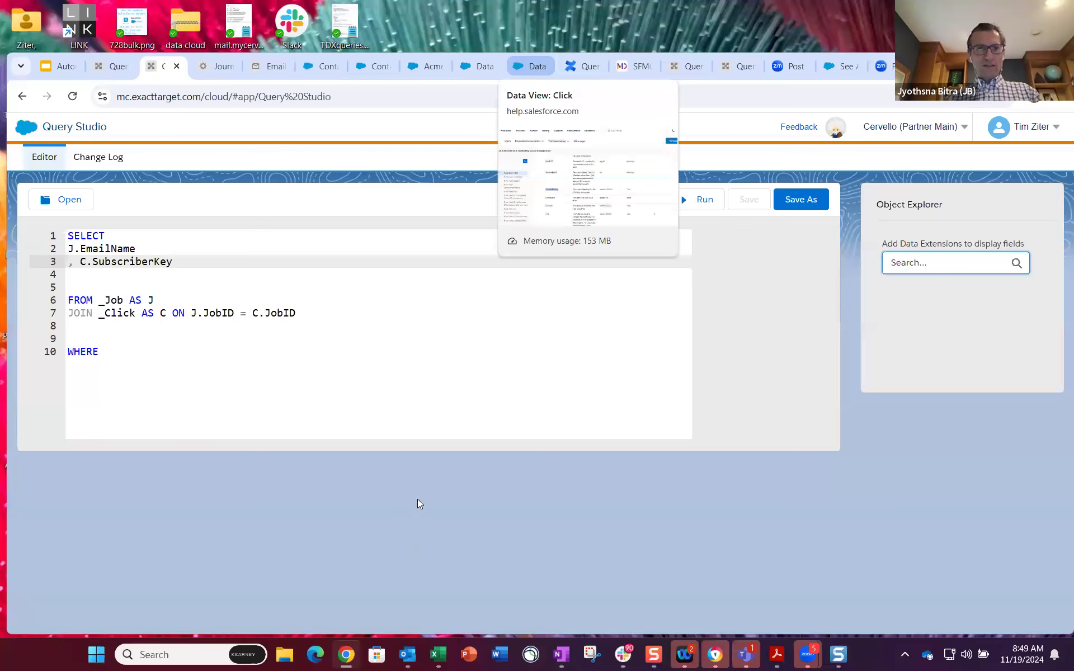
pyautogui.moveTo(368, 479); pyautogui.dragTo(318, 480)
pyautogui.hotkey('ctrl', 'c')
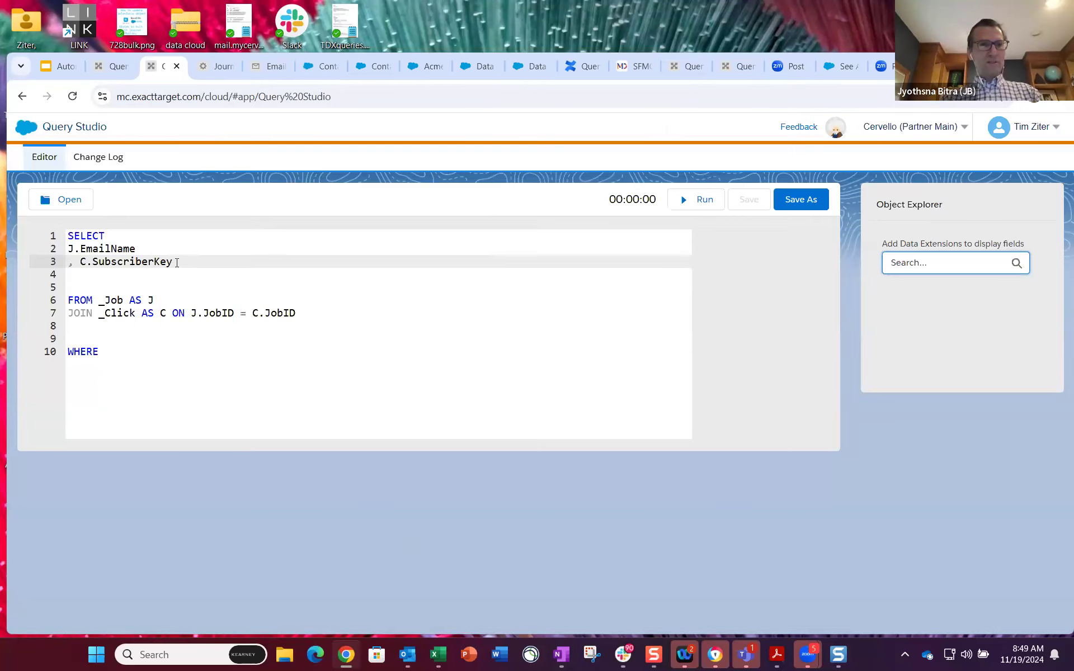
pyautogui.press('Return')
pyautogui.write(', C.')
pyautogui.hotkey('ctrl', 'v')
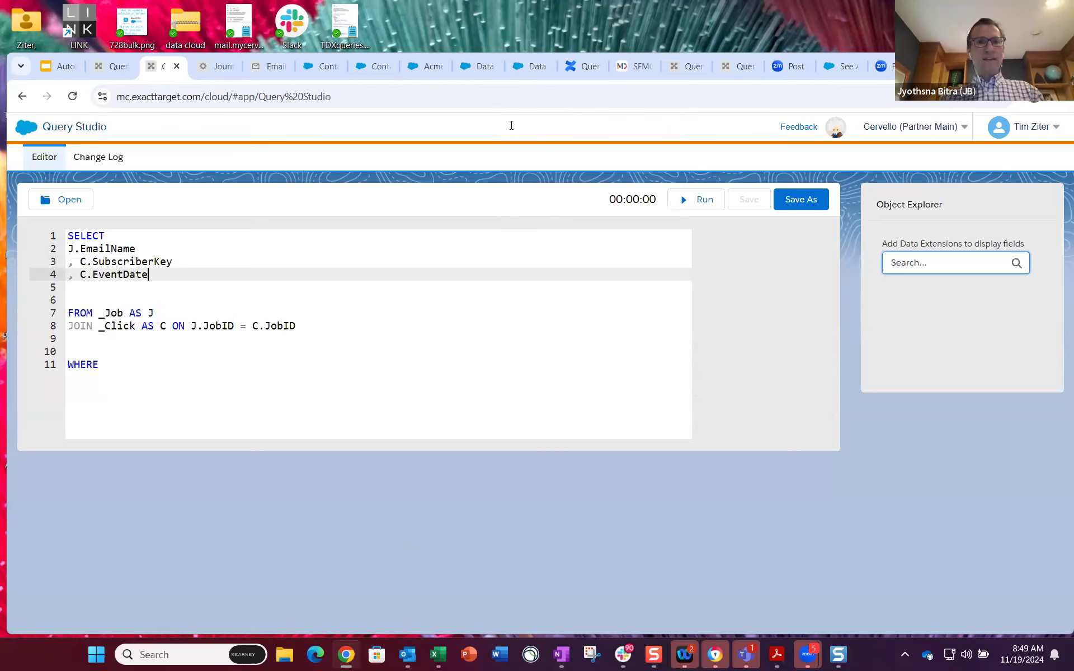
# Step: Look up the LinkName field in the Click data view and add , C.LinkName below the EventDate column
pyautogui.click(532, 70)
pyautogui.scroll(-4, 490, 447)
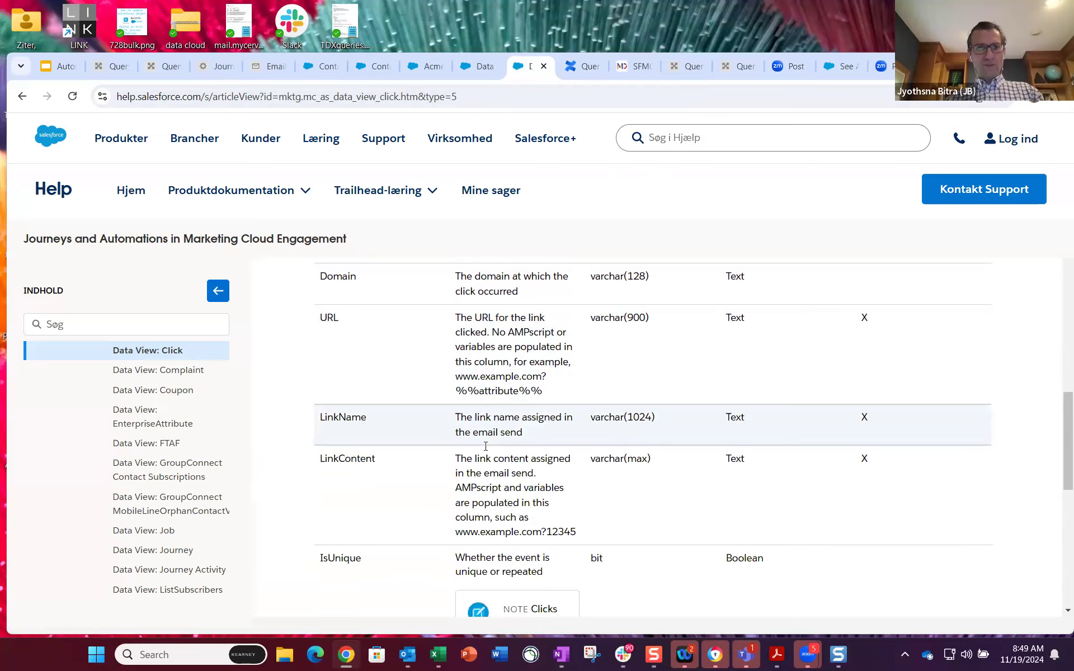
pyautogui.scroll(-1, 392, 413)
pyautogui.scroll(1, 368, 382)
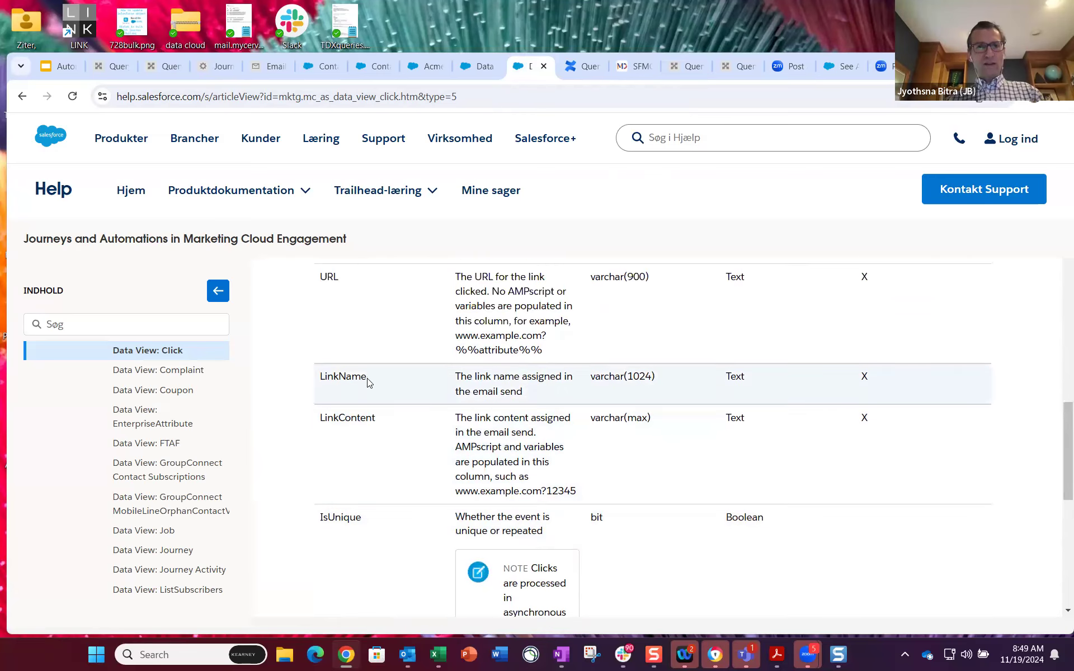
pyautogui.moveTo(367, 379); pyautogui.dragTo(319, 377)
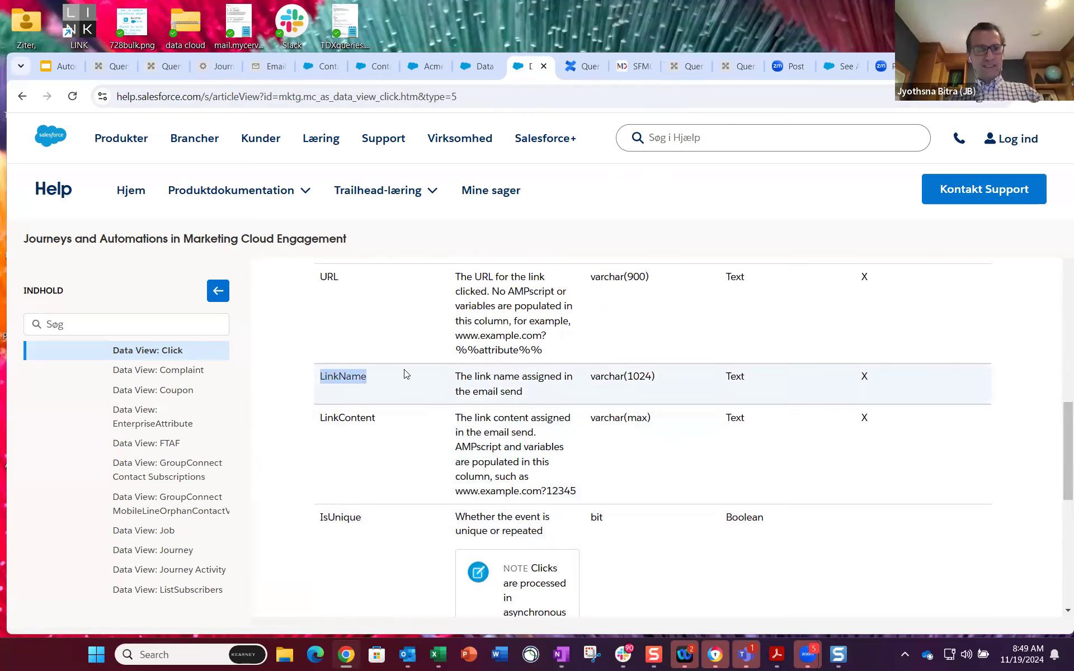
pyautogui.click(157, 67)
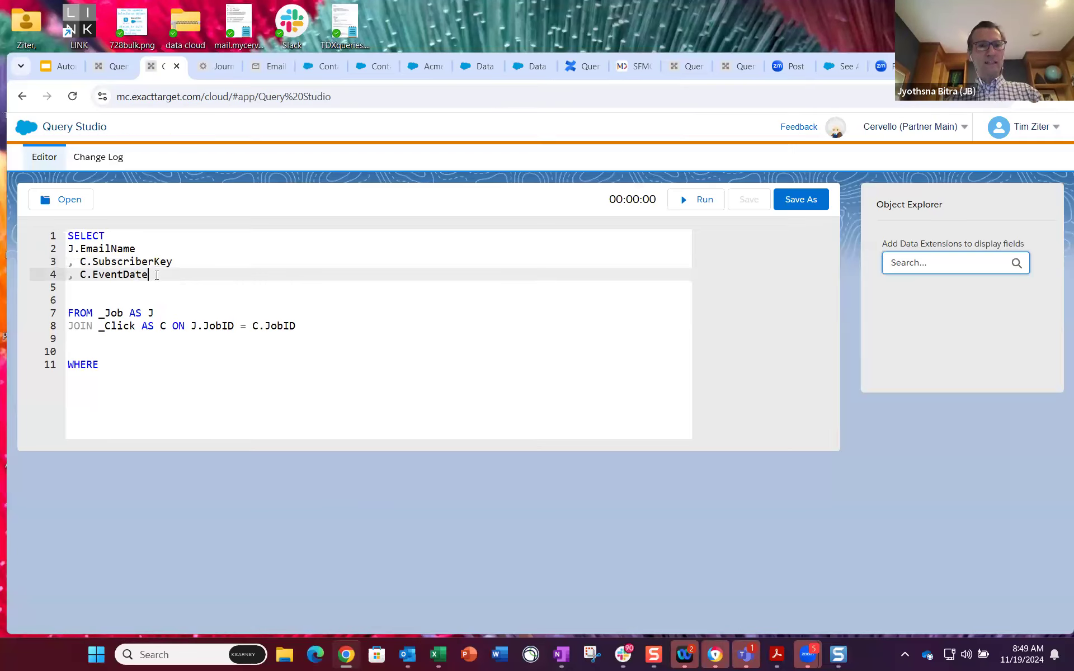
pyautogui.press('Return')
pyautogui.write(', C.LinkName')
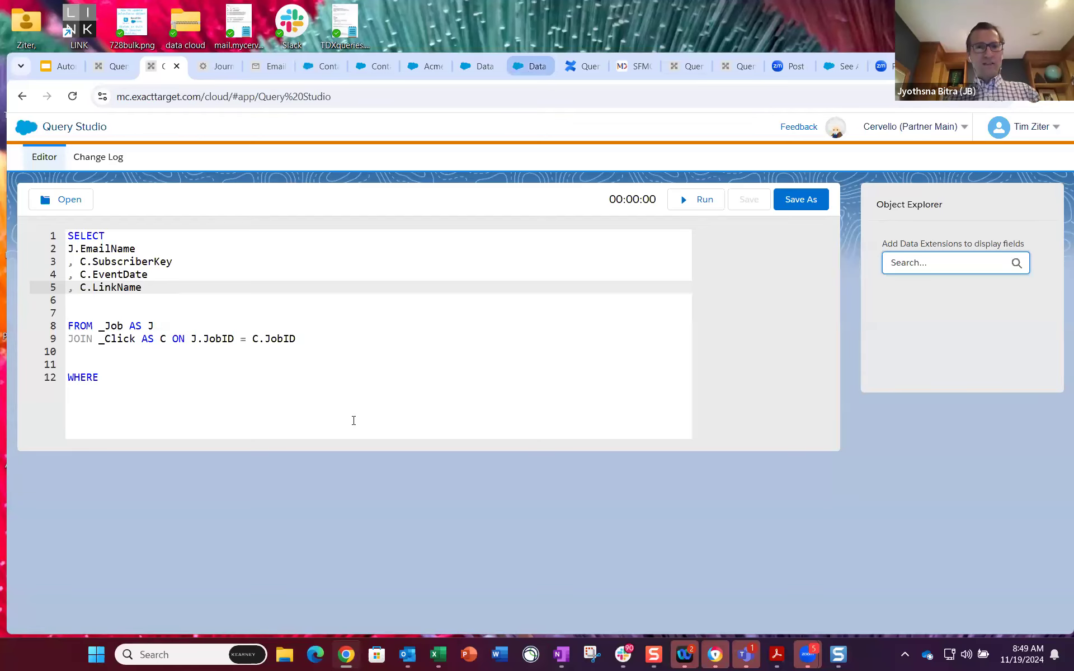
# Step: Find IsUnique in the Click data view's field list and add , C.IsUnique below the LinkName column
pyautogui.click(531, 66)
pyautogui.scroll(-1, 362, 446)
pyautogui.moveTo(362, 445); pyautogui.dragTo(319, 446)
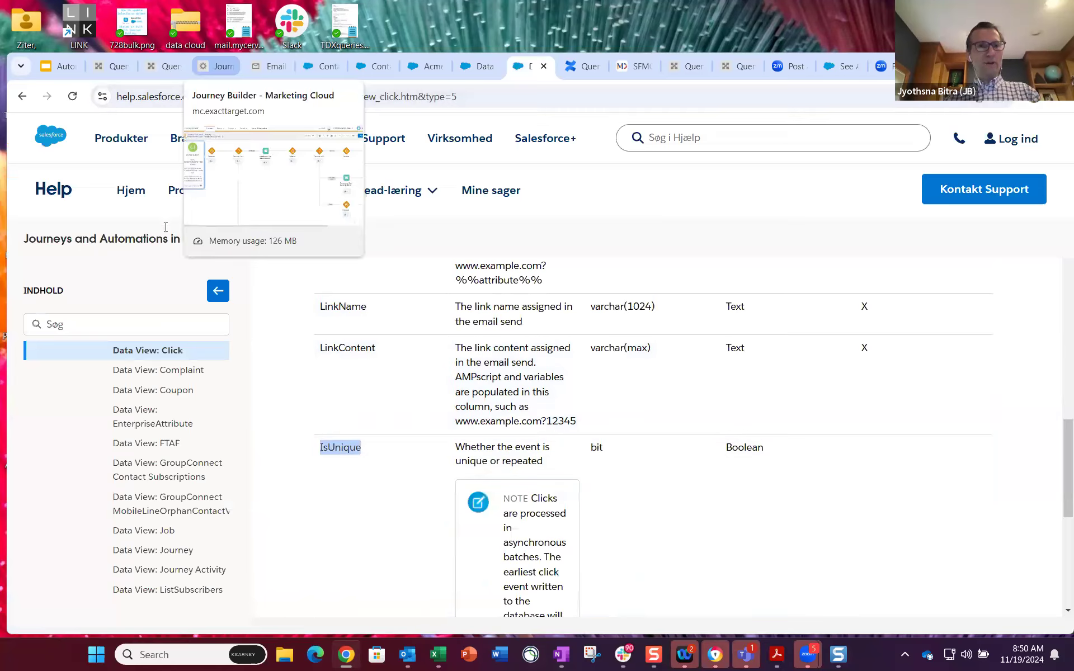
pyautogui.click(167, 67)
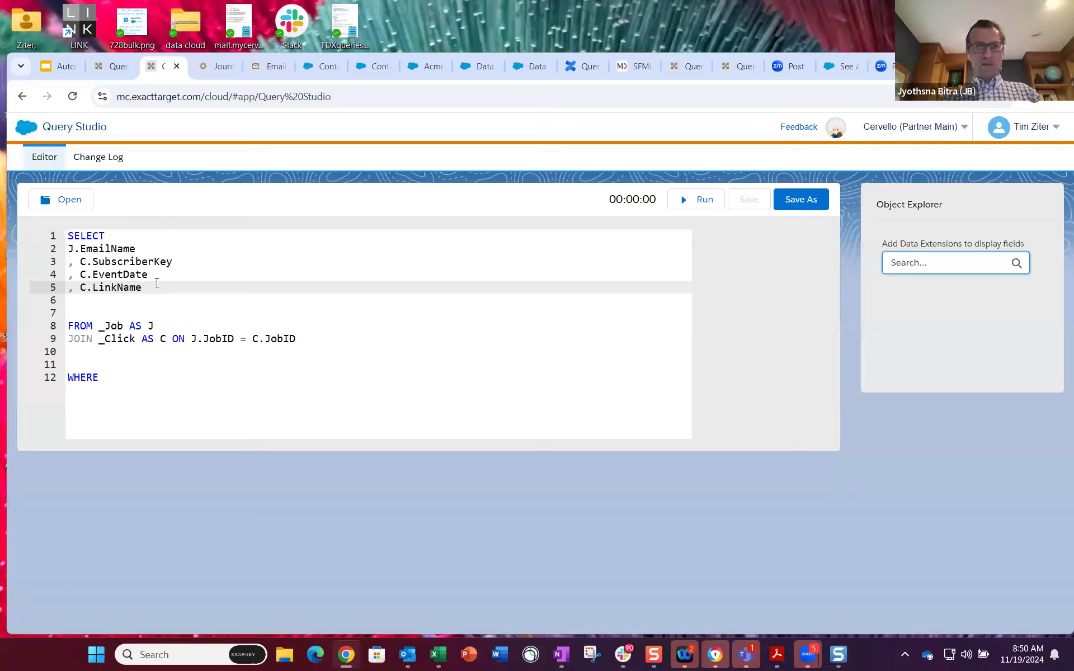
pyautogui.press('Return')
pyautogui.write(', C.IsUnique')
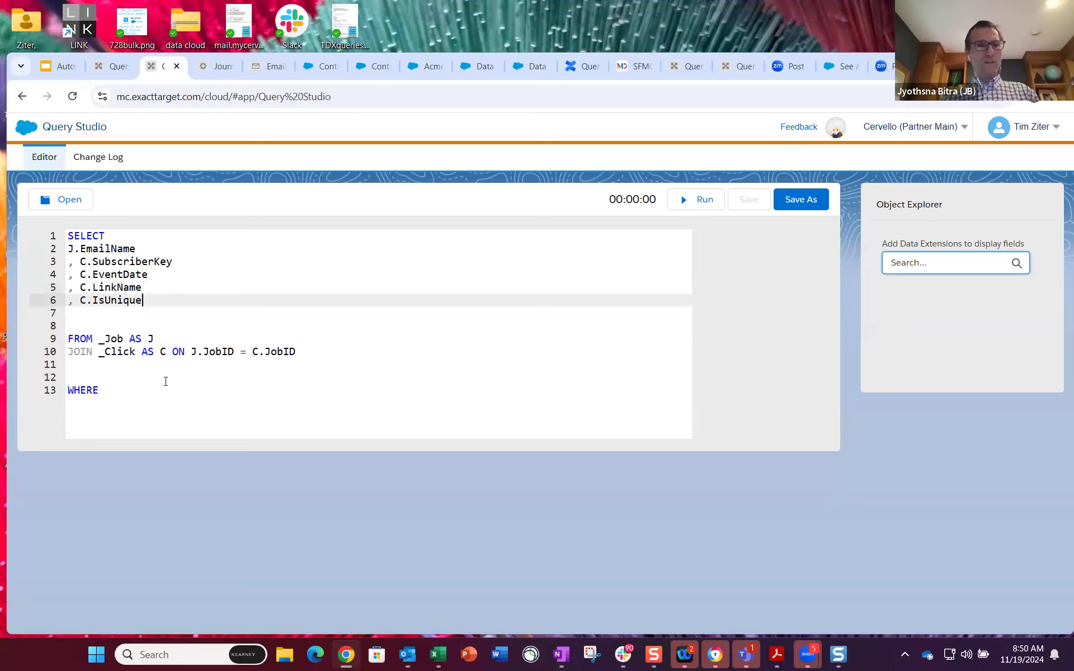
# Step: Complete the WHERE clause as C.EventDate >= DATEADD(DAY, -1, GETDATE()), reusing C.EventDate from the SELECT list
pyautogui.moveTo(148, 274); pyautogui.dragTo(81, 274)
pyautogui.hotkey('ctrl', 'c')
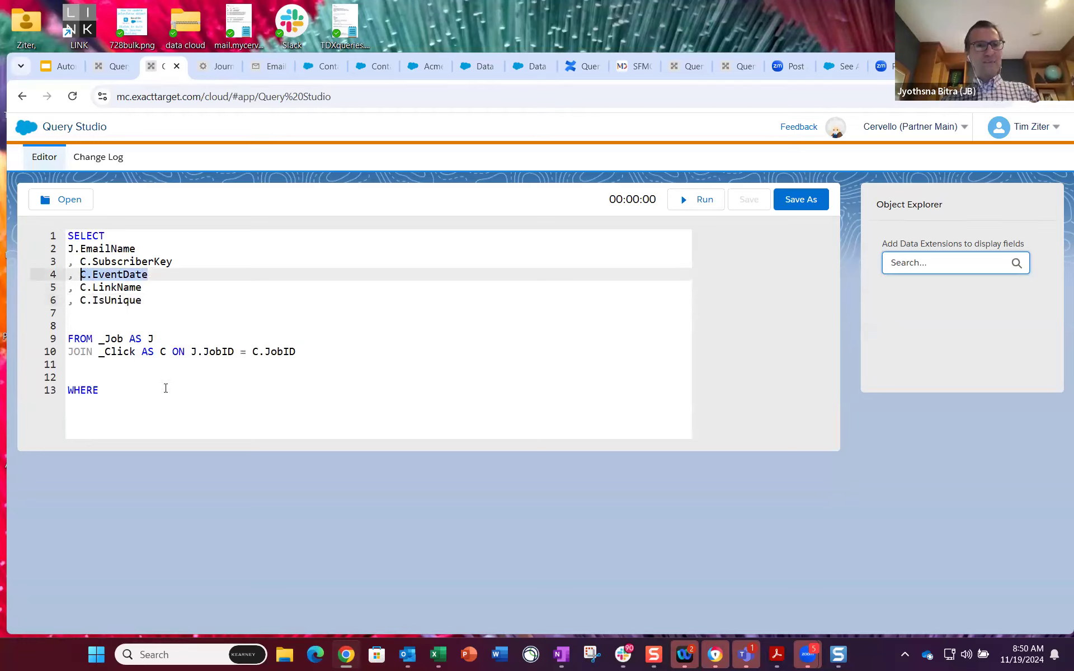
pyautogui.click(127, 391)
pyautogui.hotkey('ctrl', 'v')
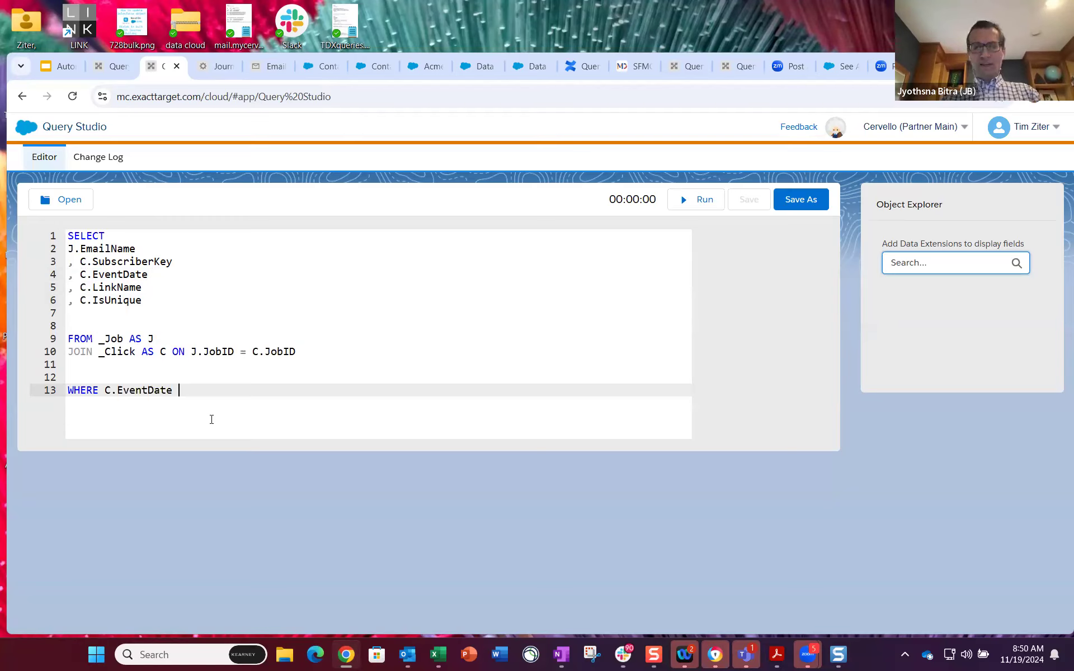
pyautogui.write('>= ')
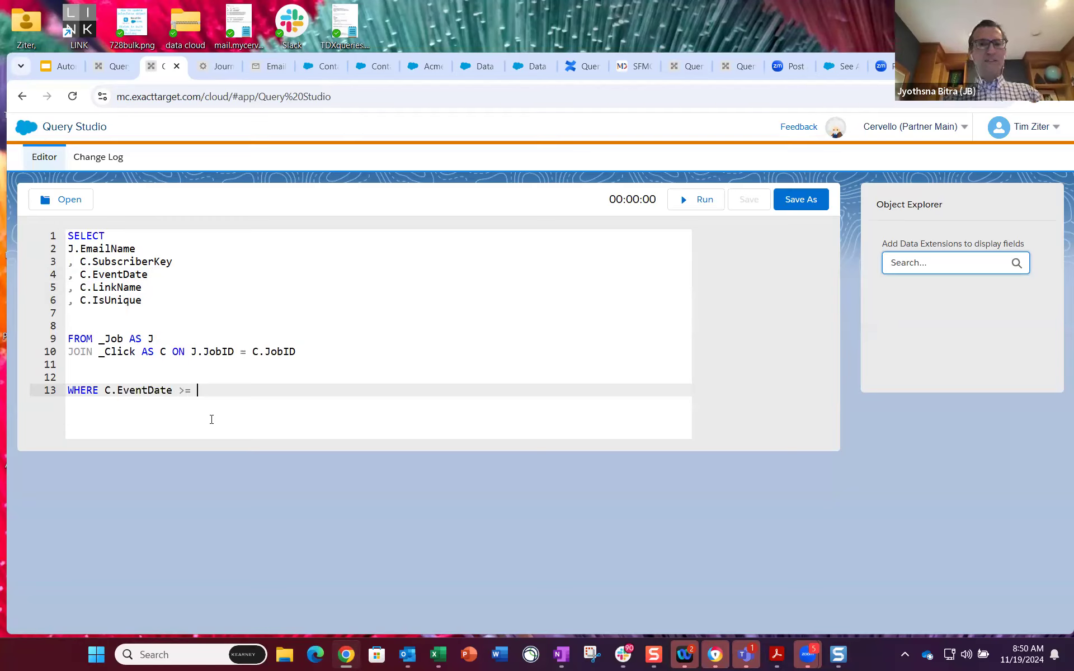
pyautogui.write('D')
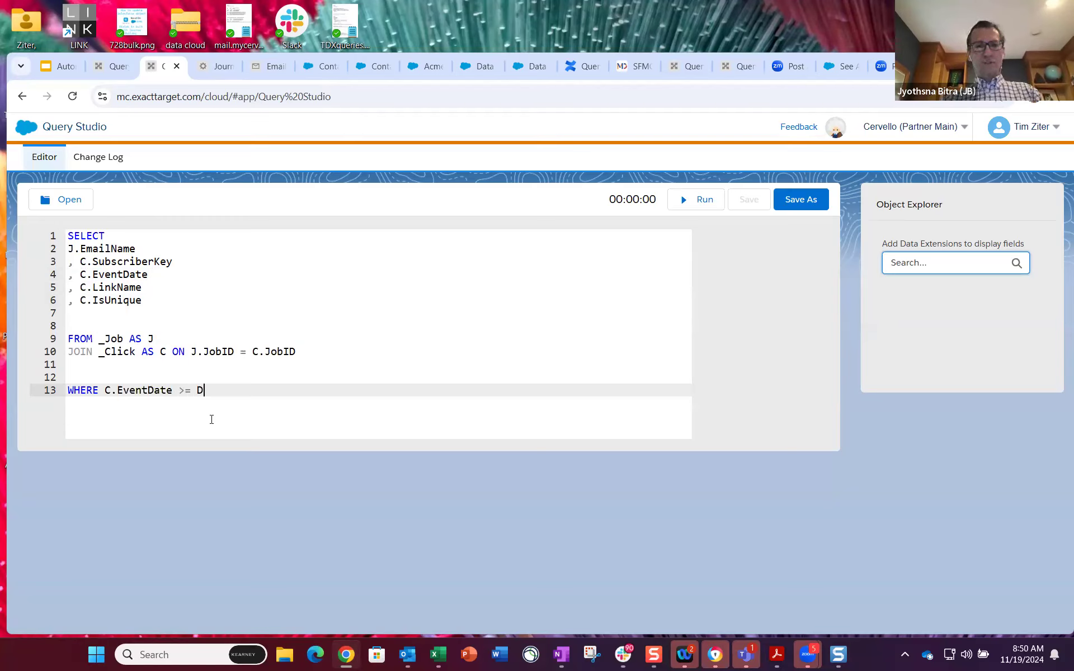
pyautogui.write('ATEADD(DAY, -1')
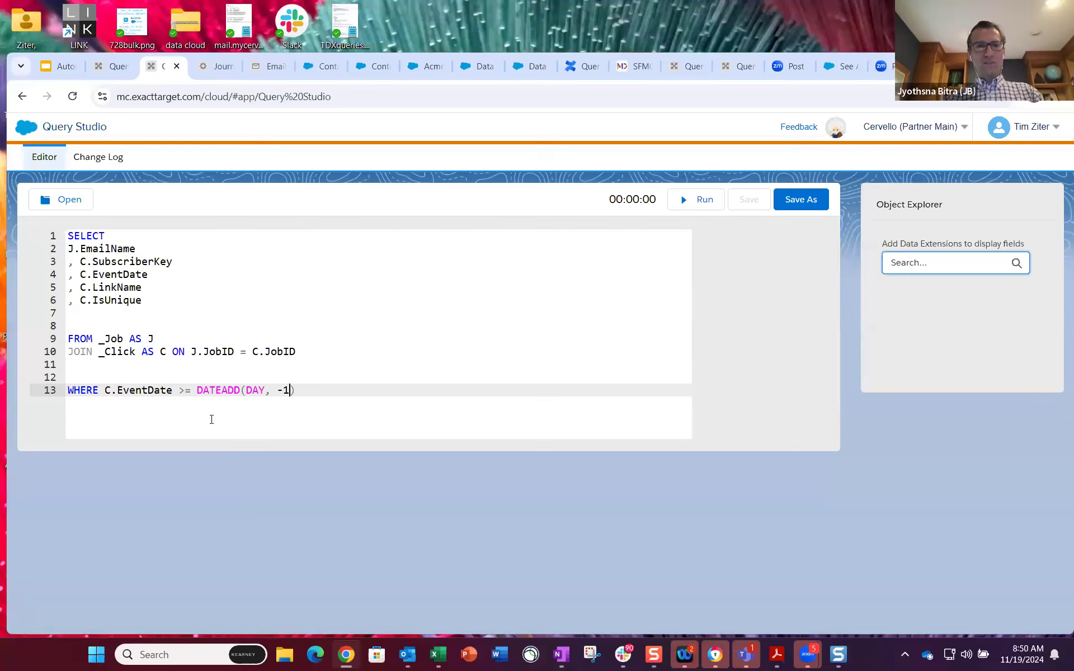
pyautogui.write(', GETD')
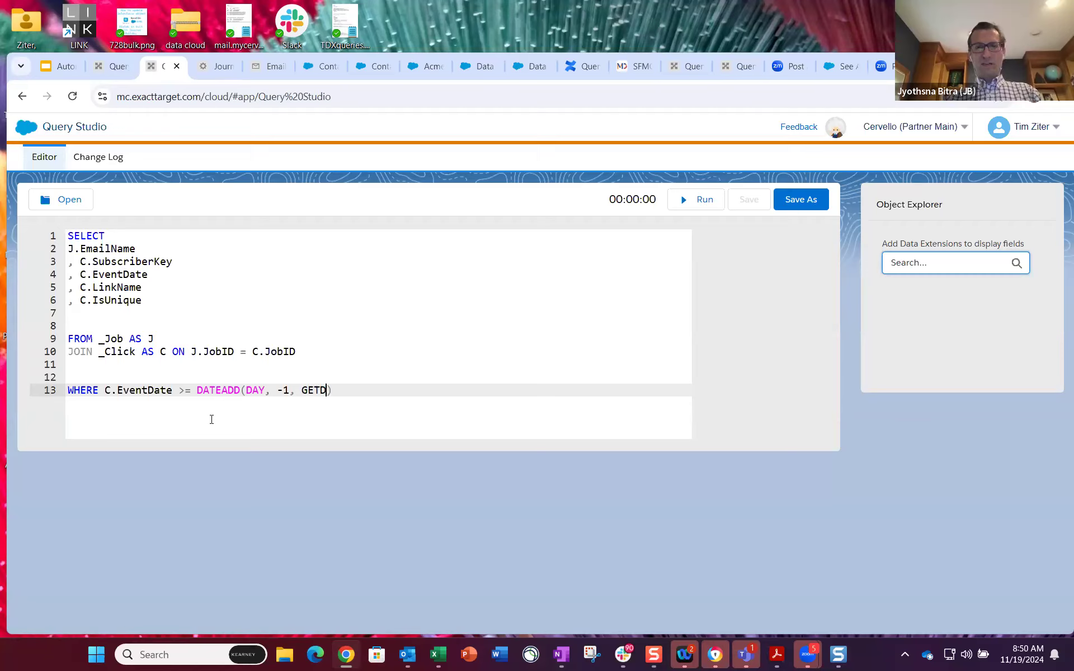
pyautogui.write('ATE()')
pyautogui.click(342, 345)
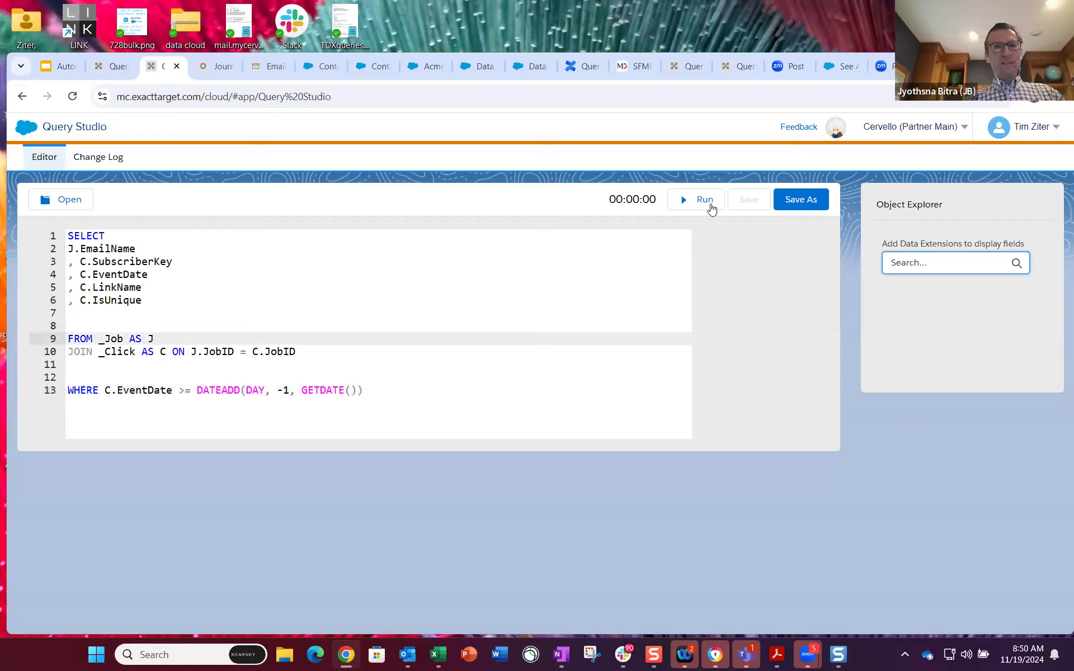
# Step: Run the query and remove the surplus blank lines above FROM and WHERE in the editor
pyautogui.click(711, 204)
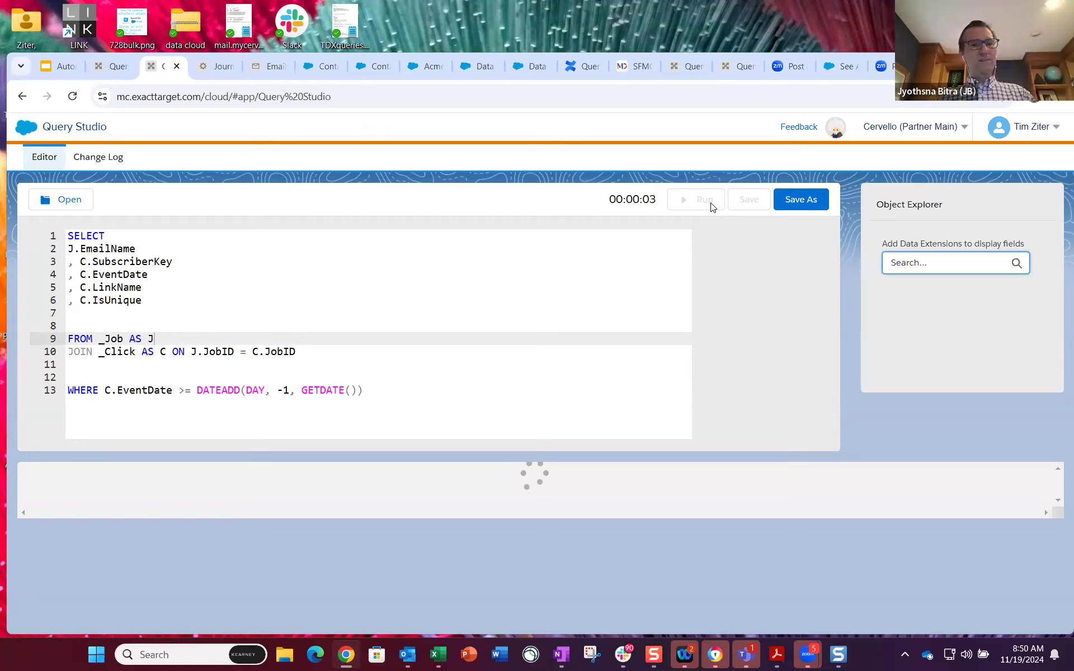
pyautogui.click(92, 324)
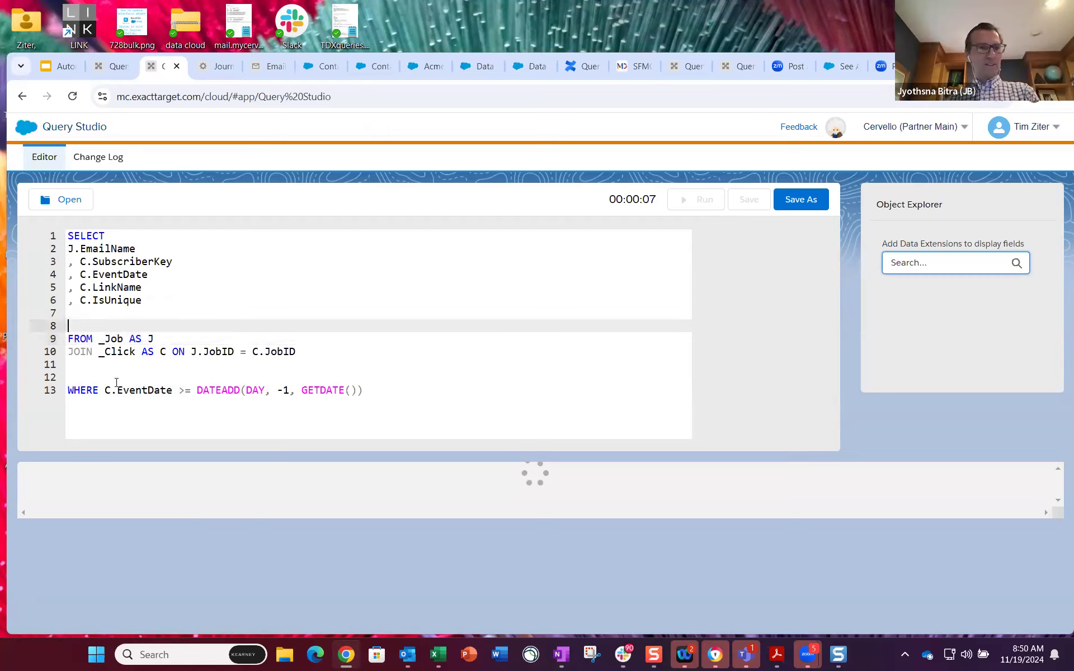
pyautogui.press('BackSpace')
pyautogui.click(109, 364)
pyautogui.press('BackSpace')
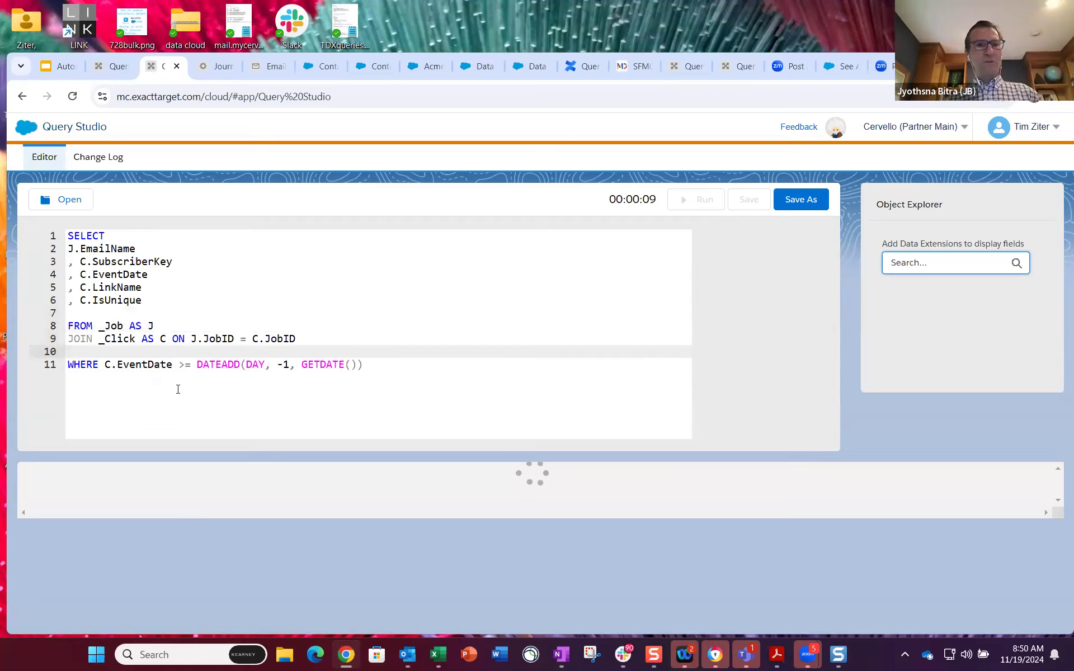
pyautogui.click(177, 389)
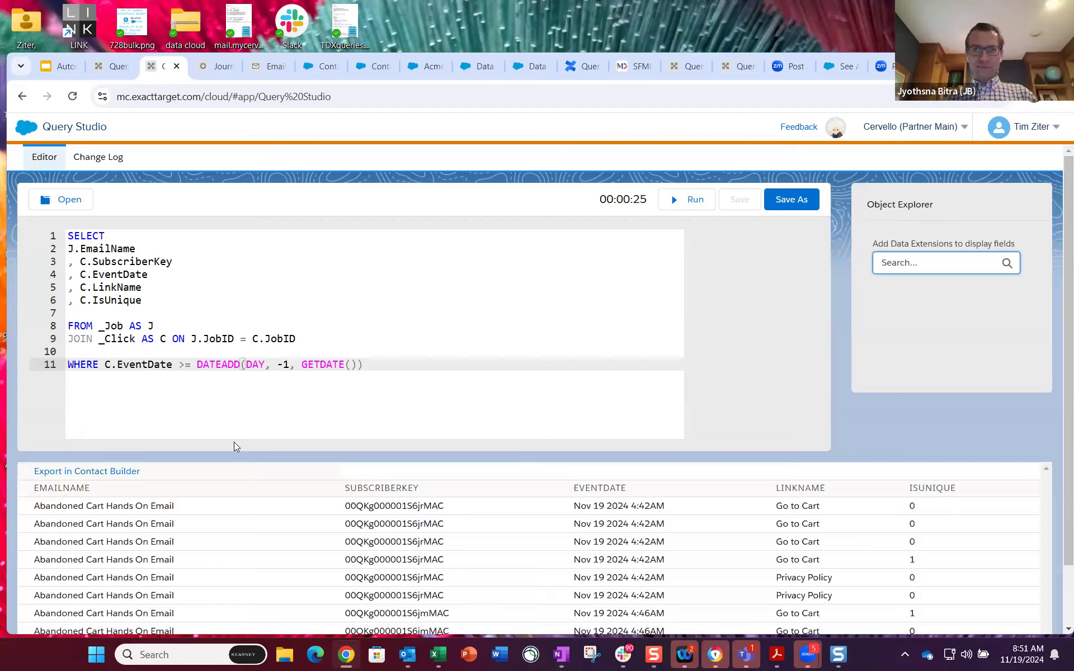
pyautogui.scroll(-1, 521, 557)
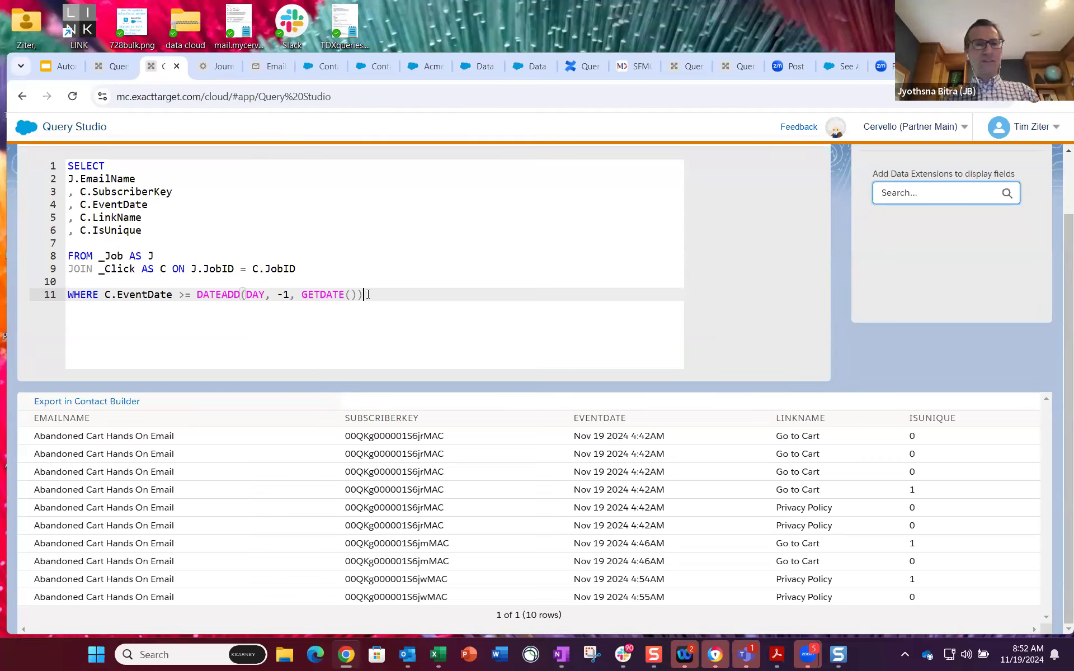
# Step: Add a second filter condition, AND C.IsUnique = '1', on a new line below the WHERE clause
pyautogui.press('Return')
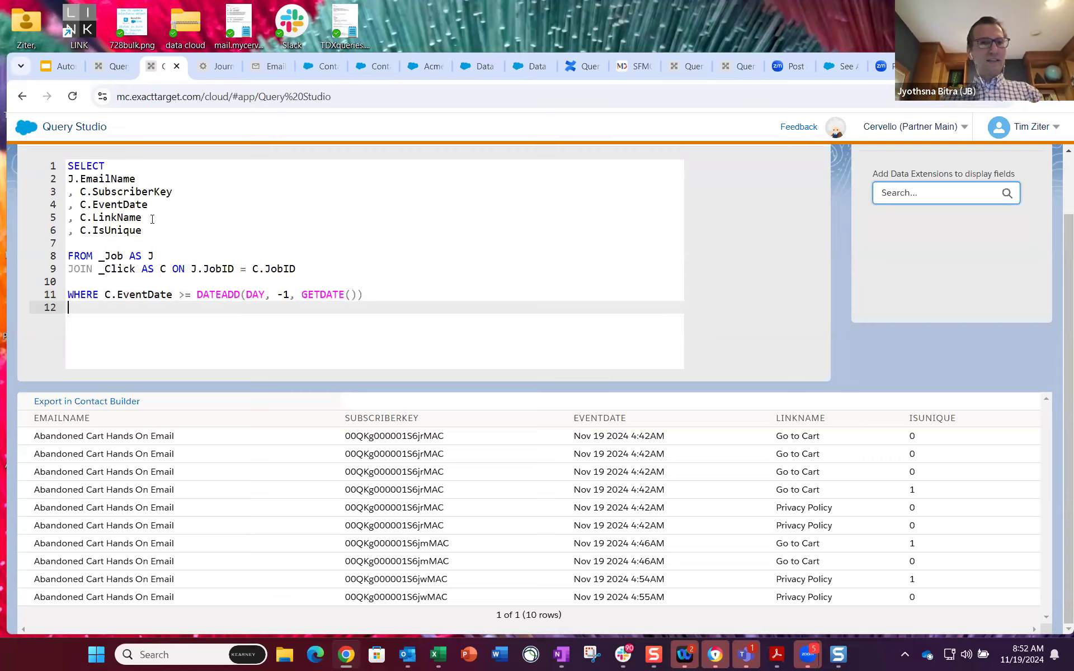
pyautogui.moveTo(144, 231); pyautogui.dragTo(81, 233)
pyautogui.hotkey('ctrl', 'c')
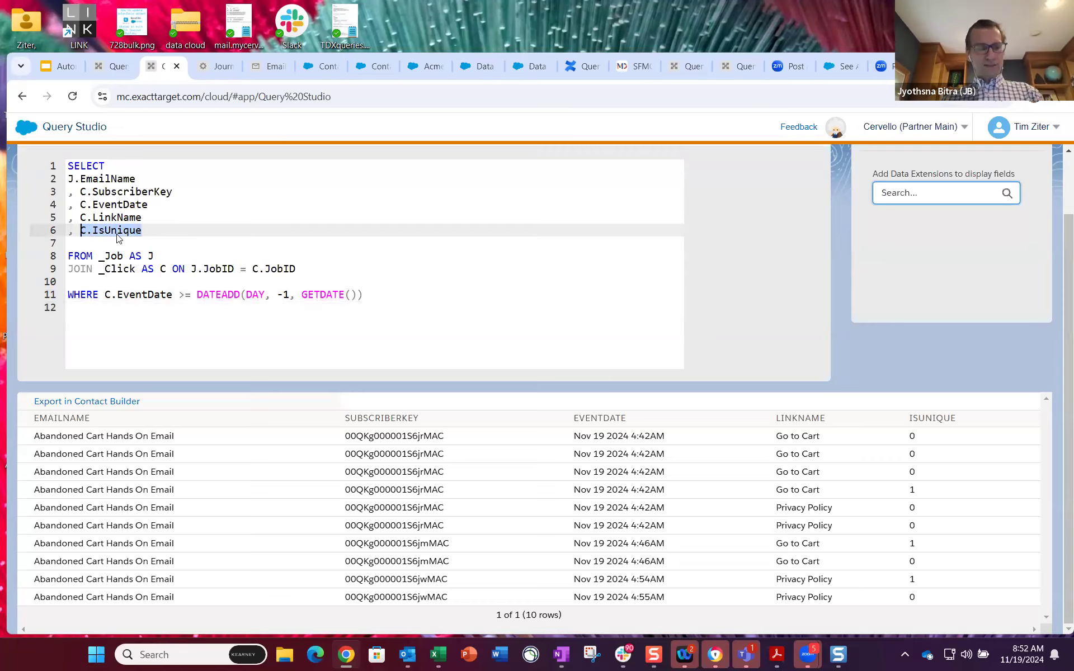
pyautogui.click(78, 314)
pyautogui.write('AND')
pyautogui.hotkey('ctrl', 'v')
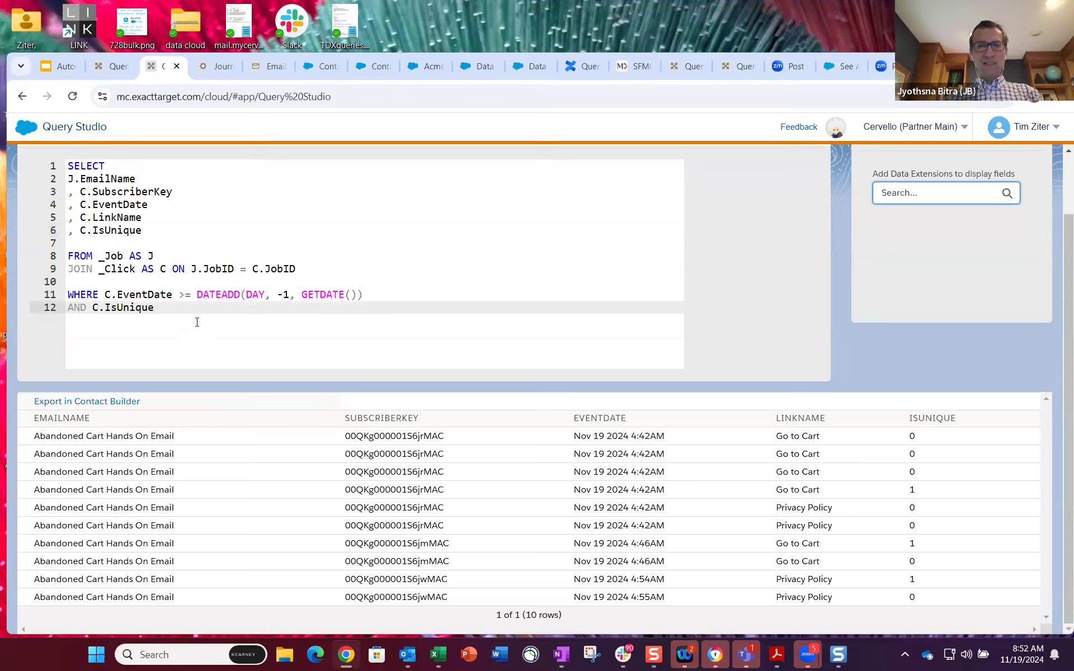
pyautogui.write("= '1'")
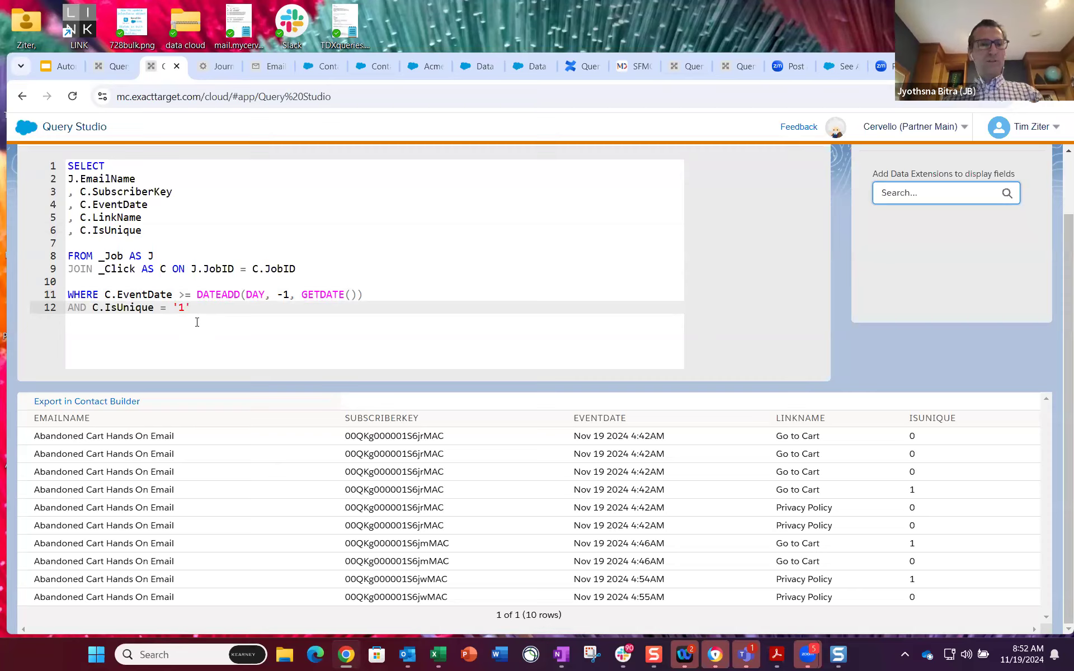
pyautogui.write("'")
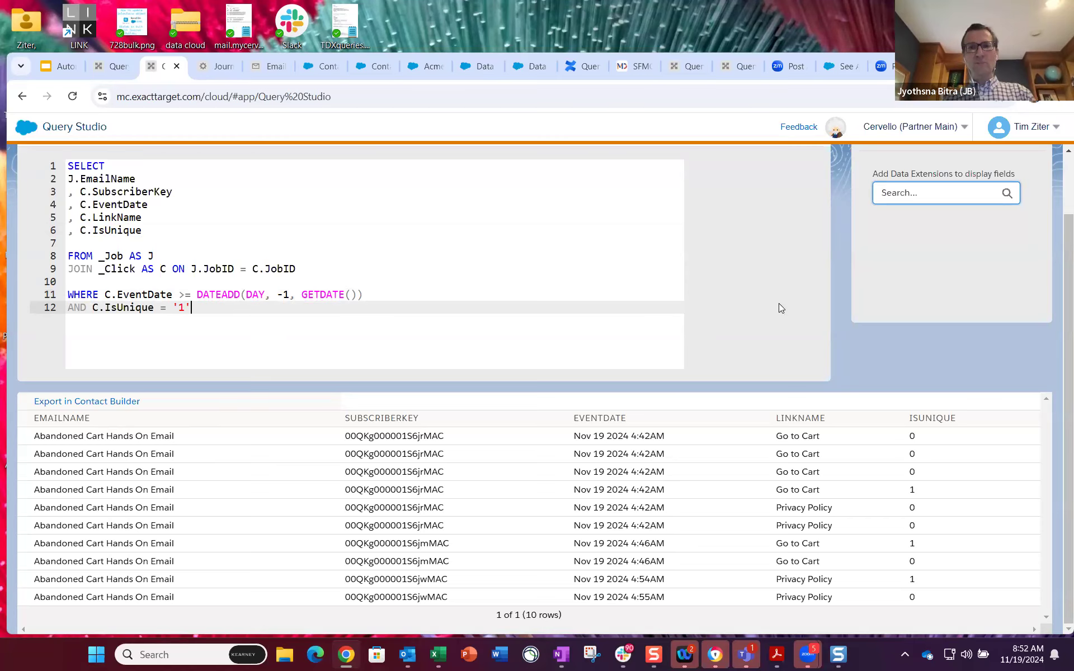
# Step: Run the filtered query and add GROUP BY C.LinkName after a blank line below the AND condition, reusing the field name from the SELECT list
pyautogui.scroll(2, 671, 208)
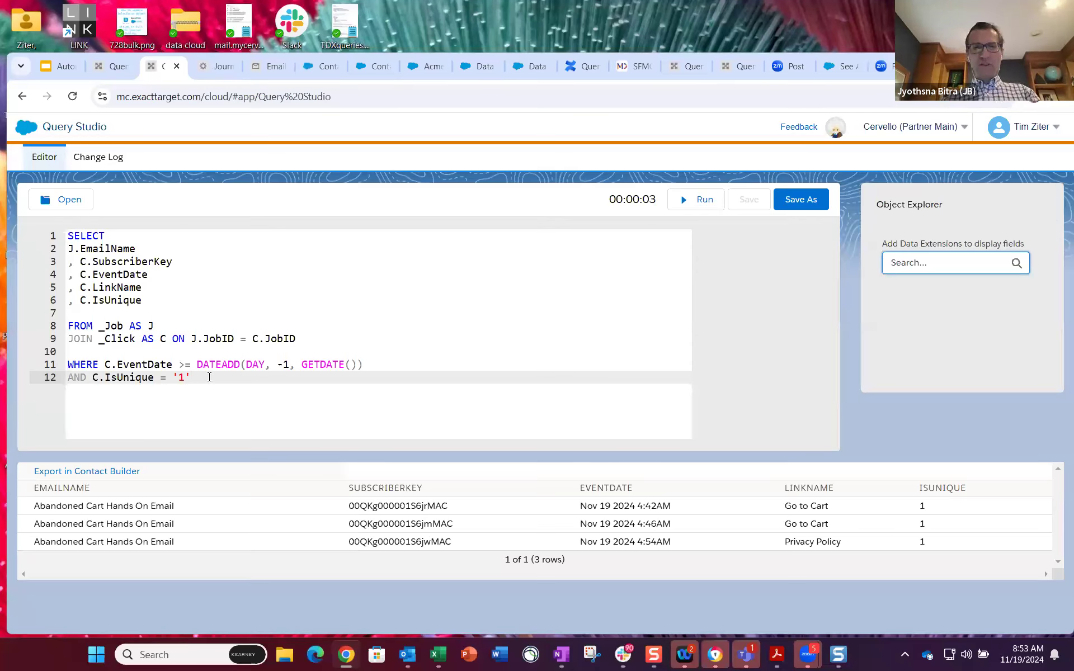
pyautogui.press('Return')
pyautogui.press('Return')
pyautogui.write('GROUP BY')
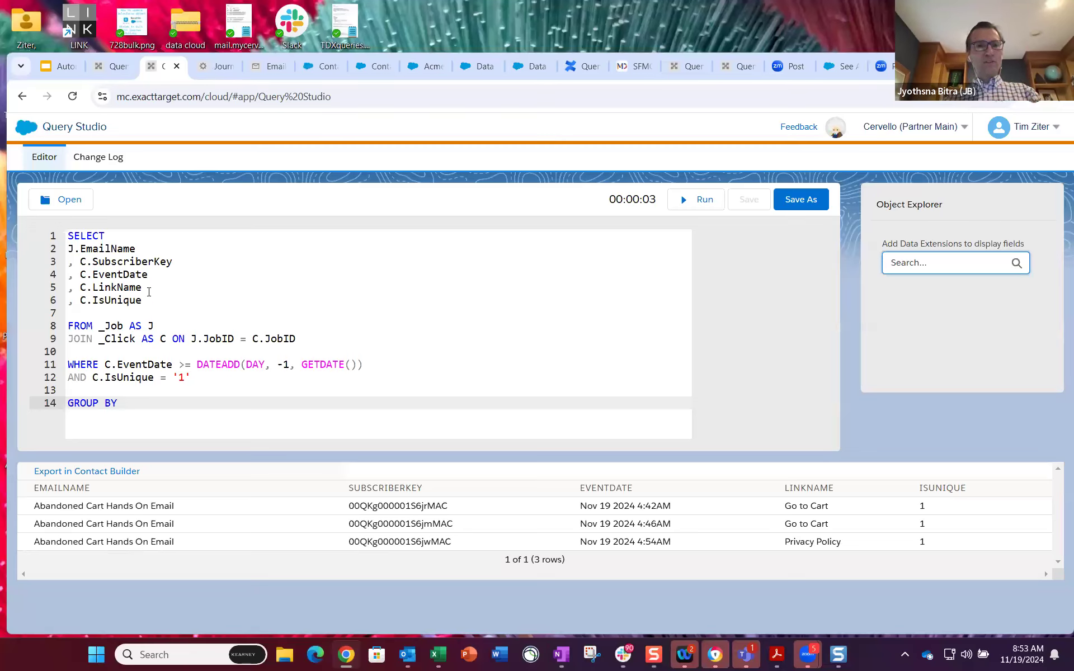
pyautogui.moveTo(80, 287); pyautogui.dragTo(142, 287)
pyautogui.hotkey('ctrl', 'c')
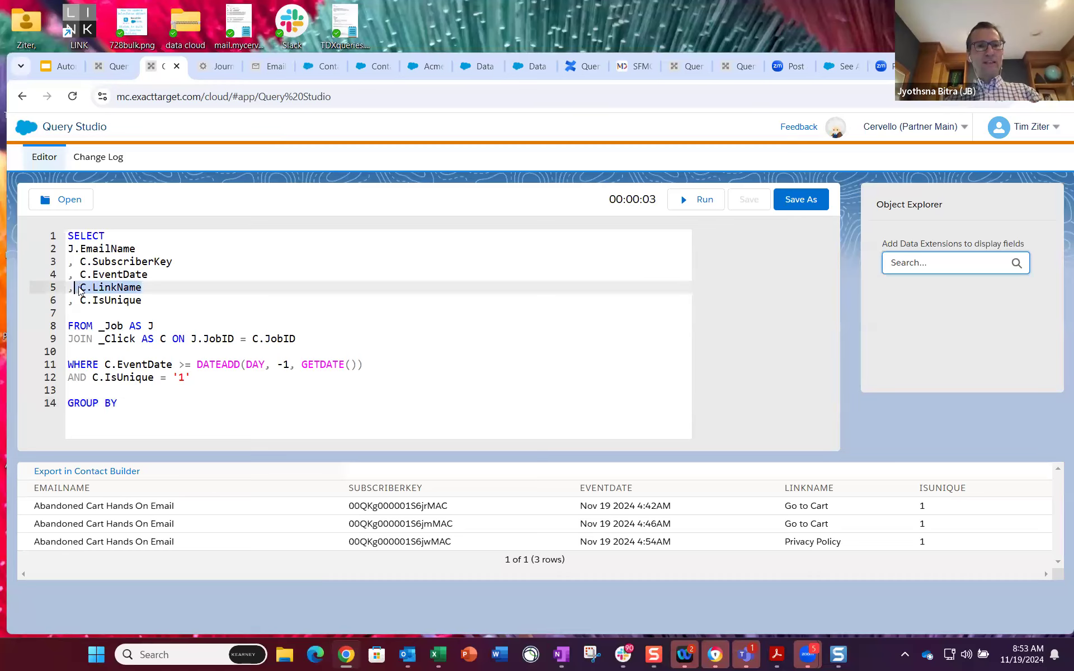
pyautogui.click(129, 399)
pyautogui.hotkey('ctrl', 'v')
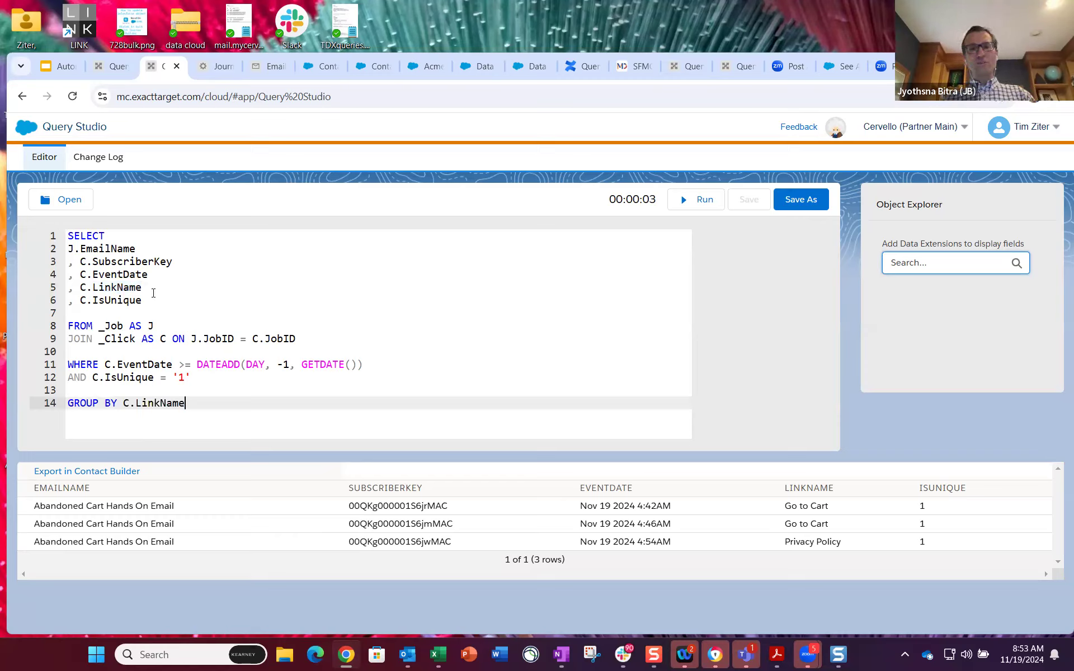
# Step: Wrap C.SubscriberKey in the SELECT list in COUNT() and give it the alias ClickCount
pyautogui.click(78, 263)
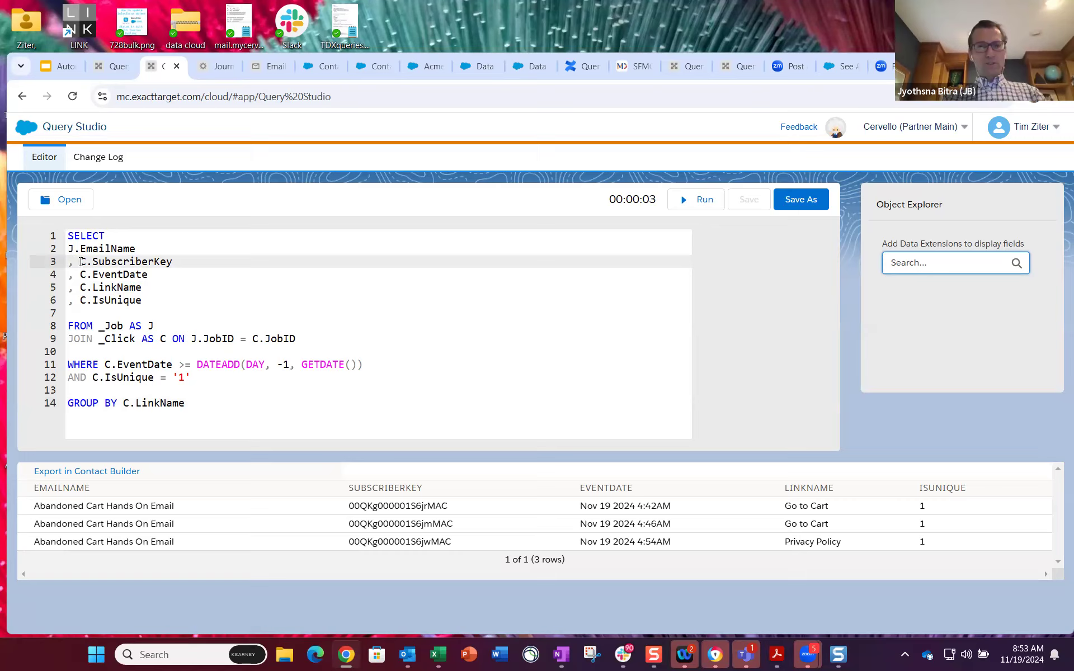
pyautogui.write('COUNT')
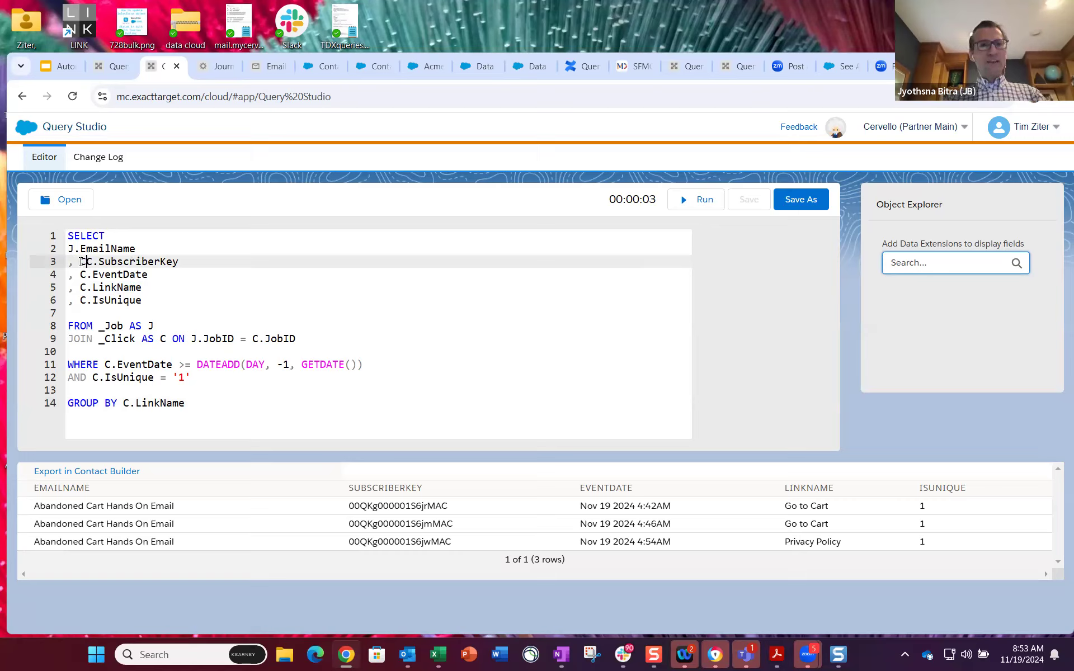
pyautogui.write('(')
pyautogui.press('End')
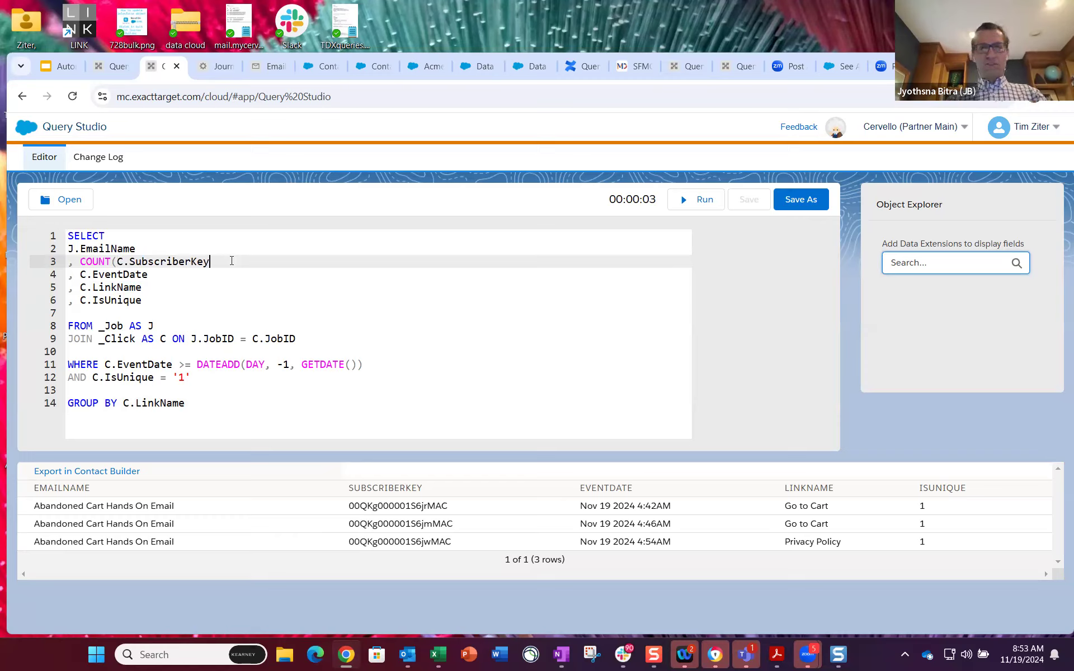
pyautogui.write(')')
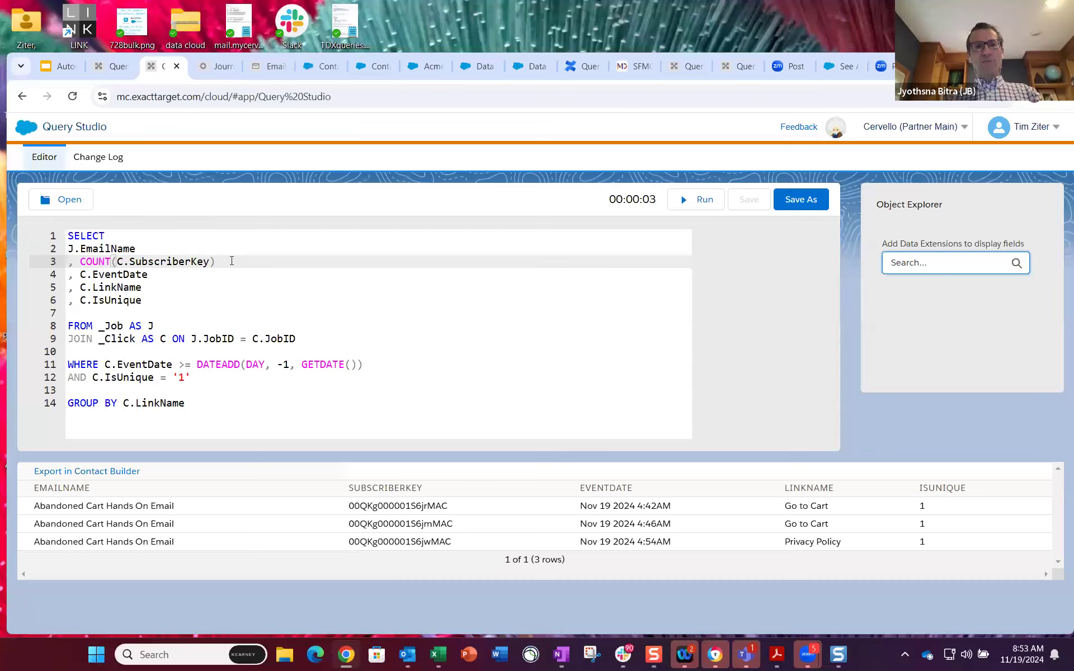
pyautogui.write(' AS Cl')
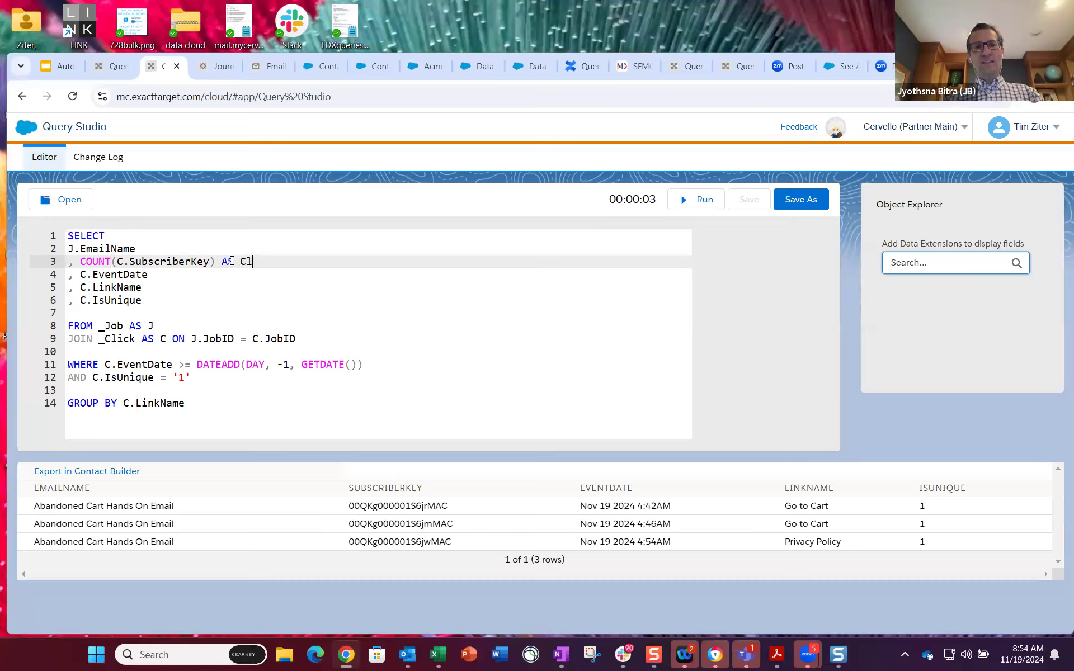
pyautogui.write('ickCount')
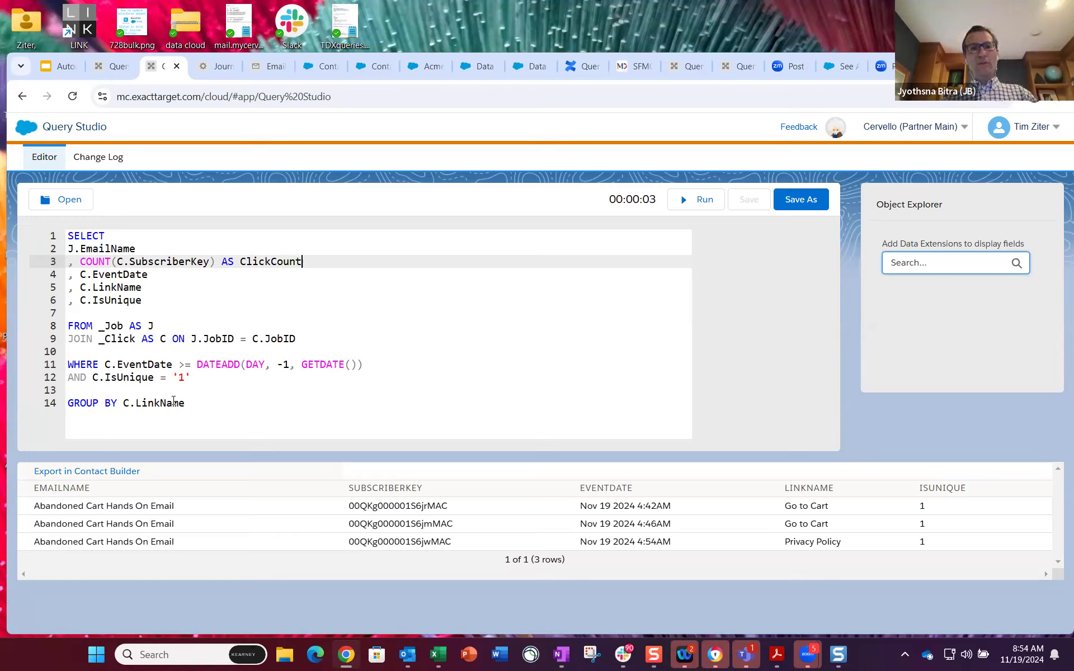
# Step: Wrap J.EmailName in the SELECT list in MAX() and alias it AS EmailName, reusing the field name
pyautogui.click(67, 253)
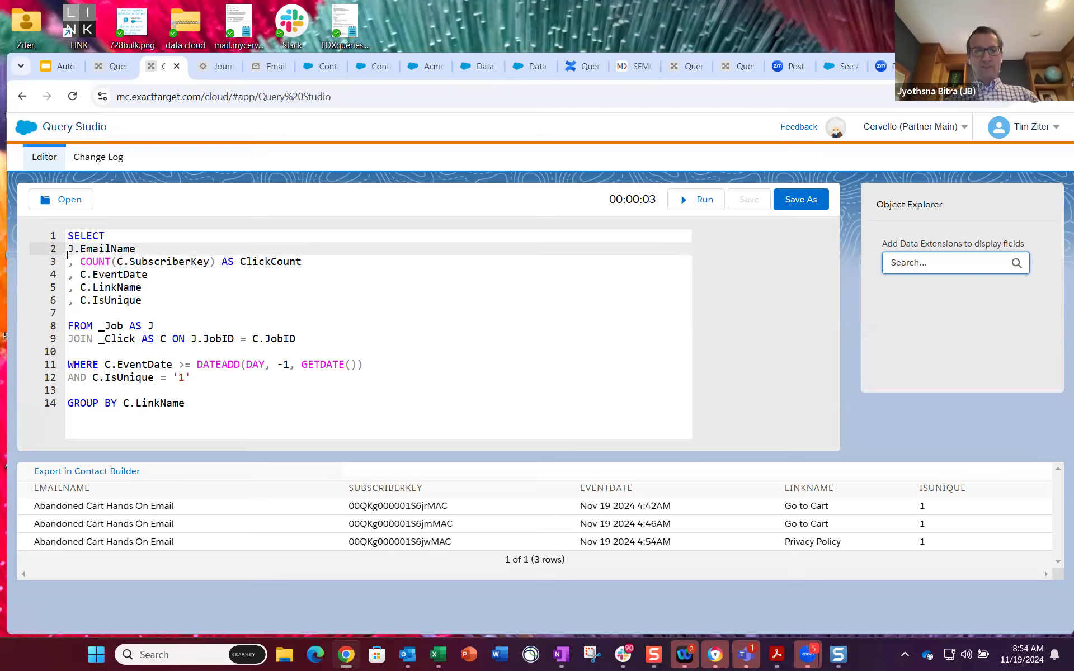
pyautogui.write('MAX')
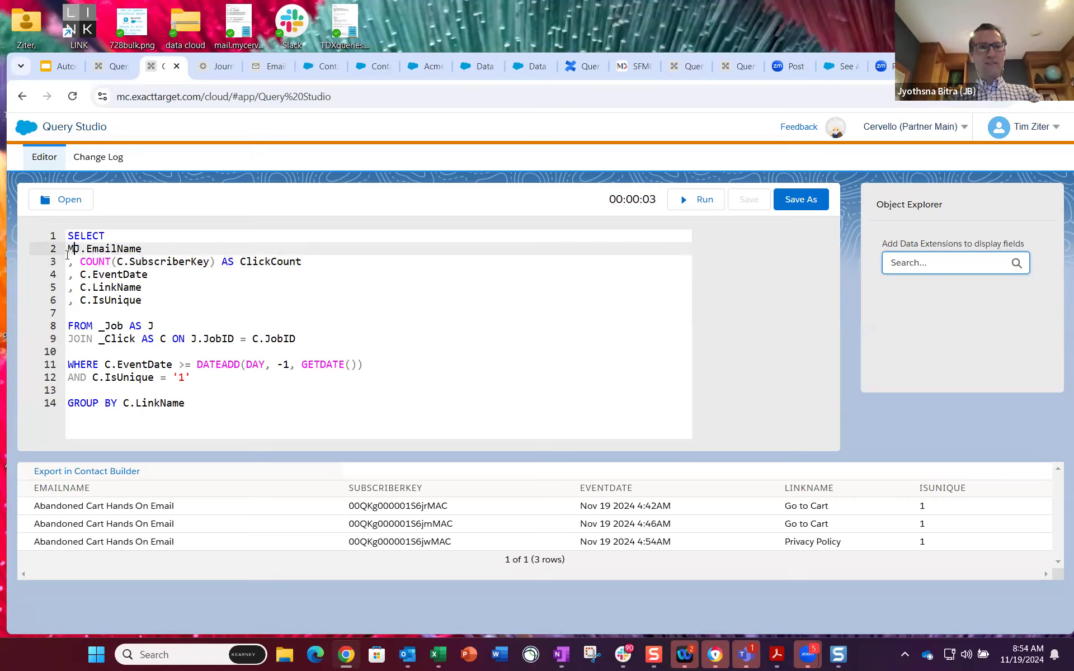
pyautogui.write('(')
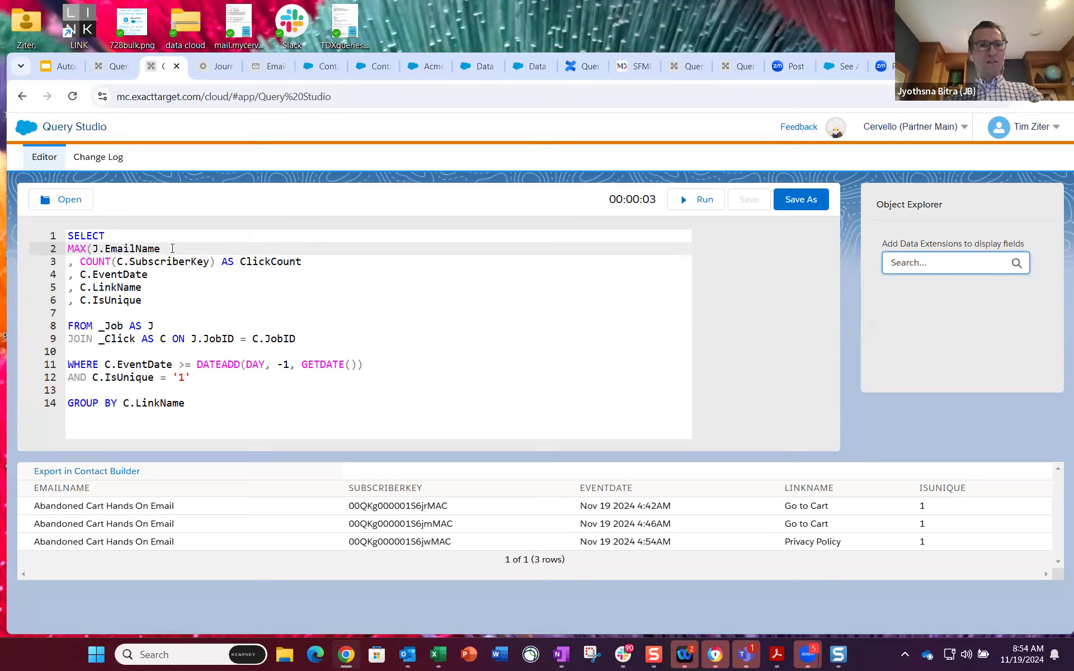
pyautogui.doubleClick(117, 247)
pyautogui.hotkey('ctrl', 'c')
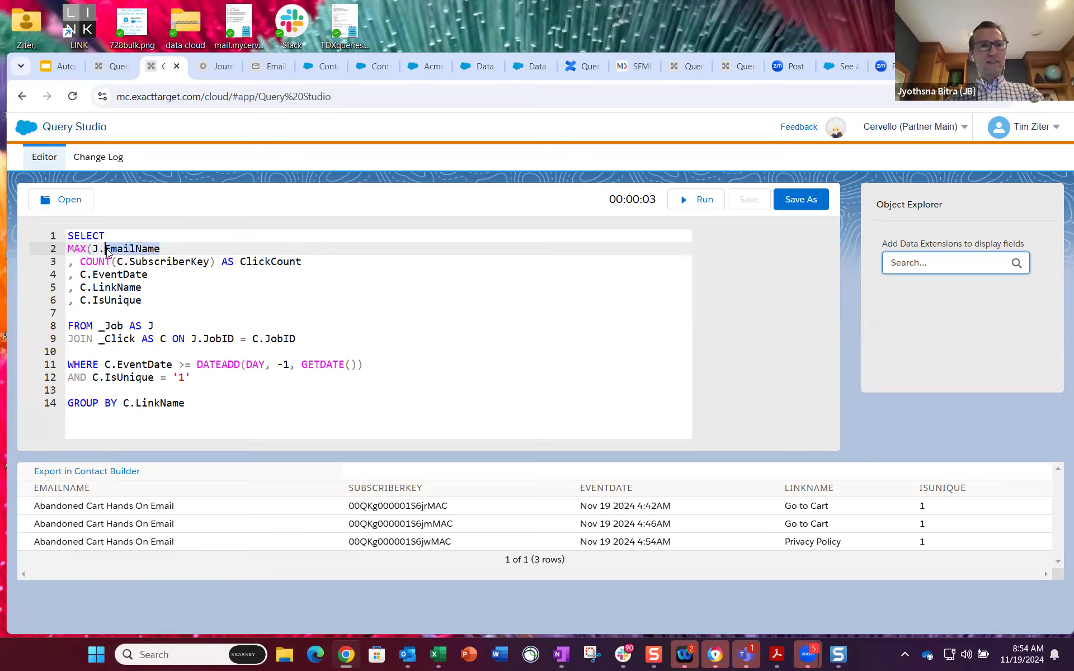
pyautogui.click(181, 252)
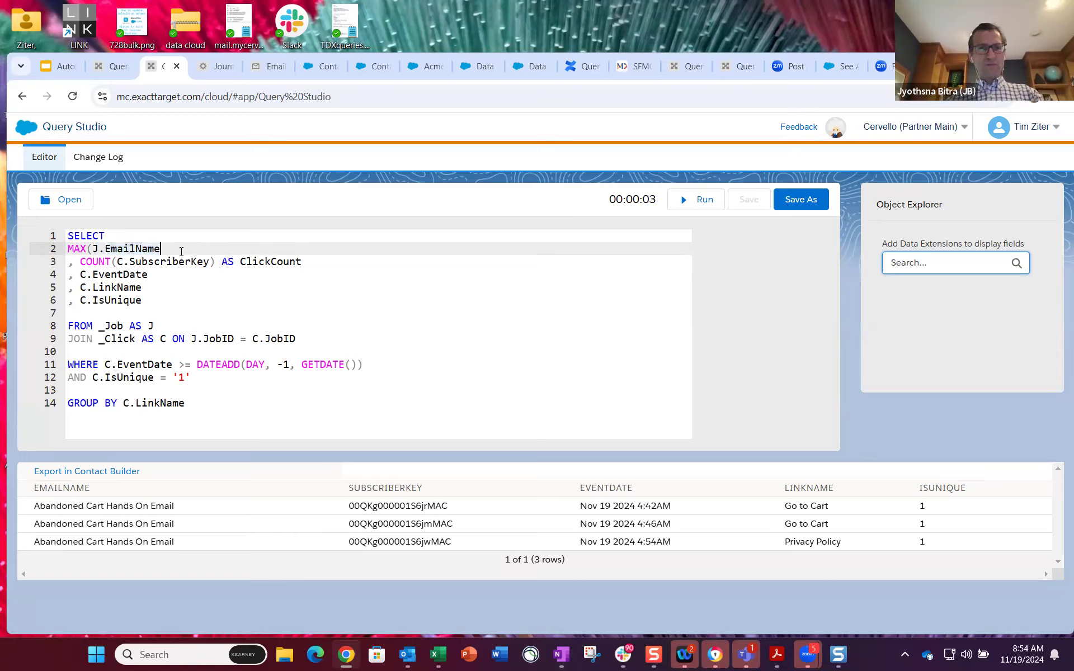
pyautogui.write(') AS')
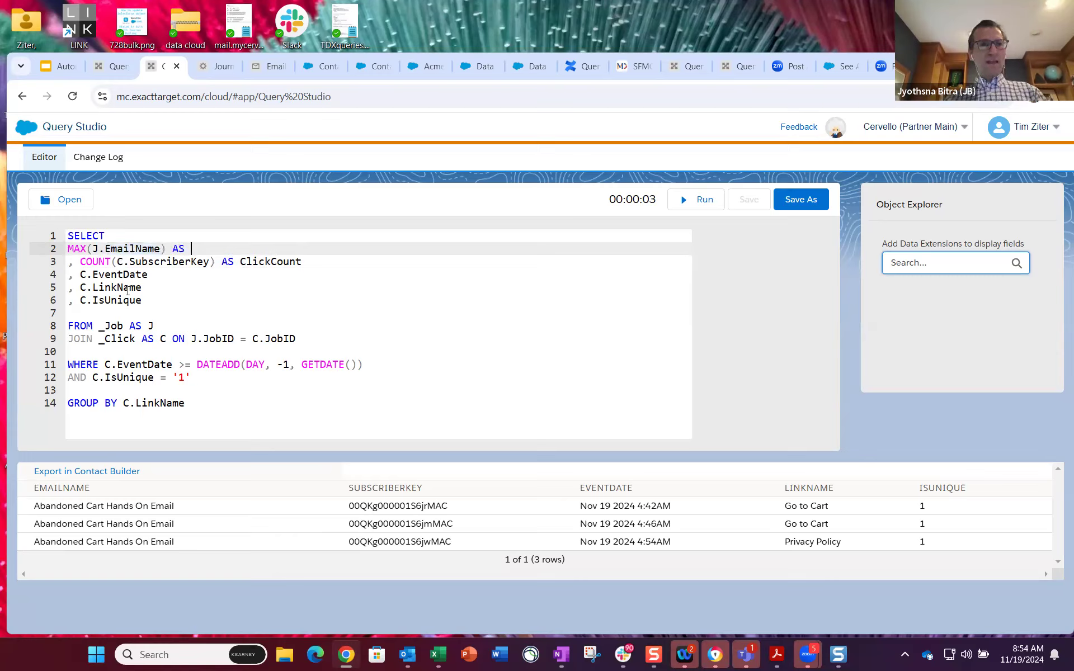
pyautogui.hotkey('ctrl', 'v')
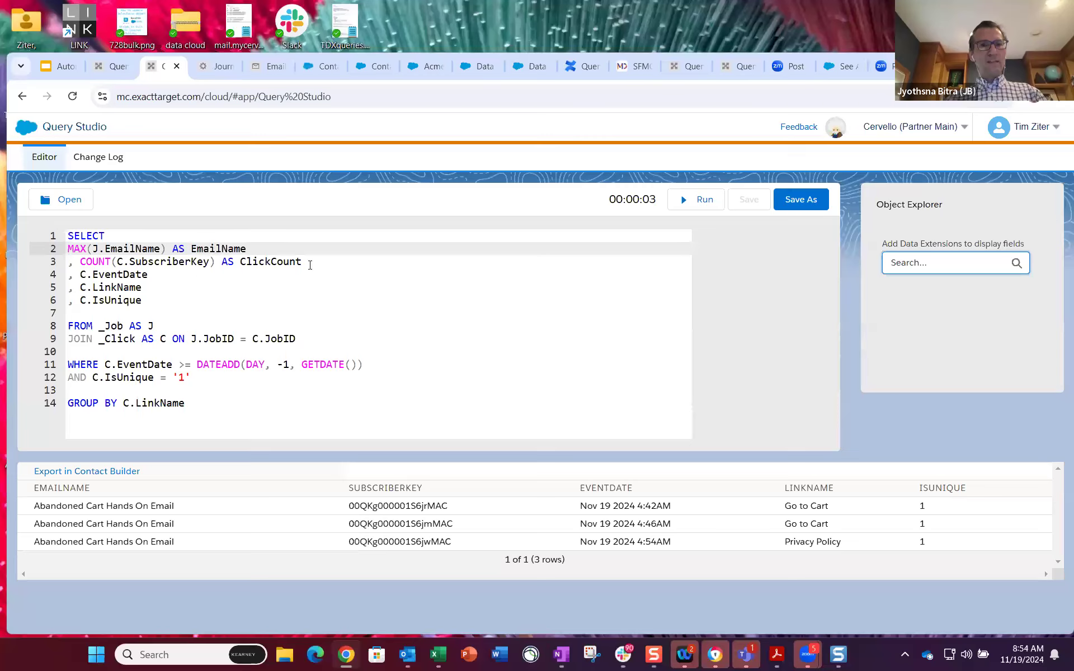
# Step: Remove the C.EventDate line from the SELECT list
pyautogui.click(310, 265)
pyautogui.hotkey('shift', 'Down')
pyautogui.press('BackSpace')
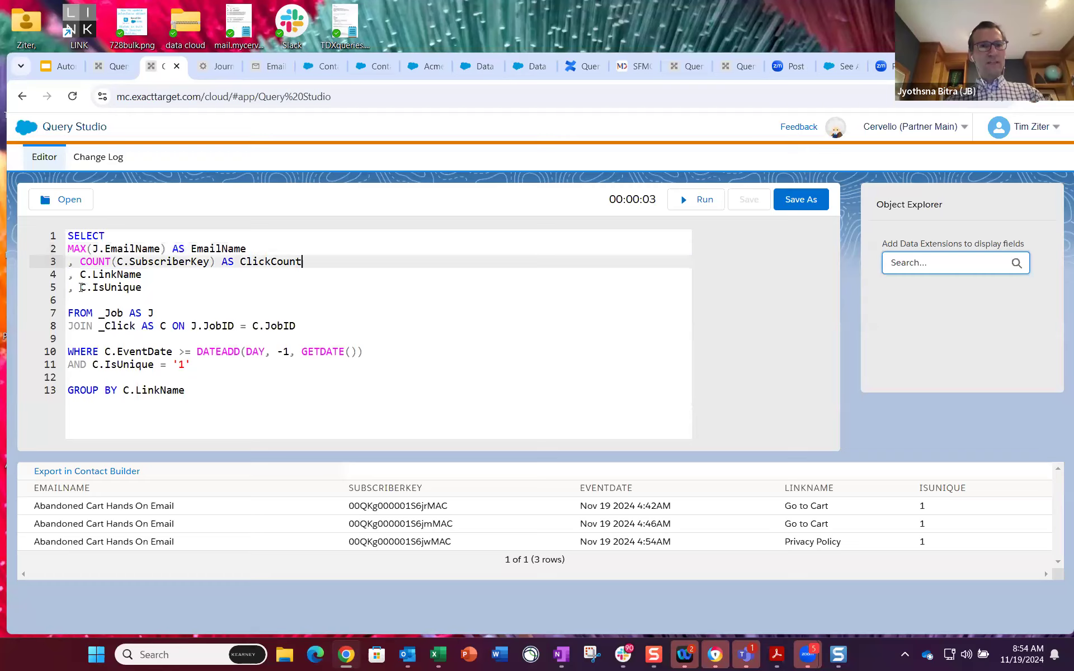
# Step: Try to aggregate the last SELECT column as MAX(C.IsUnique) AS IsUnique and run the query
pyautogui.click(82, 287)
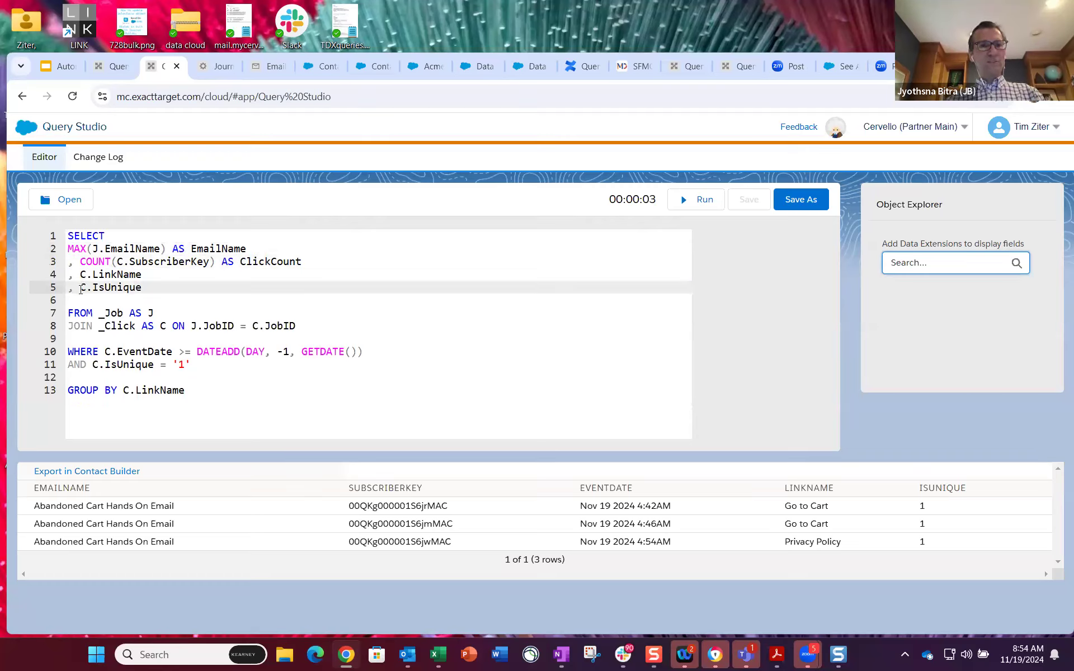
pyautogui.write('MAX(')
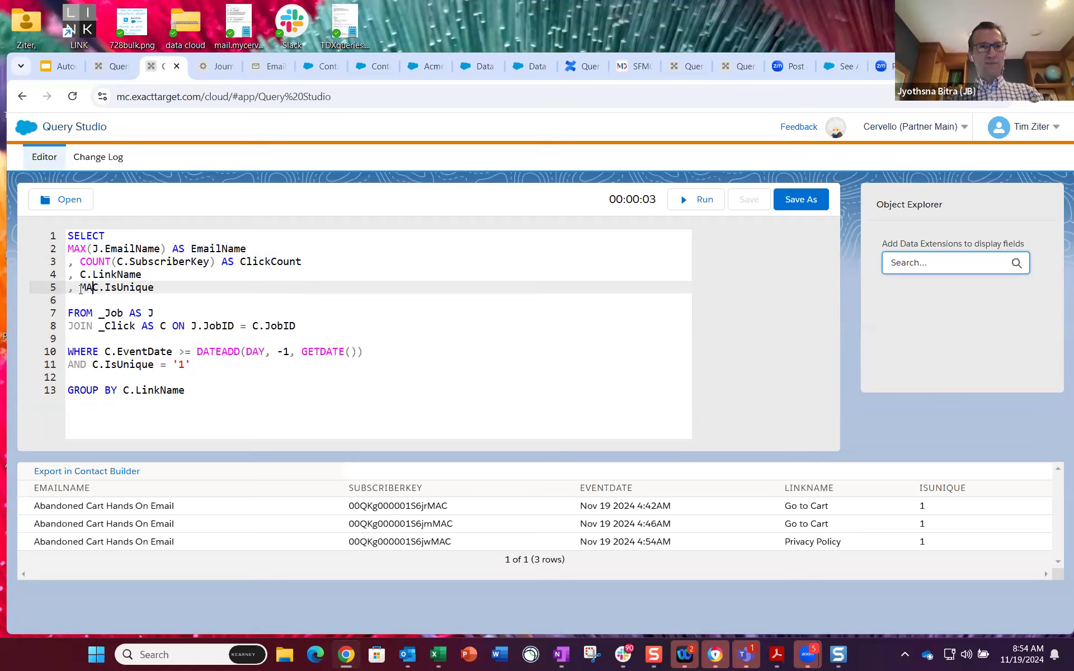
pyautogui.moveTo(169, 291); pyautogui.dragTo(117, 286)
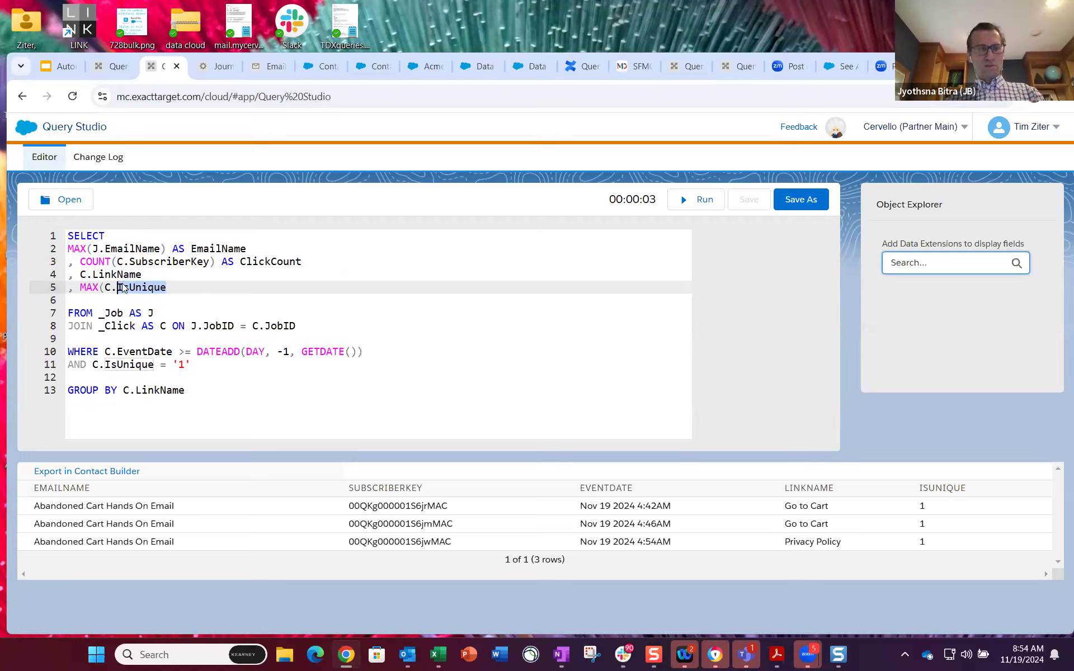
pyautogui.click(187, 288)
pyautogui.write(') AS ')
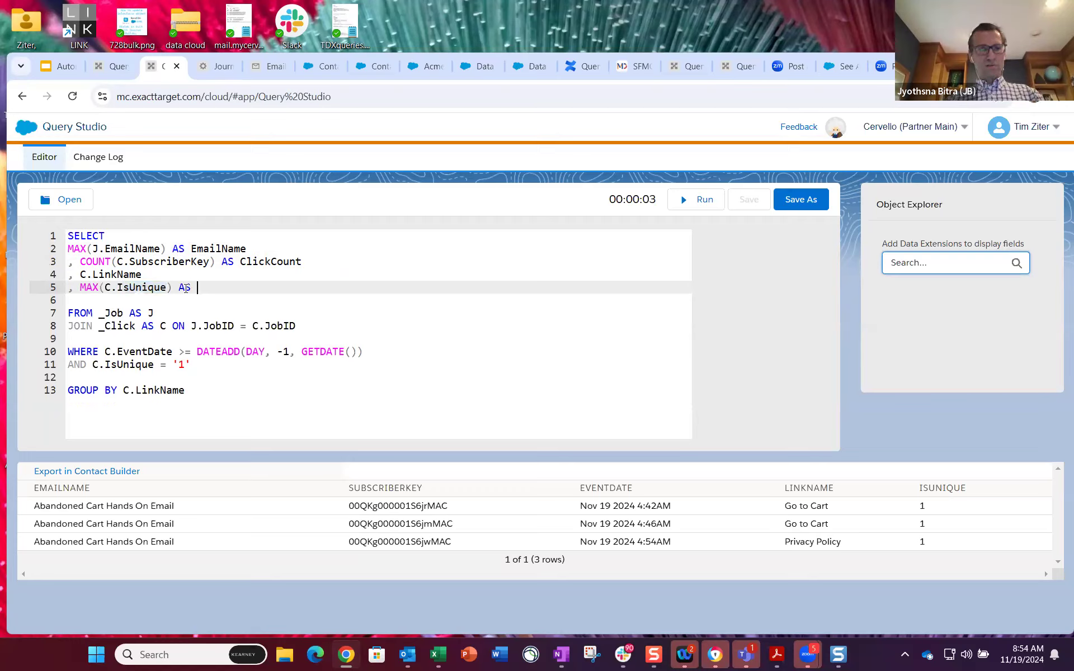
pyautogui.write('IsUnique')
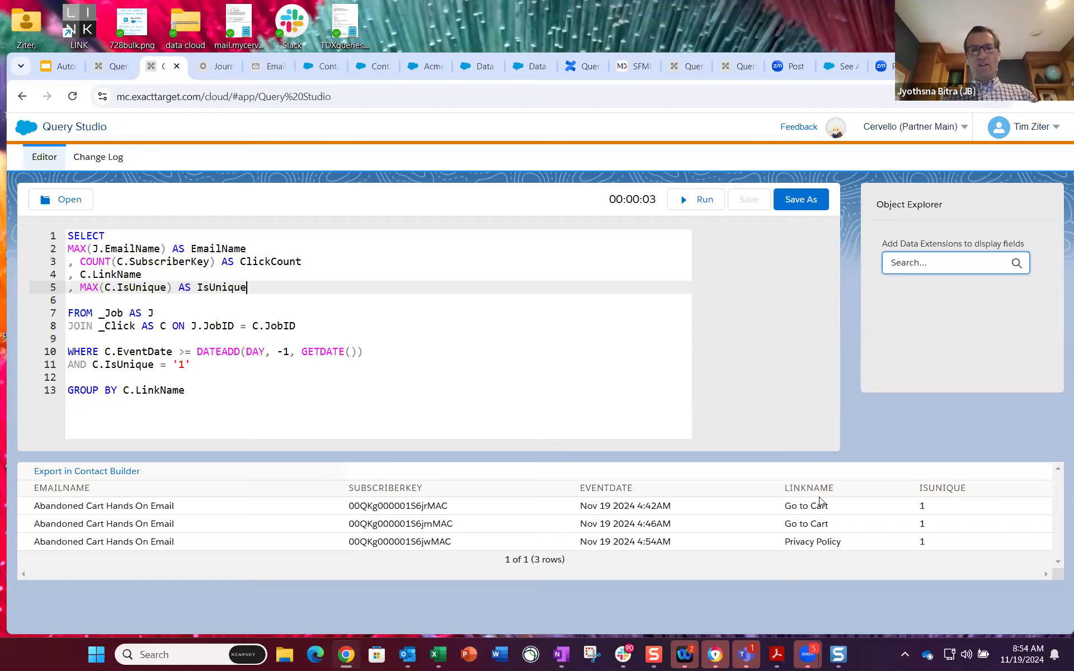
pyautogui.click(704, 209)
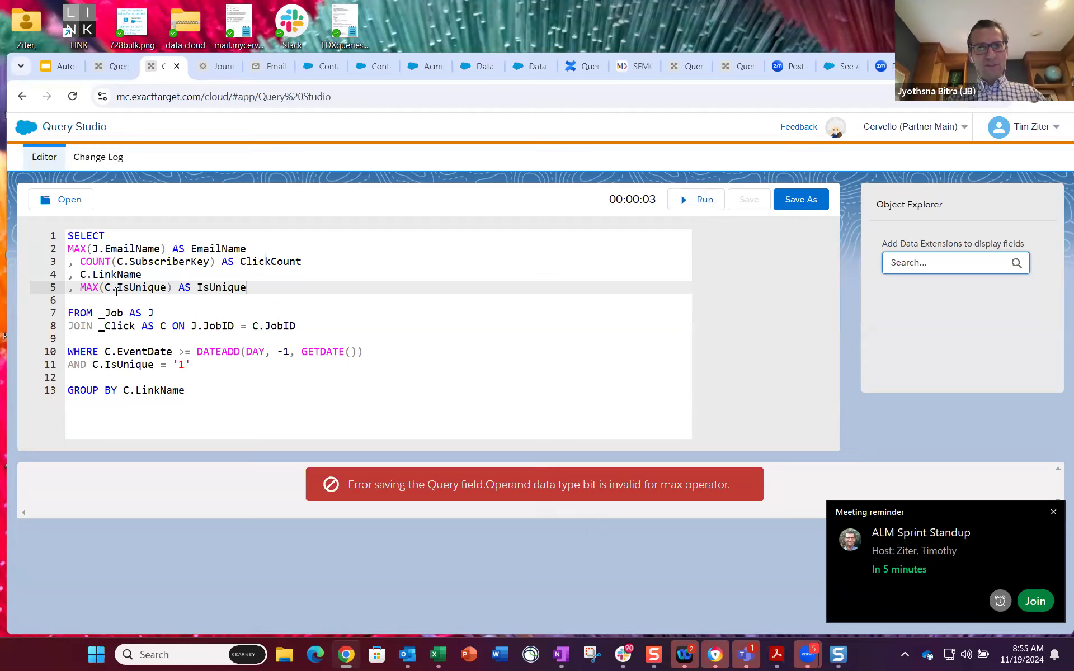
# Step: Delete the MAX(C.IsUnique) AS IsUnique line from the SELECT list, rerun the query and dismiss the meeting reminder
pyautogui.click(168, 287)
pyautogui.click(260, 286)
pyautogui.keyDown('shift'); pyautogui.click(257, 277); pyautogui.keyUp('shift')
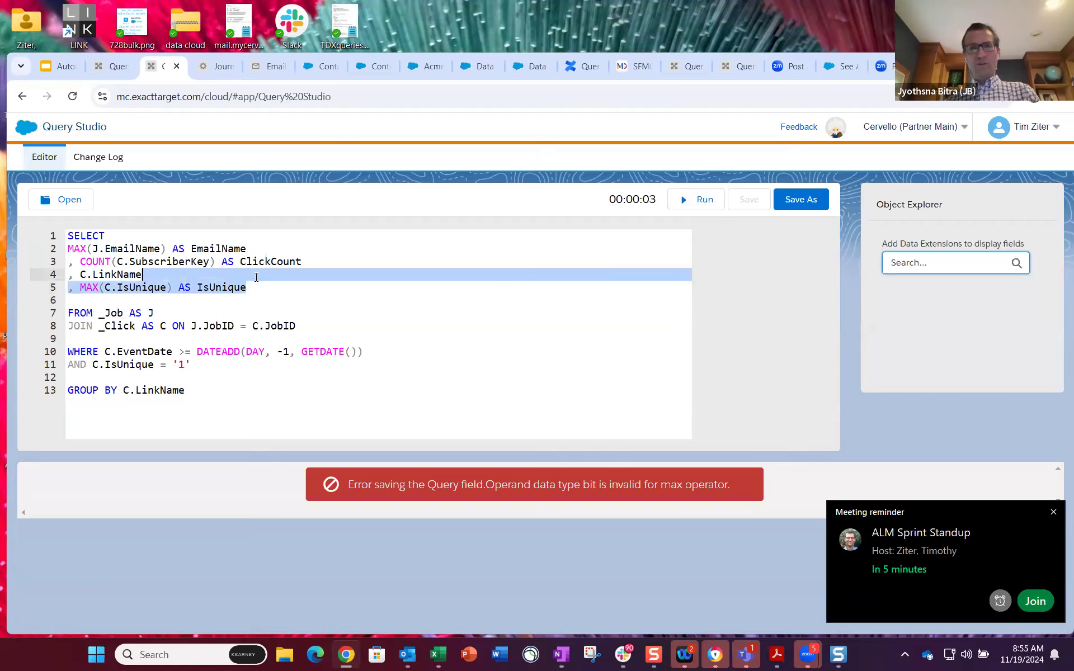
pyautogui.press('BackSpace')
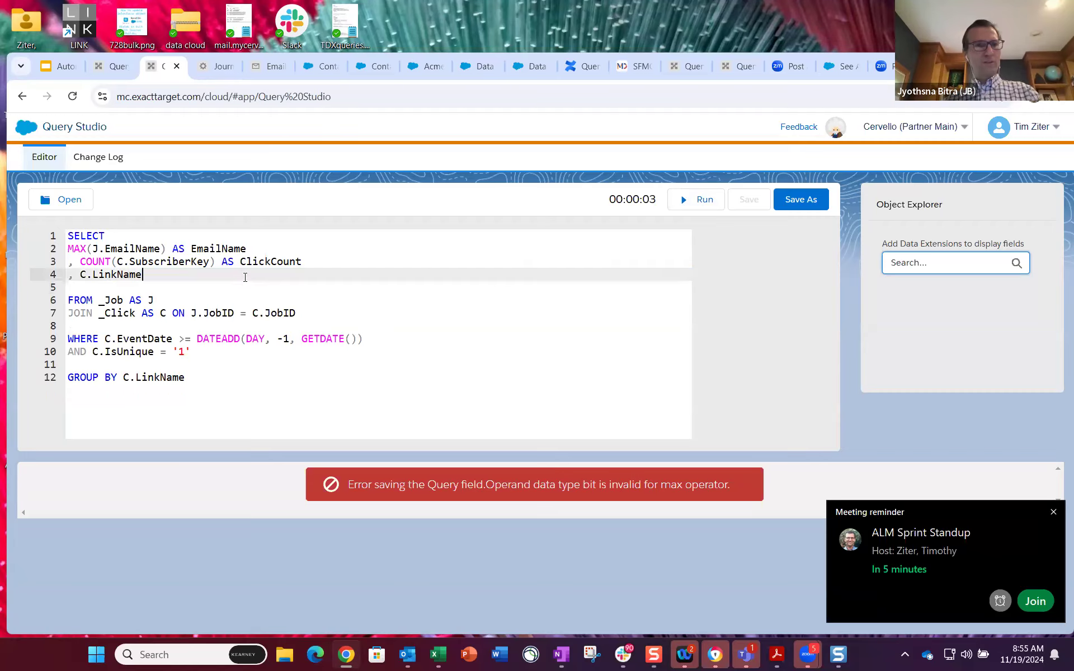
pyautogui.click(701, 201)
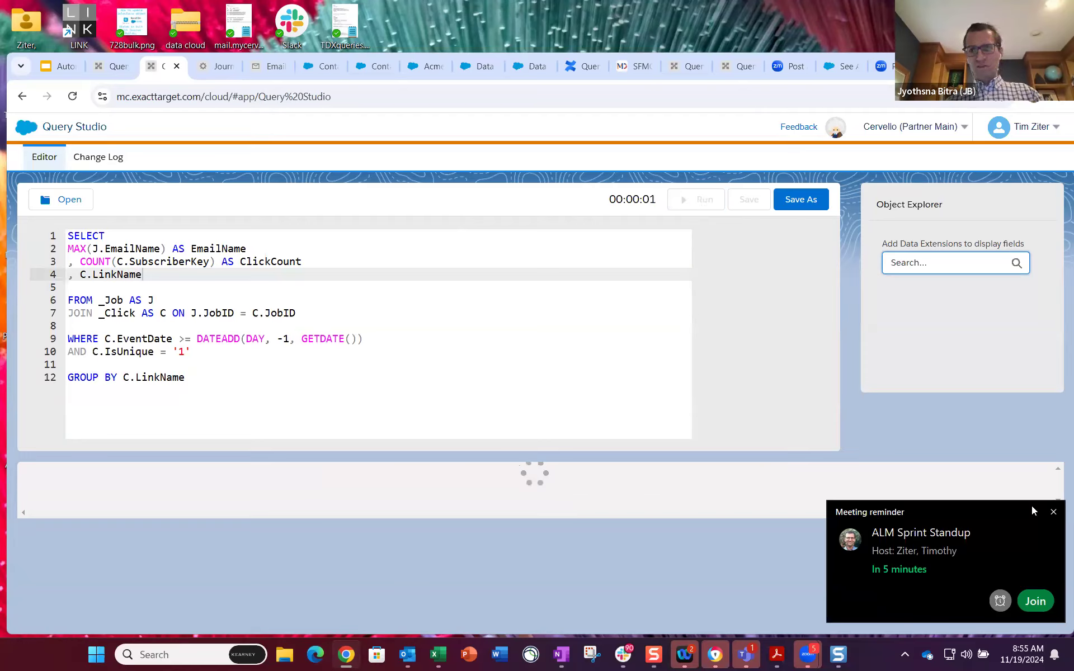
pyautogui.click(1054, 511)
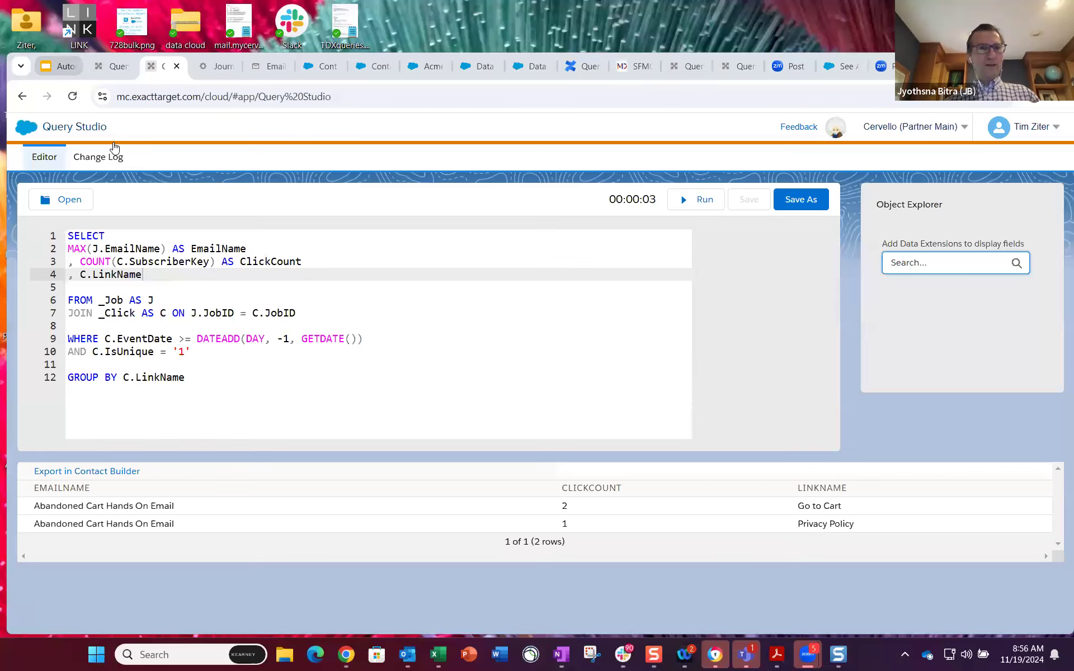
# Step: Switch to the Automation Studio Bootcamp deck in Google Slides, start the slideshow and advance to the Five Tips - SQL in SFMC slide
pyautogui.hotkey('ctrl', '1')
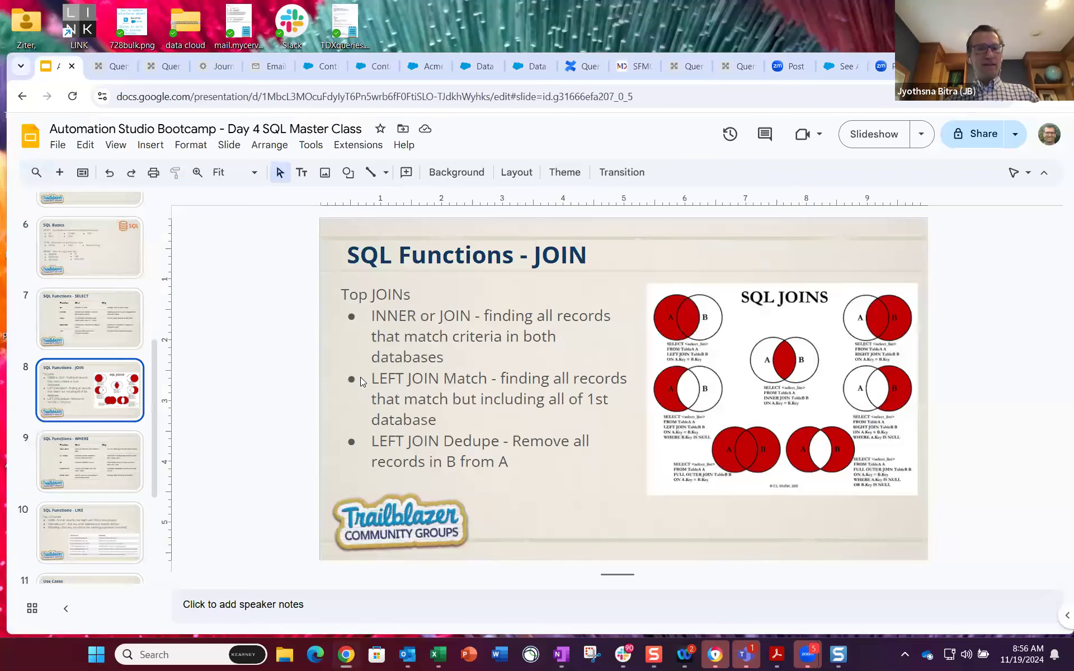
pyautogui.hotkey('alt', 'v')
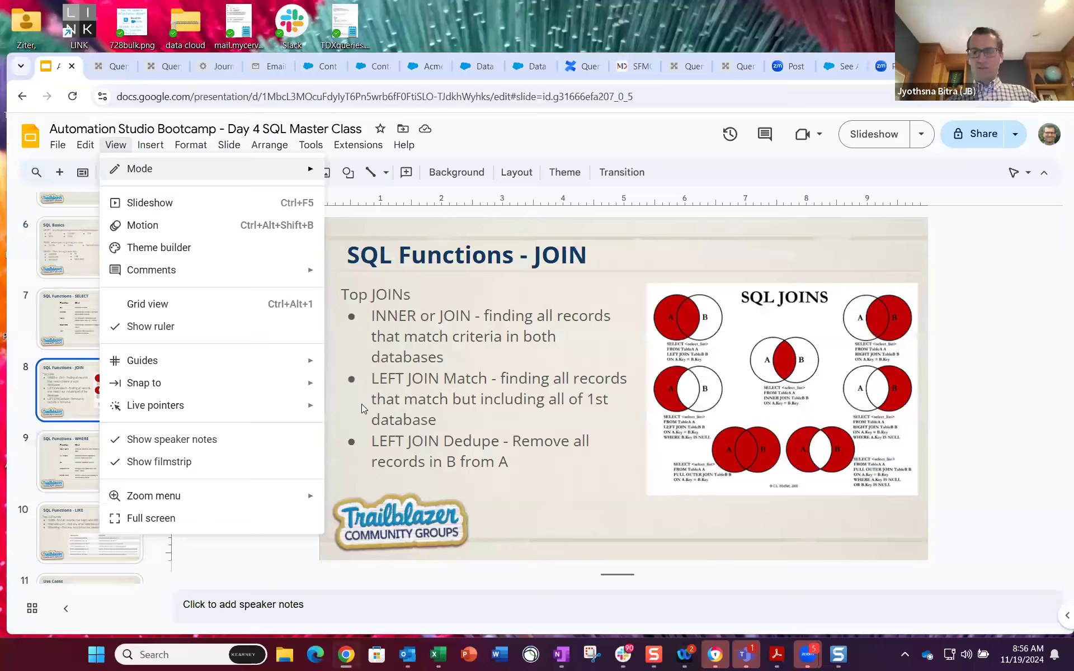
pyautogui.hotkey('ctrl', 'F5')
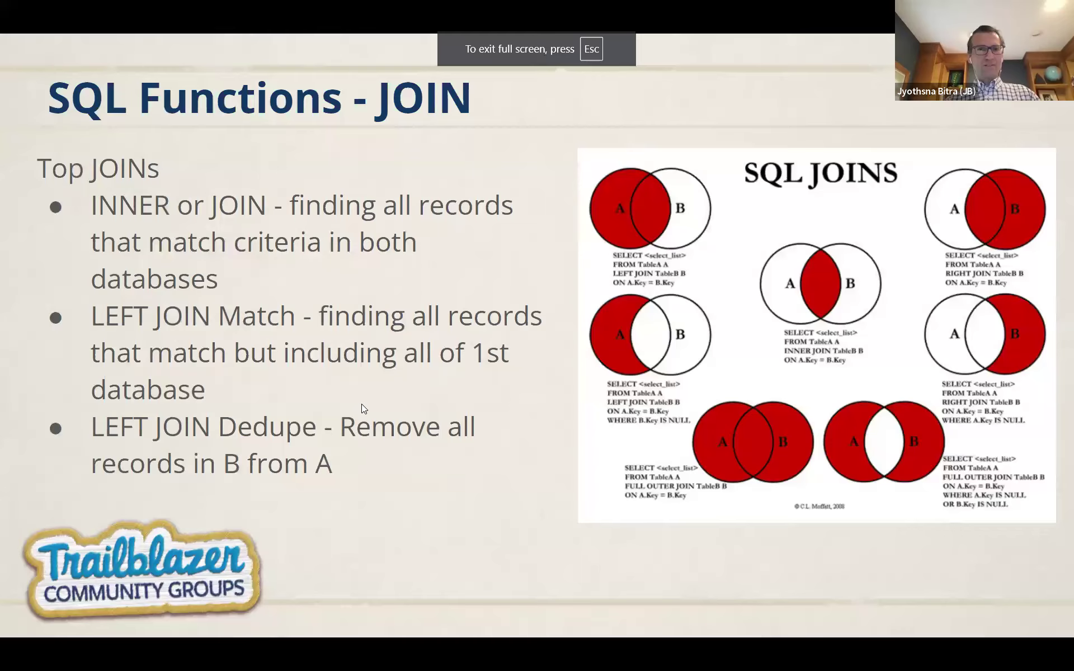
pyautogui.press('Right')
pyautogui.press('Right')
pyautogui.press('Right')
pyautogui.press('Right')
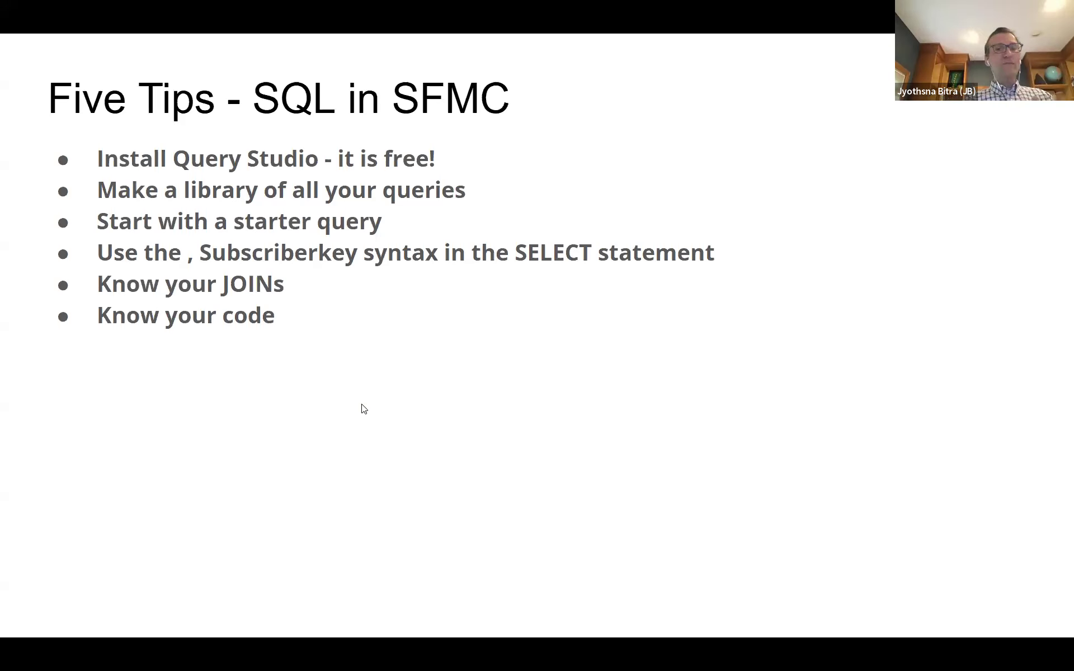